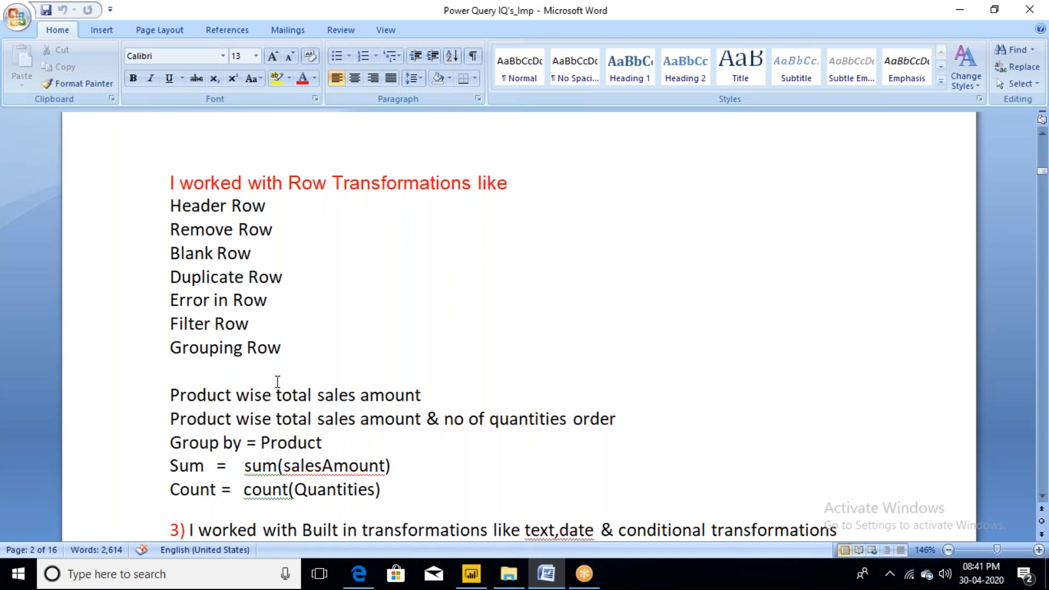
Switch to Power BI Desktop and import the Row Transformation sheet from the Row Transformation Excel workbook, in the 2. Column and Row Transformation folder, for editing.
click(471, 574)
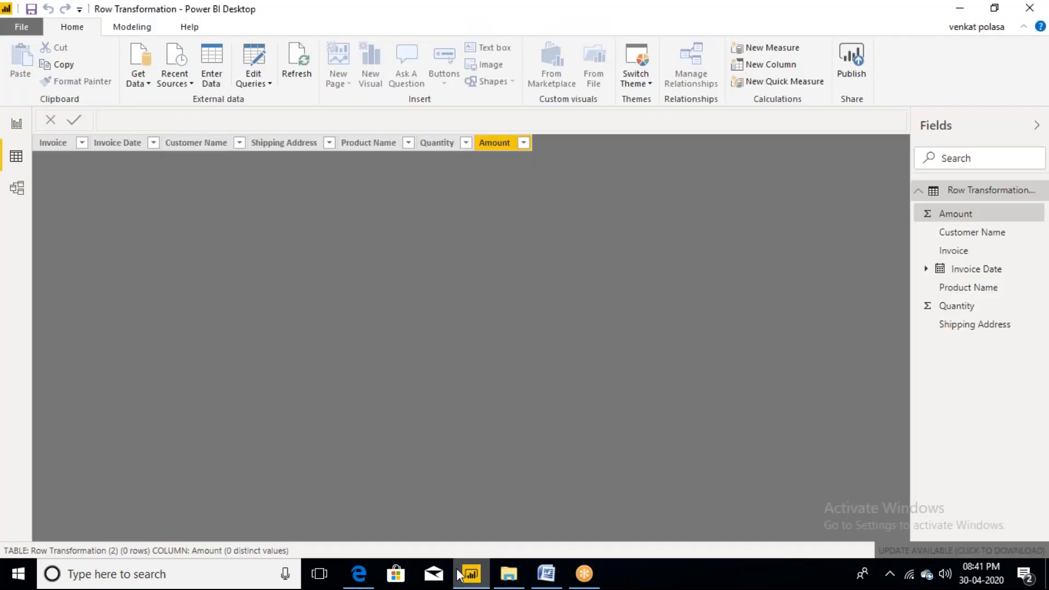
click(149, 86)
click(170, 130)
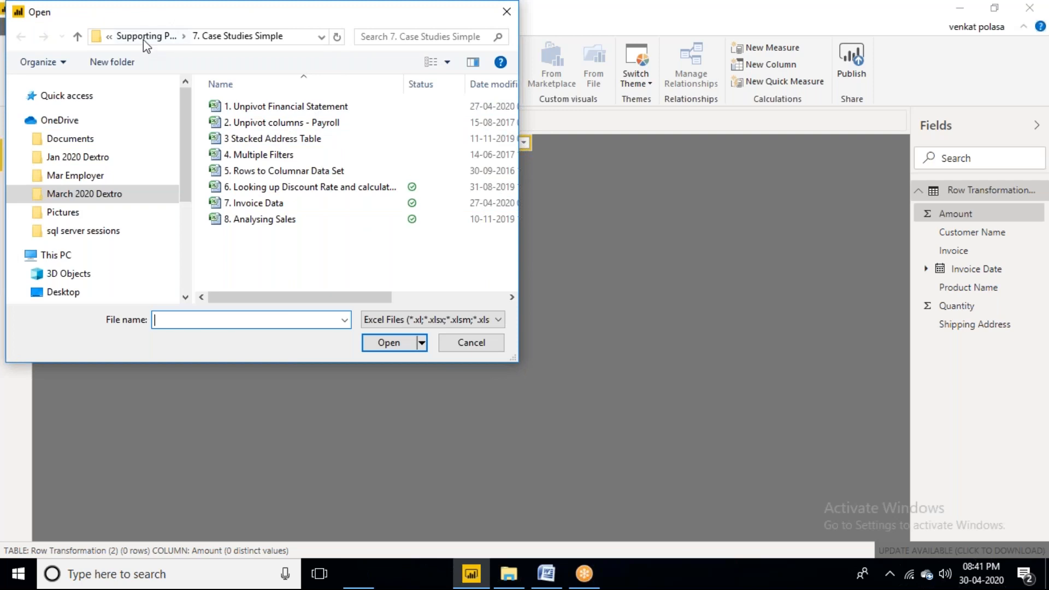
click(144, 39)
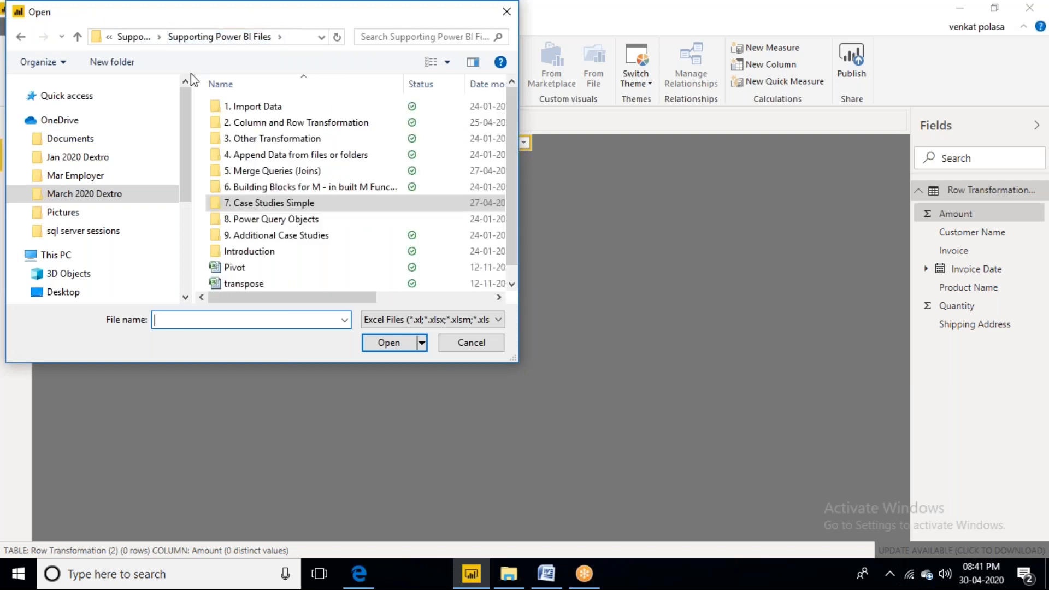
double_click(274, 125)
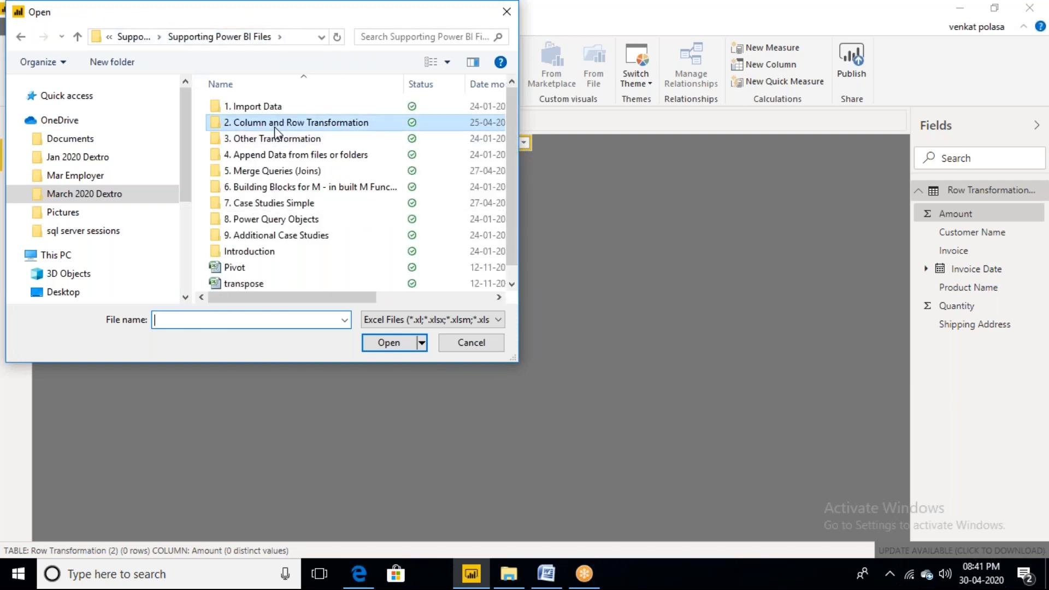
click(256, 123)
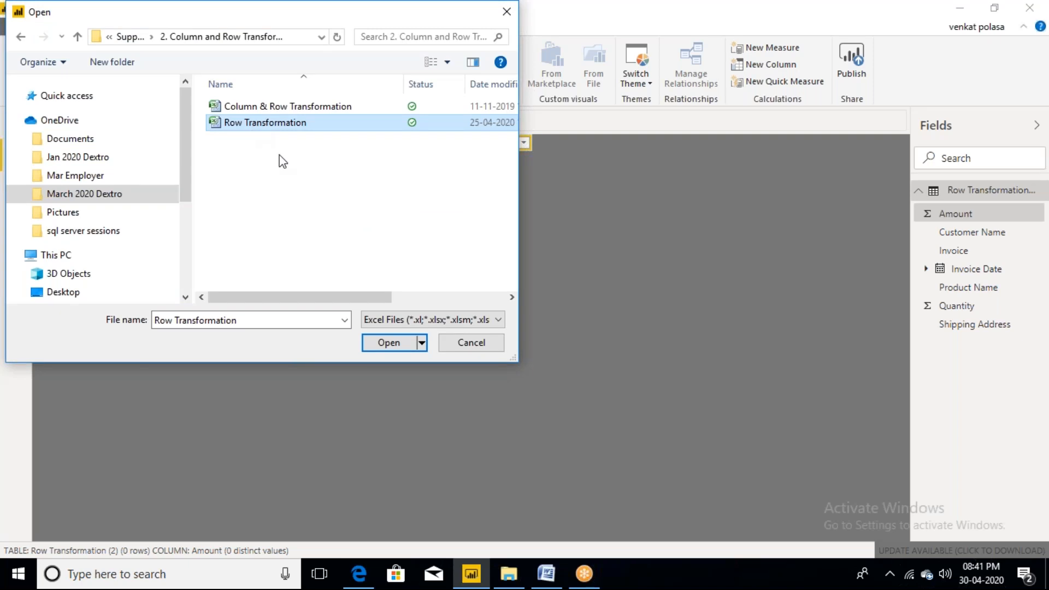
click(383, 347)
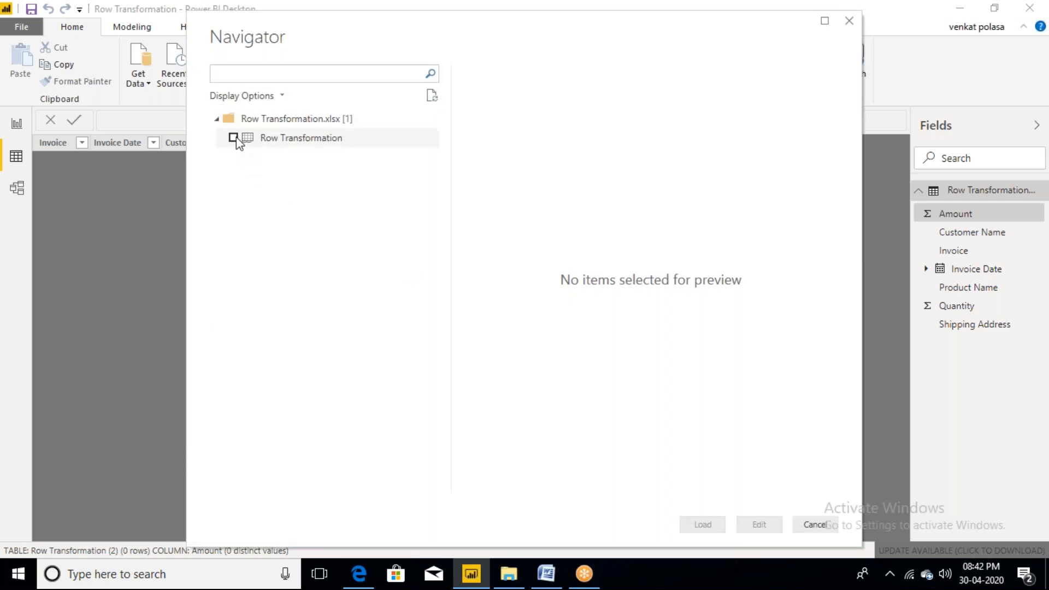
click(233, 138)
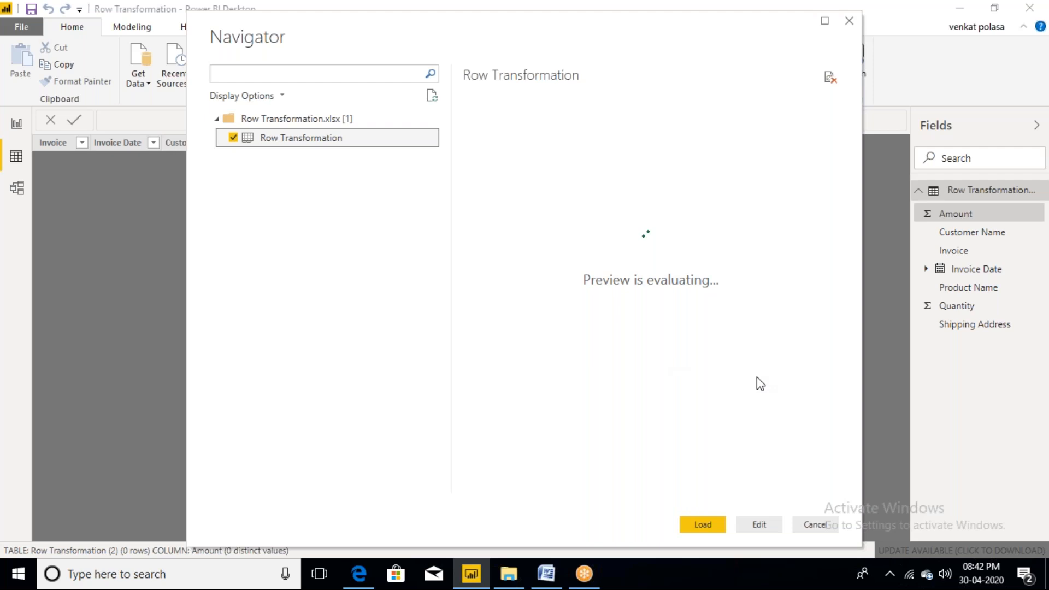
click(760, 525)
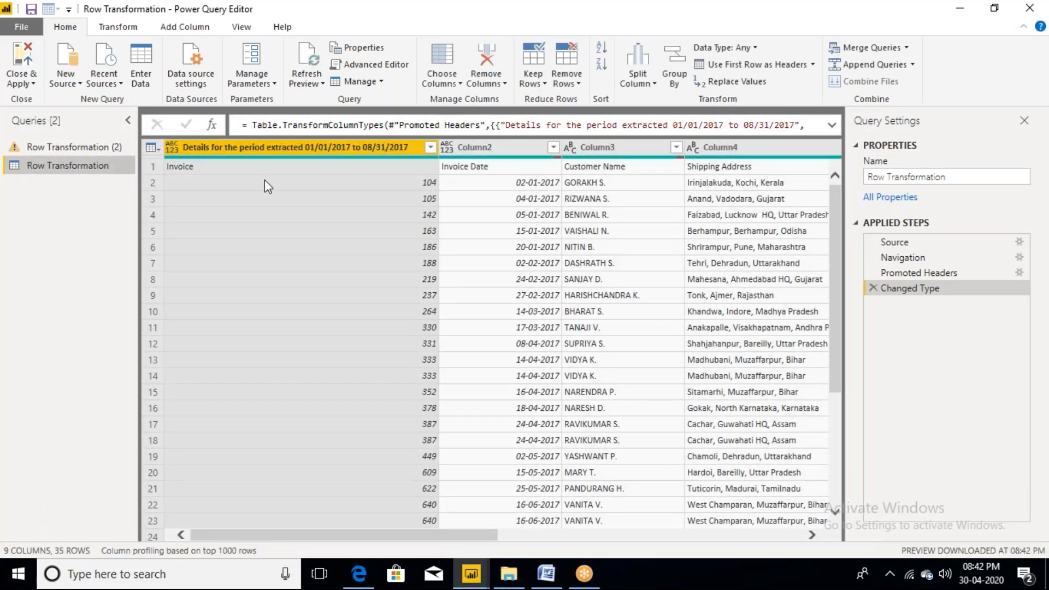
Promote the first row of the Row Transformation query to column headers.
click(152, 167)
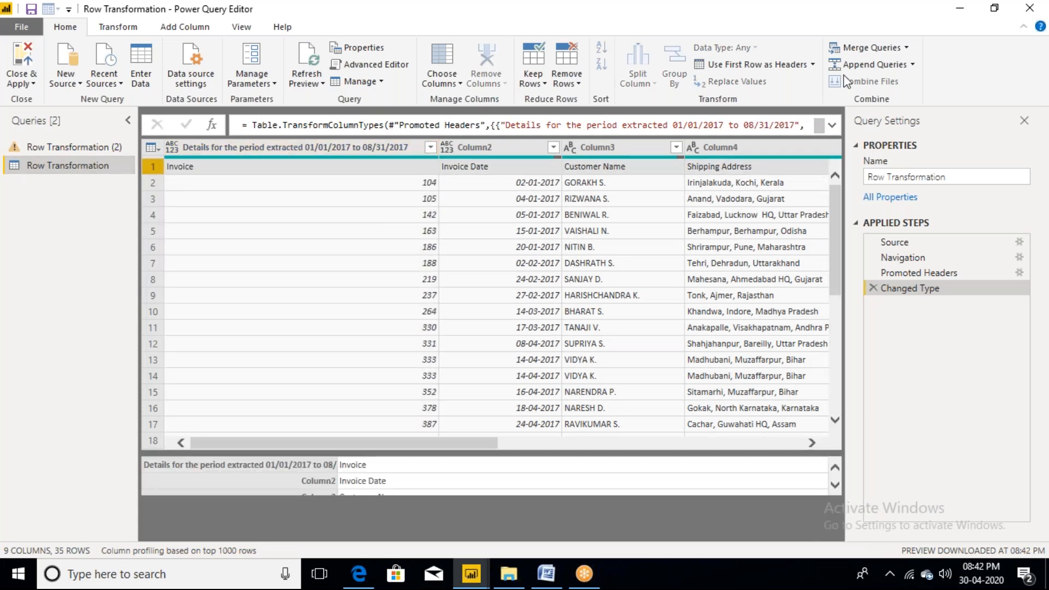
click(813, 64)
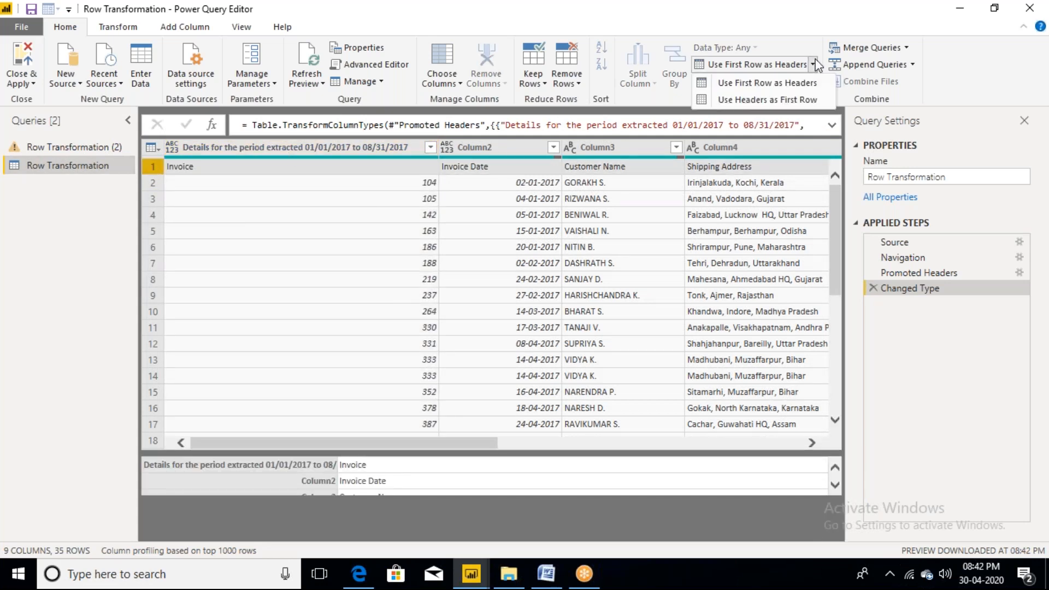
click(776, 83)
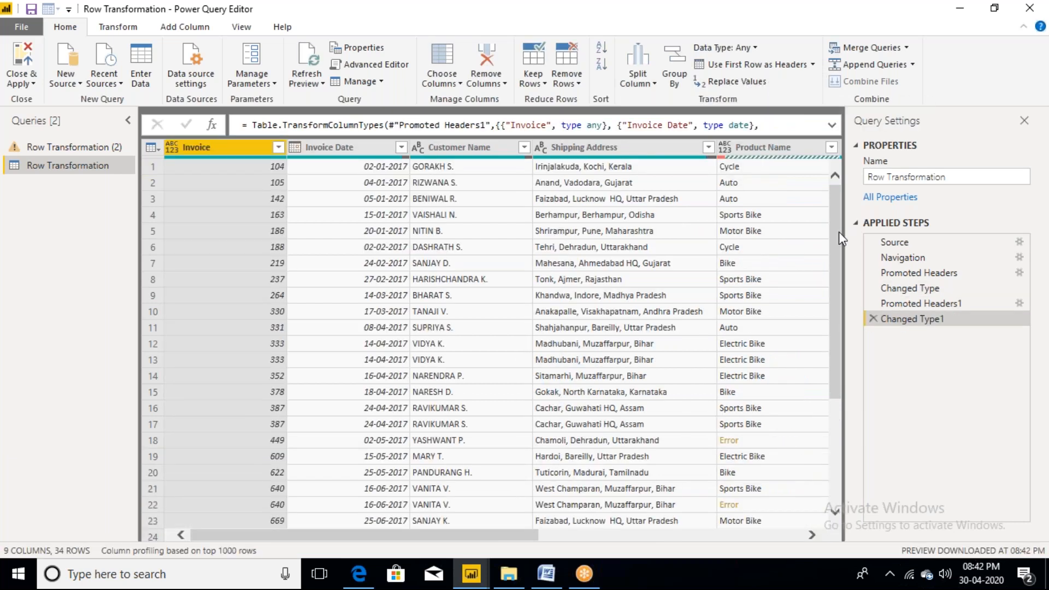
Remove the bottom 2 rows, holding the total and the generated-on note, from the Row Transformation query.
scroll(834, 338, down, 4)
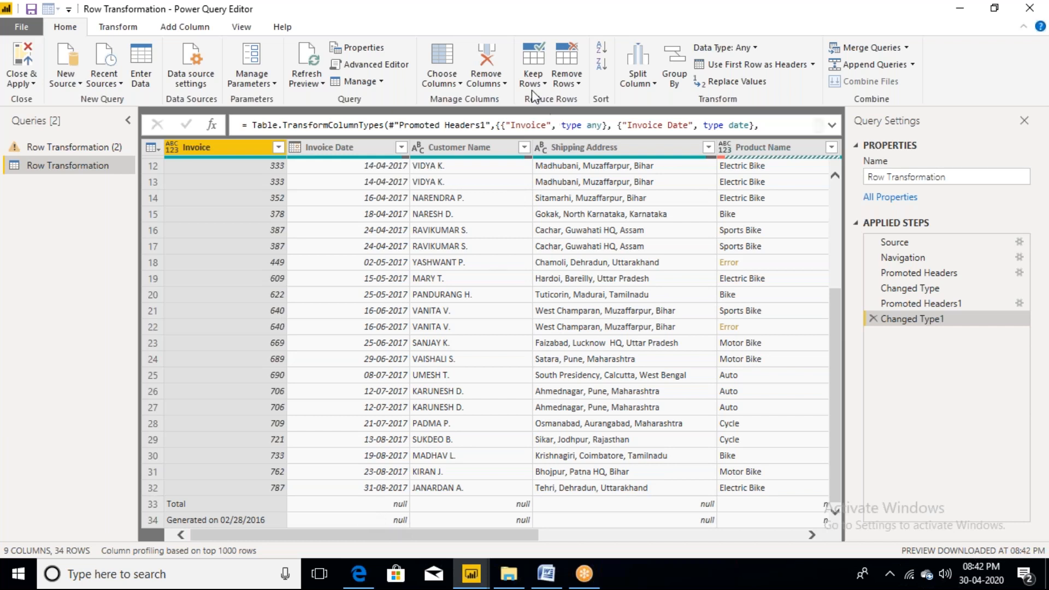
click(580, 82)
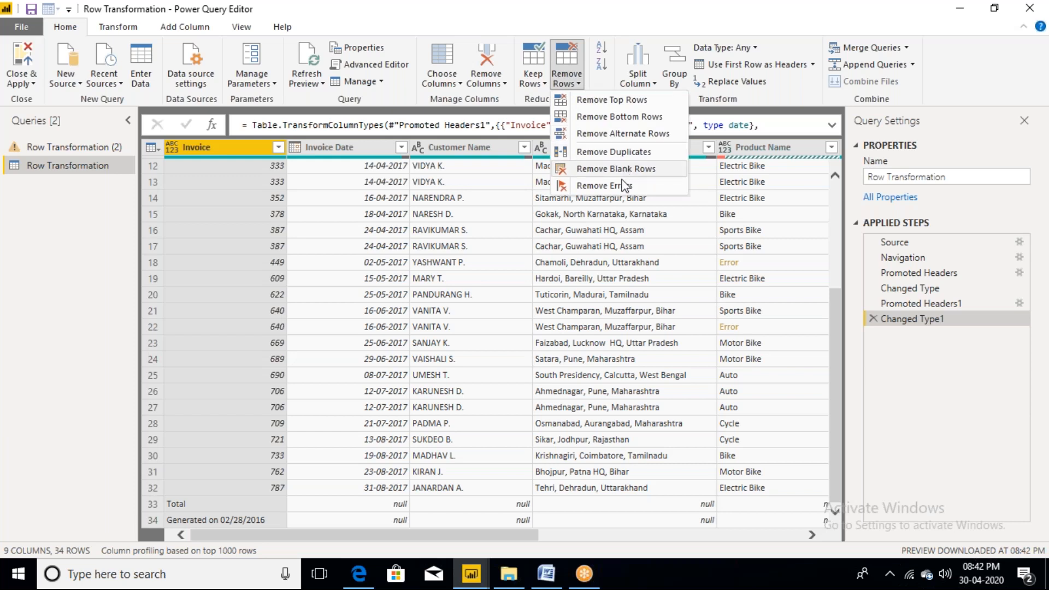
click(623, 117)
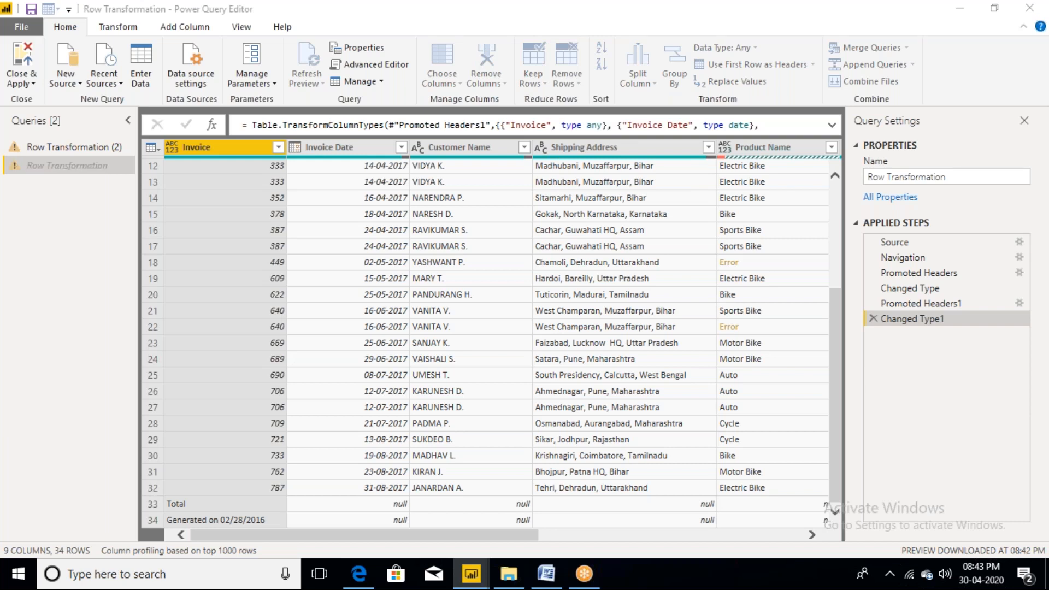
text(2)
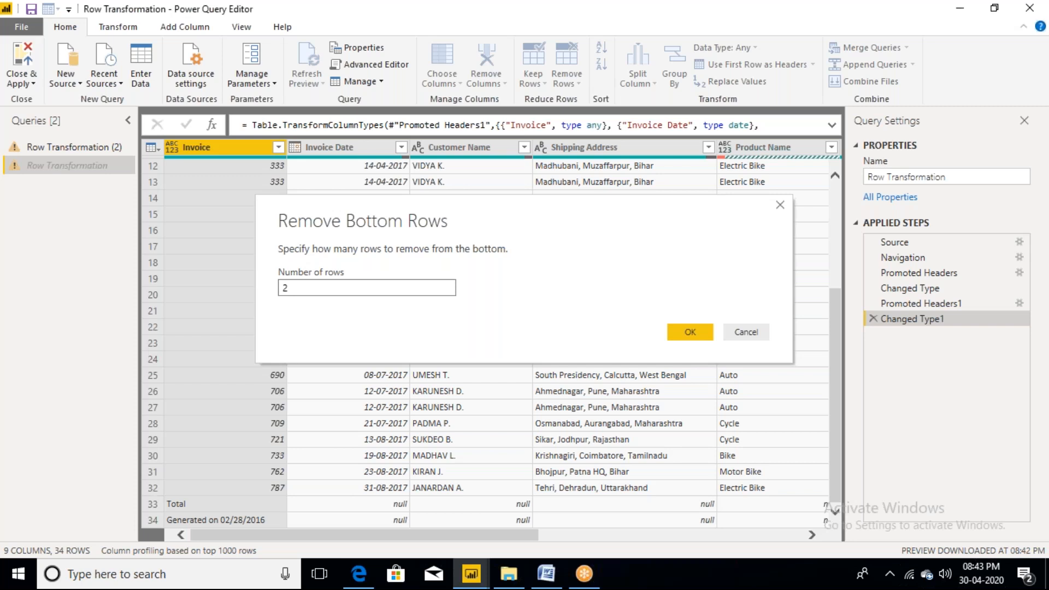
key(Return)
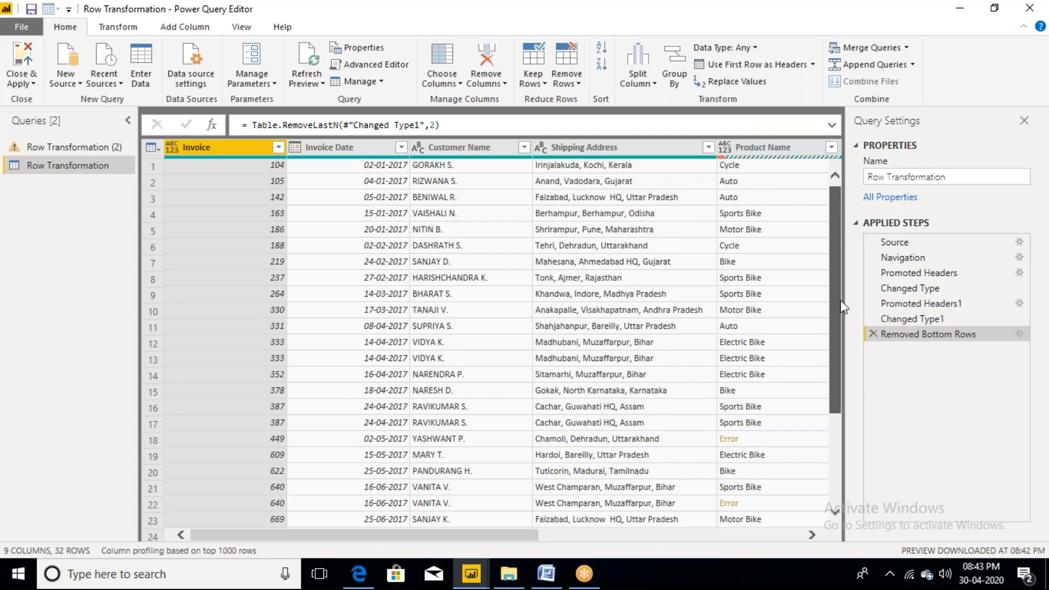
Remove the rows that contain errors in the Product Name column.
scroll(841, 300, down, 3)
drag(850, 357, 842, 241)
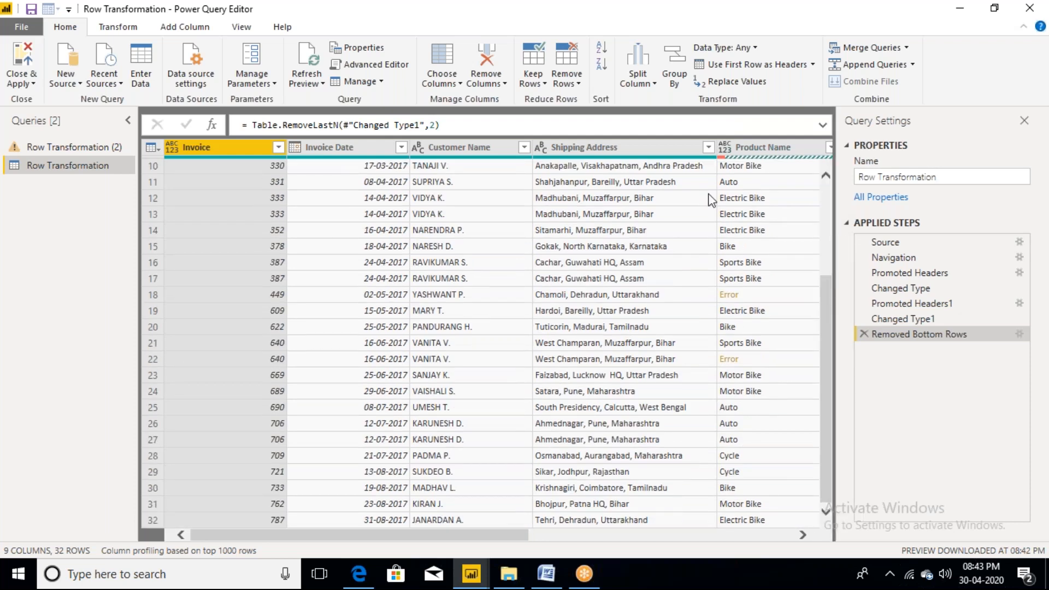
click(578, 85)
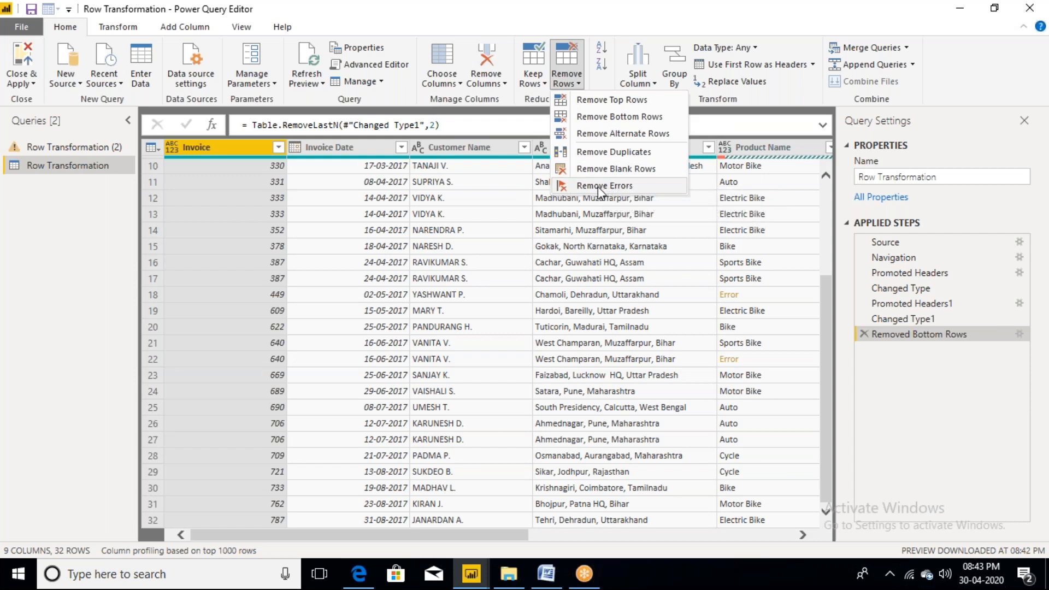
click(750, 151)
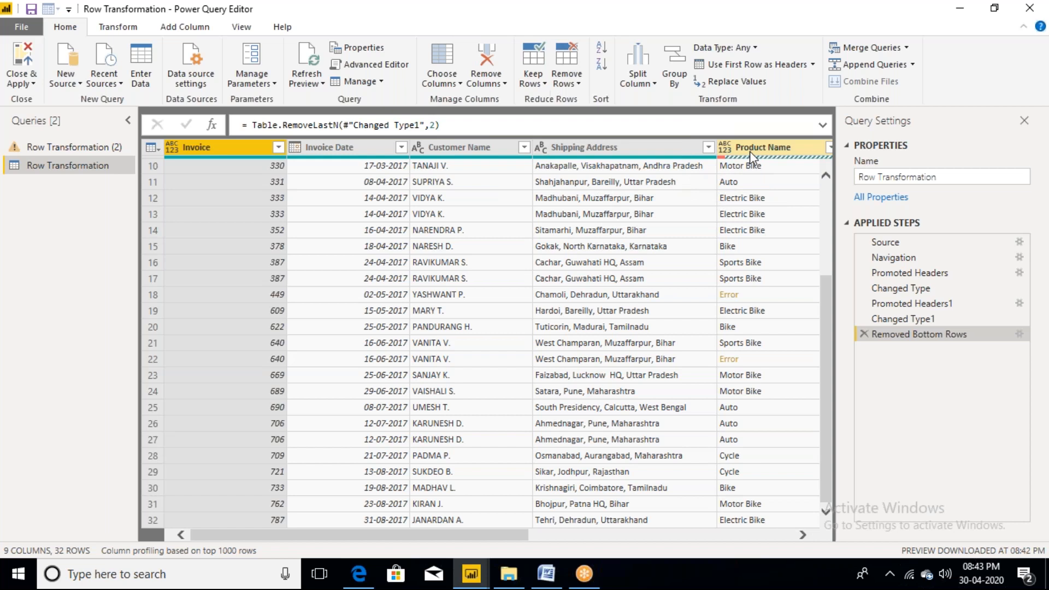
click(750, 151)
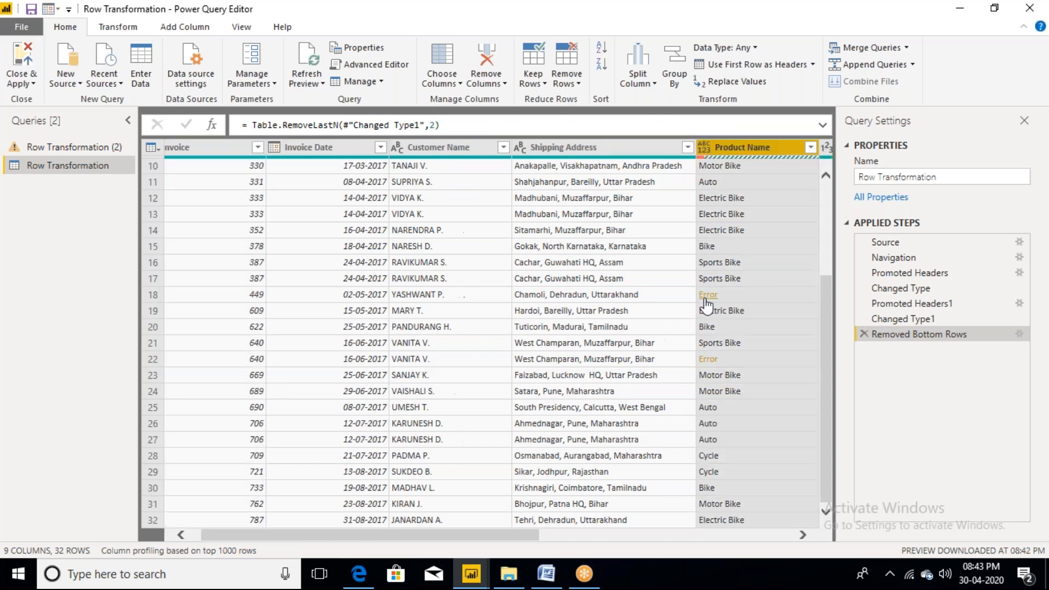
click(579, 85)
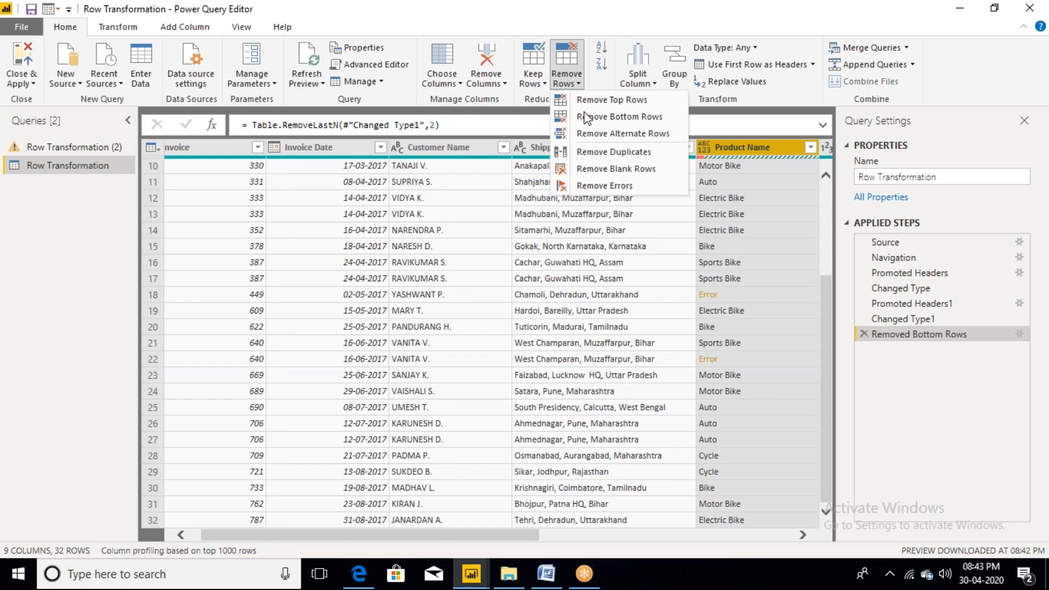
click(601, 187)
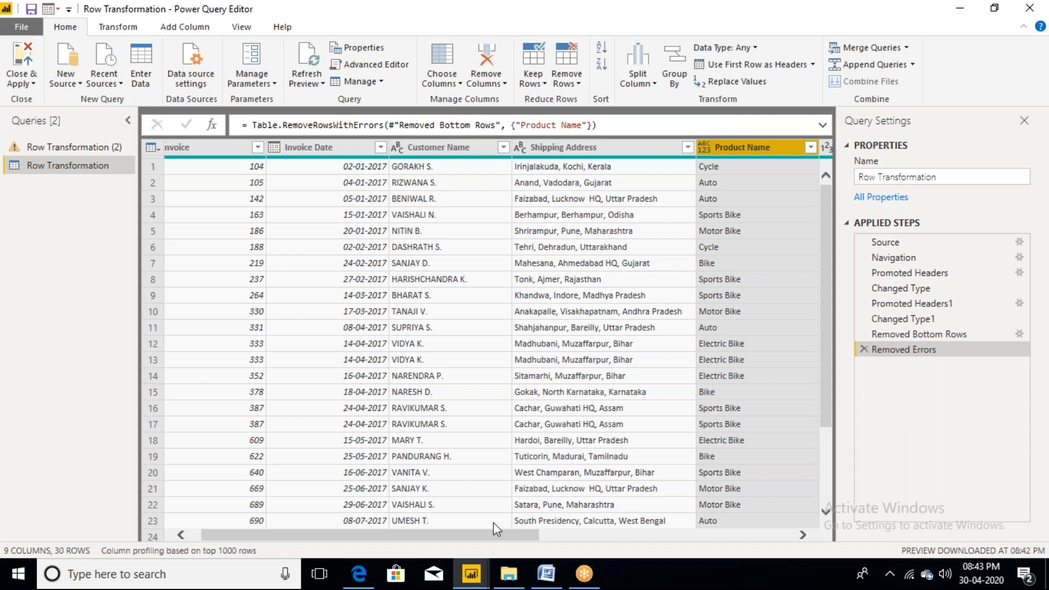
Remove the empty columns Column8 and Column9 from the Row Transformation query.
drag(553, 536, 670, 546)
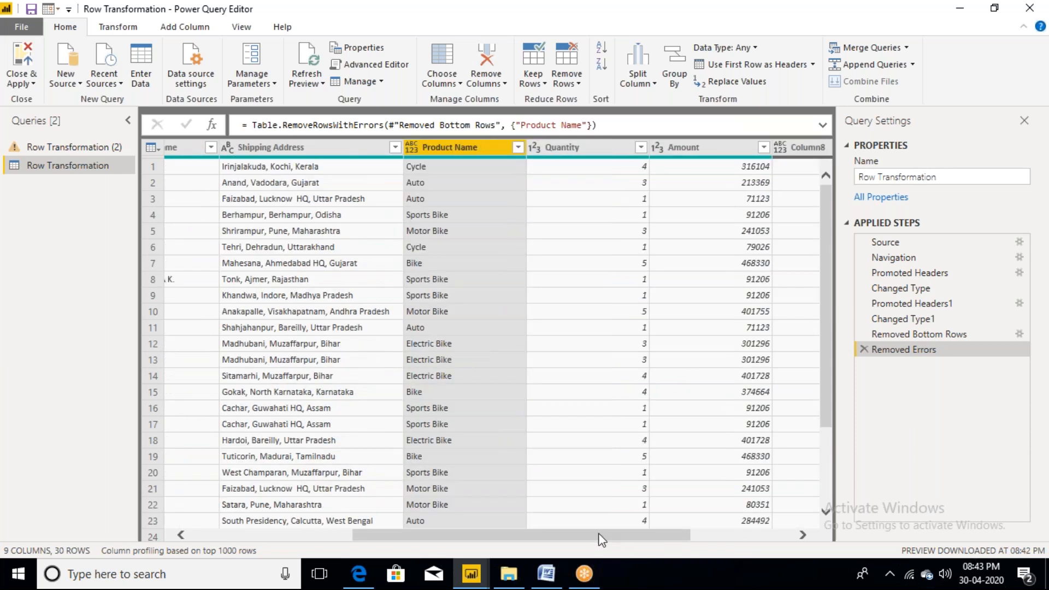
drag(665, 540, 767, 535)
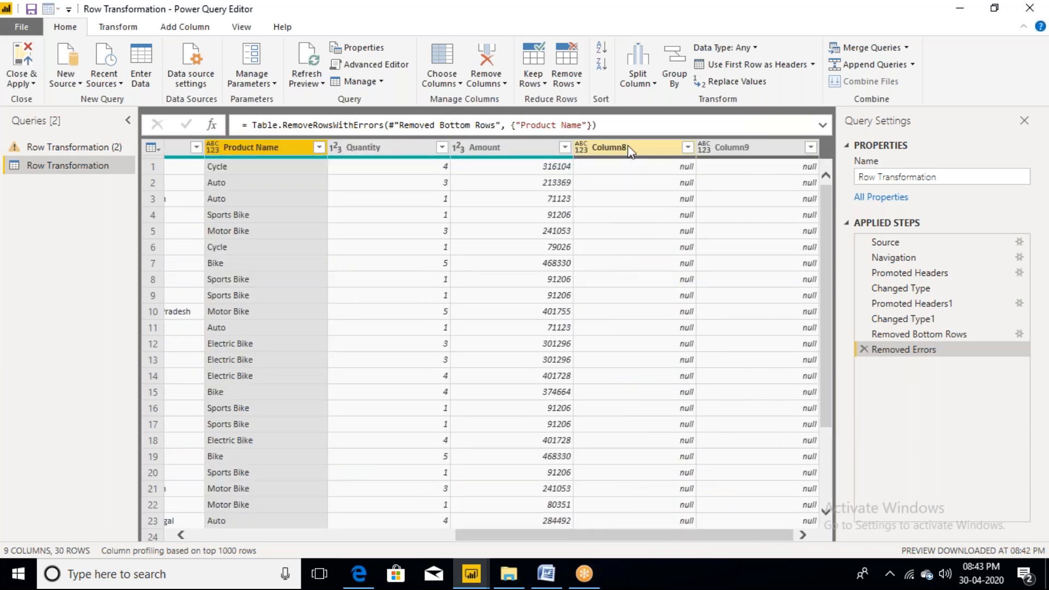
double_click(628, 147)
right_click(629, 147)
click(747, 147)
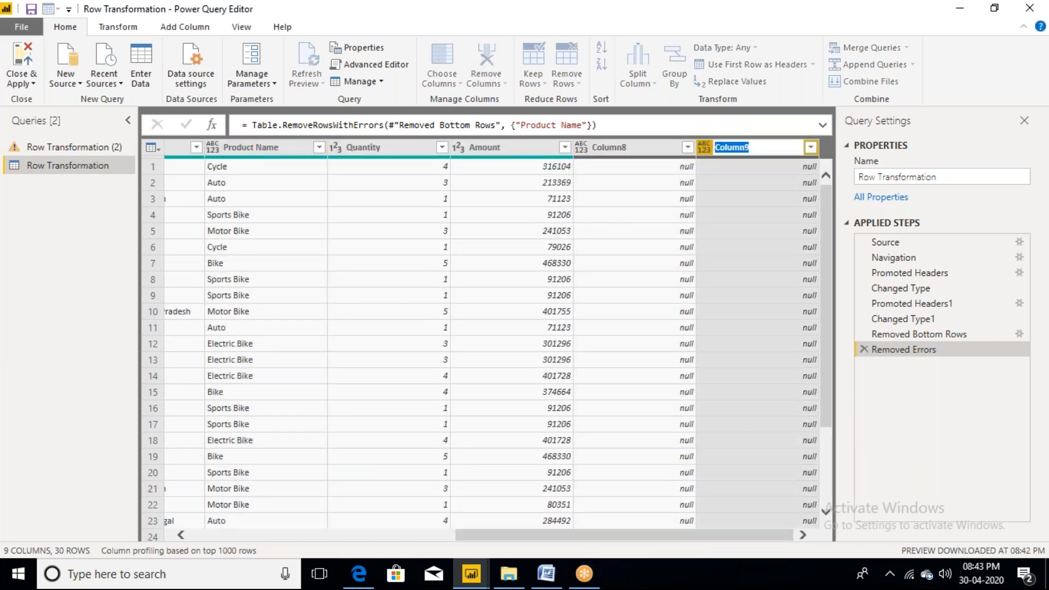
click(654, 156)
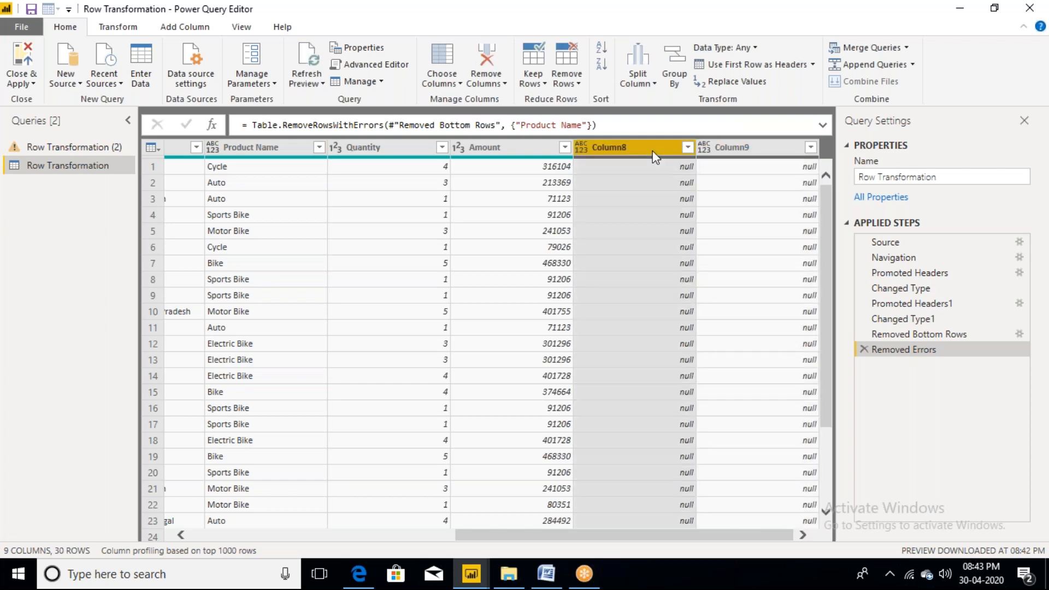
right_click(656, 158)
click(699, 113)
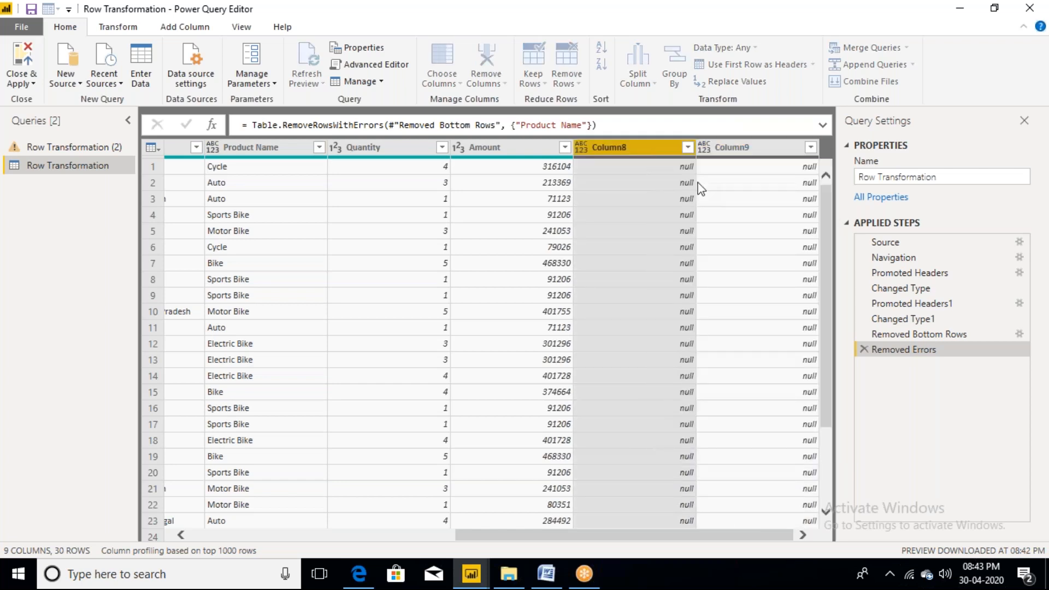
right_click(752, 147)
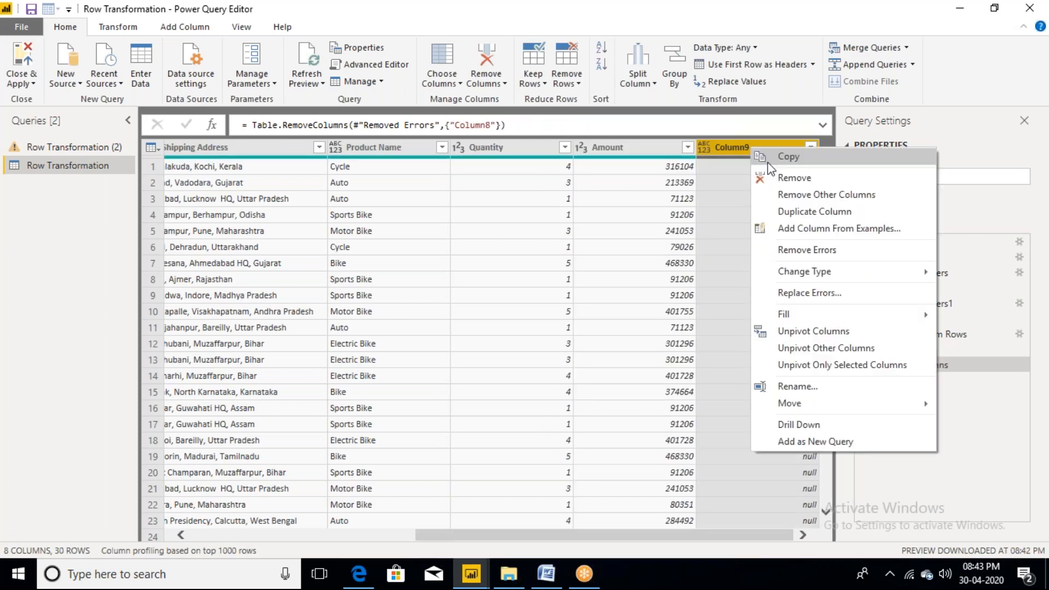
click(794, 180)
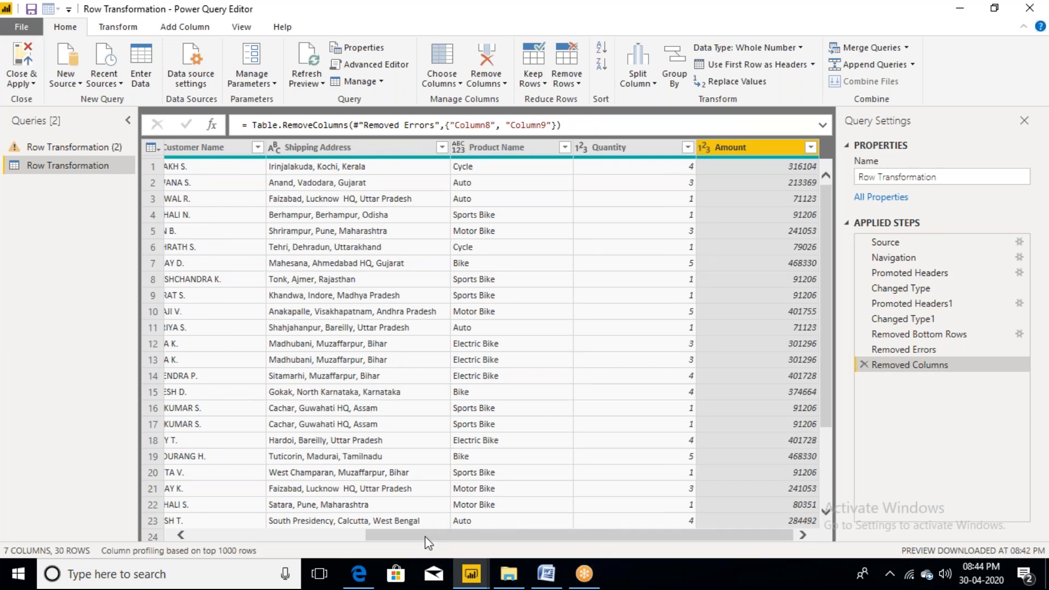
Keep only the rows with duplicate values in the Invoice column.
drag(363, 534, 285, 535)
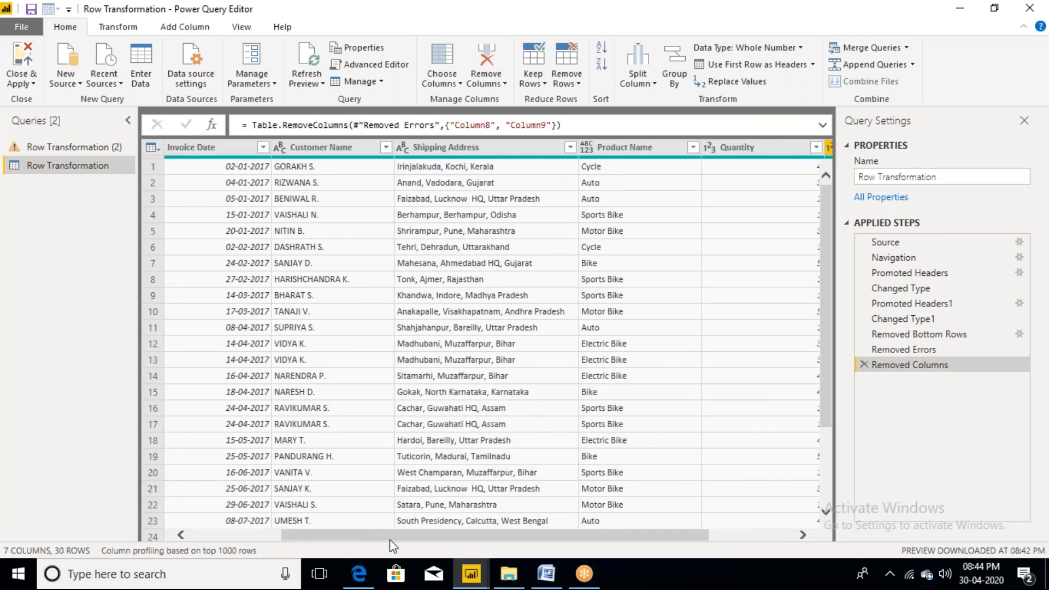
drag(418, 538, 333, 526)
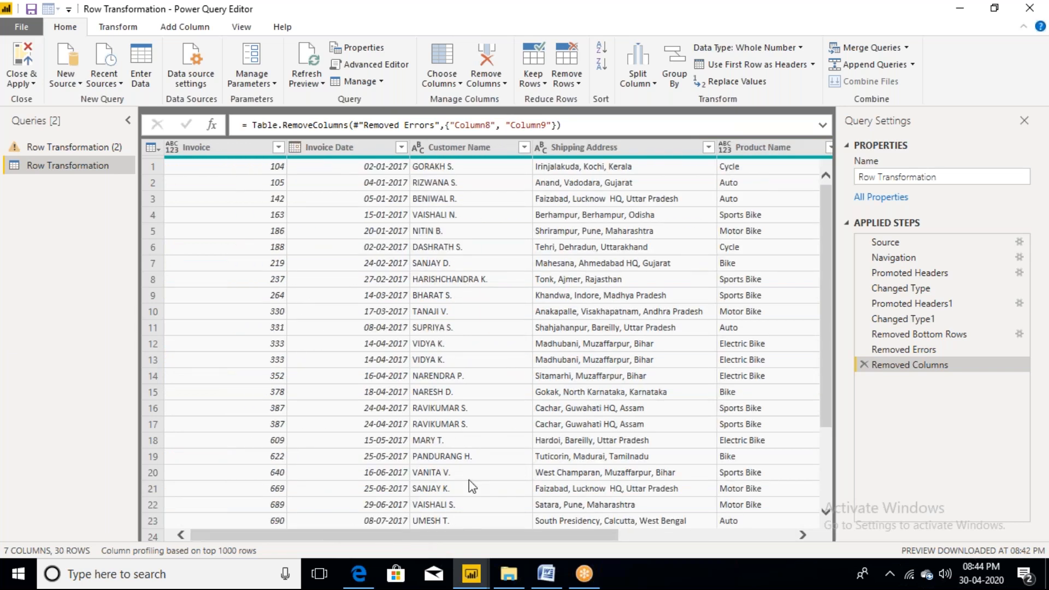
click(546, 85)
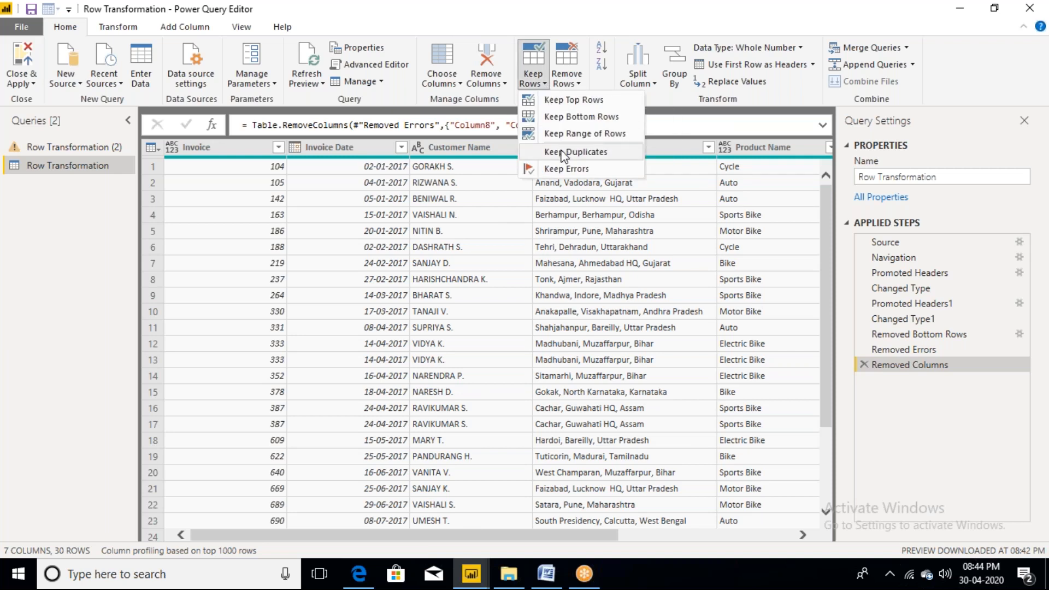
click(215, 156)
click(215, 156)
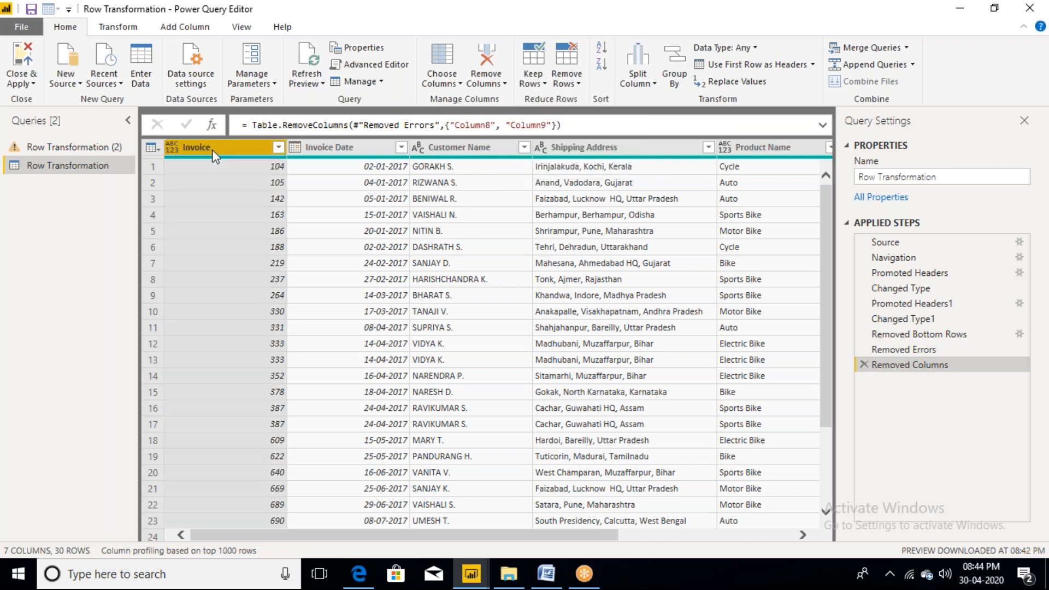
click(539, 84)
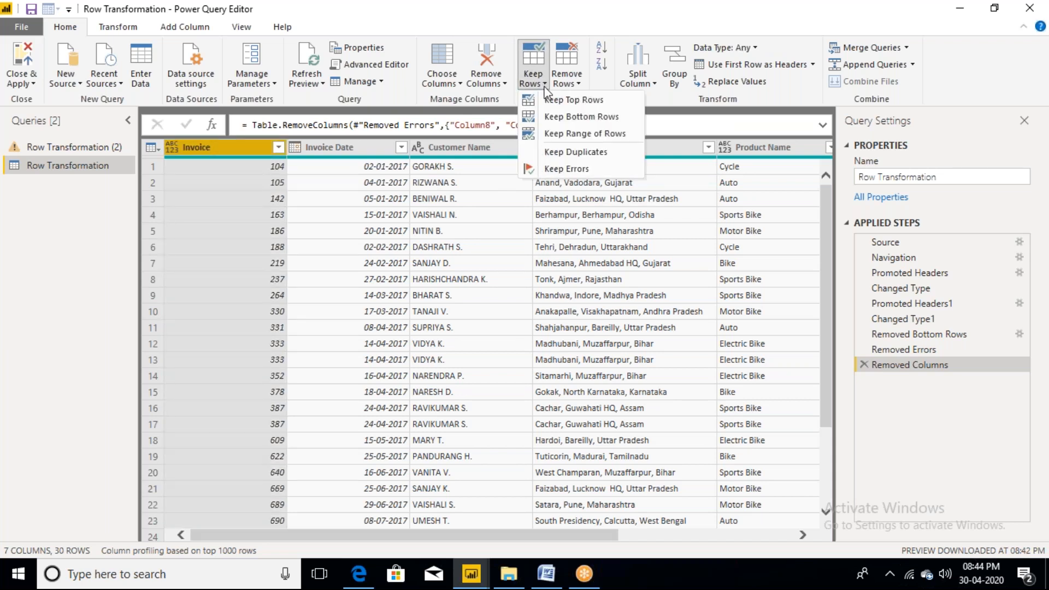
click(570, 156)
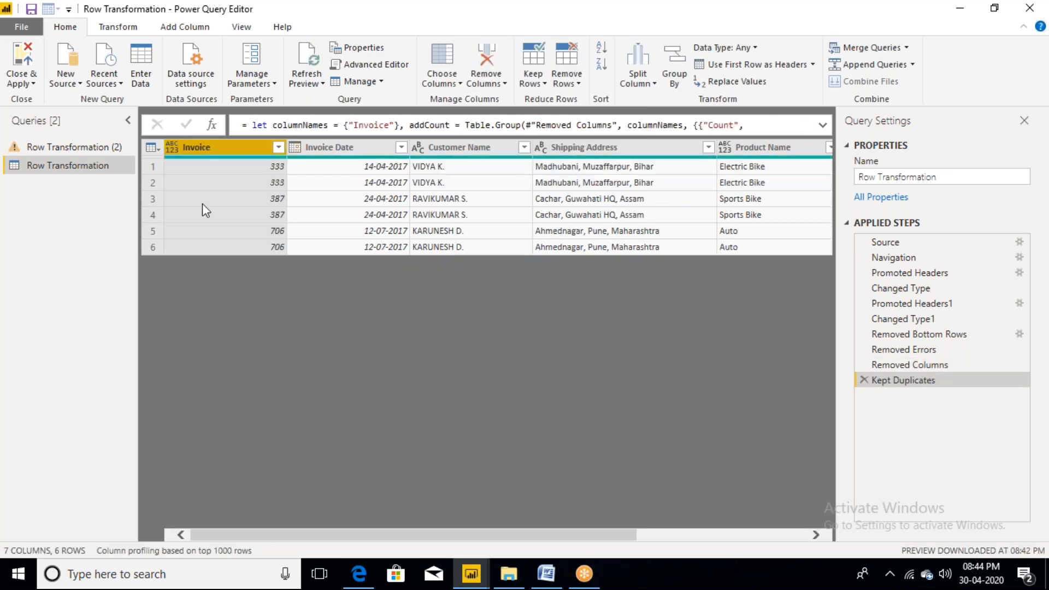
Check the repeated values in the Invoice column row by row across the kept duplicates.
click(267, 167)
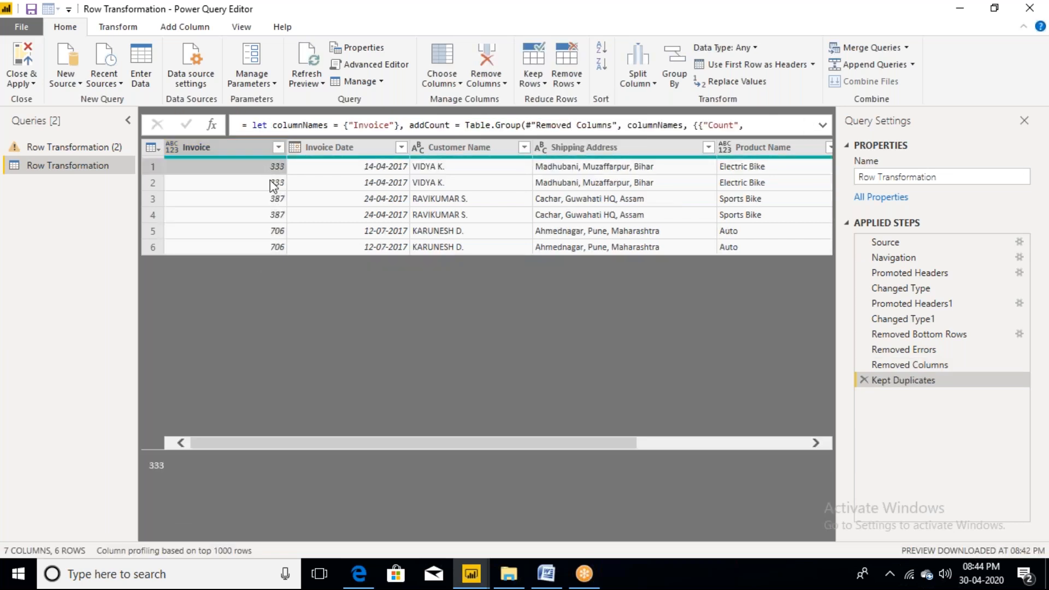
click(270, 186)
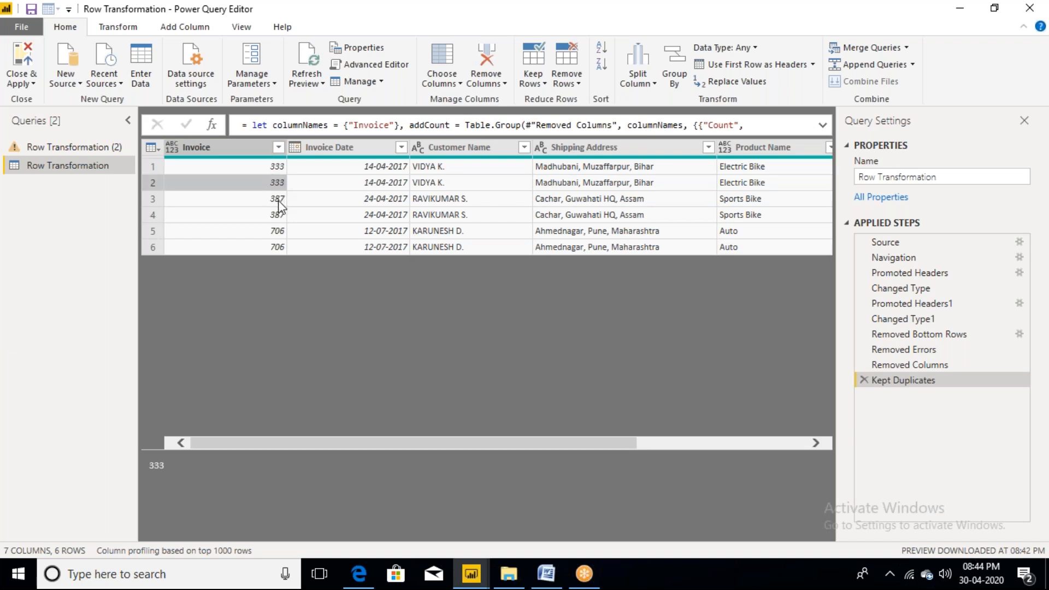
click(278, 203)
click(278, 218)
click(278, 232)
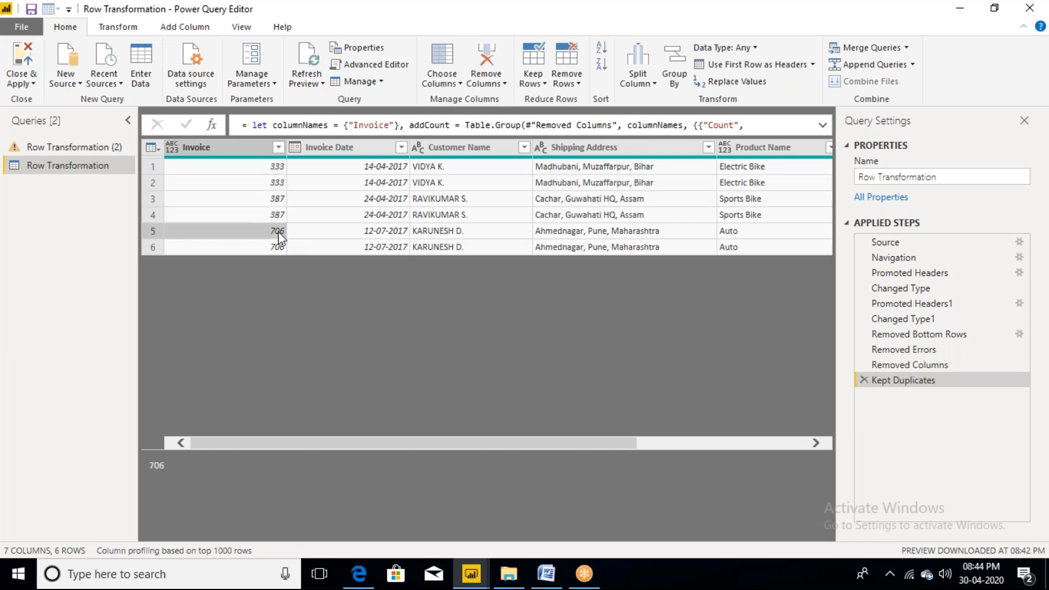
click(278, 248)
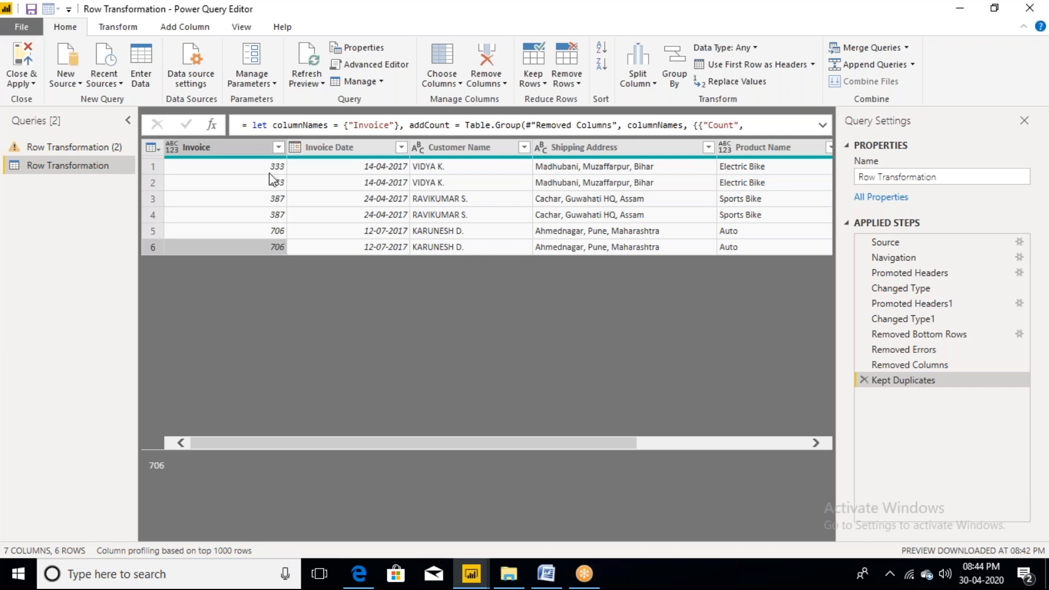
click(257, 156)
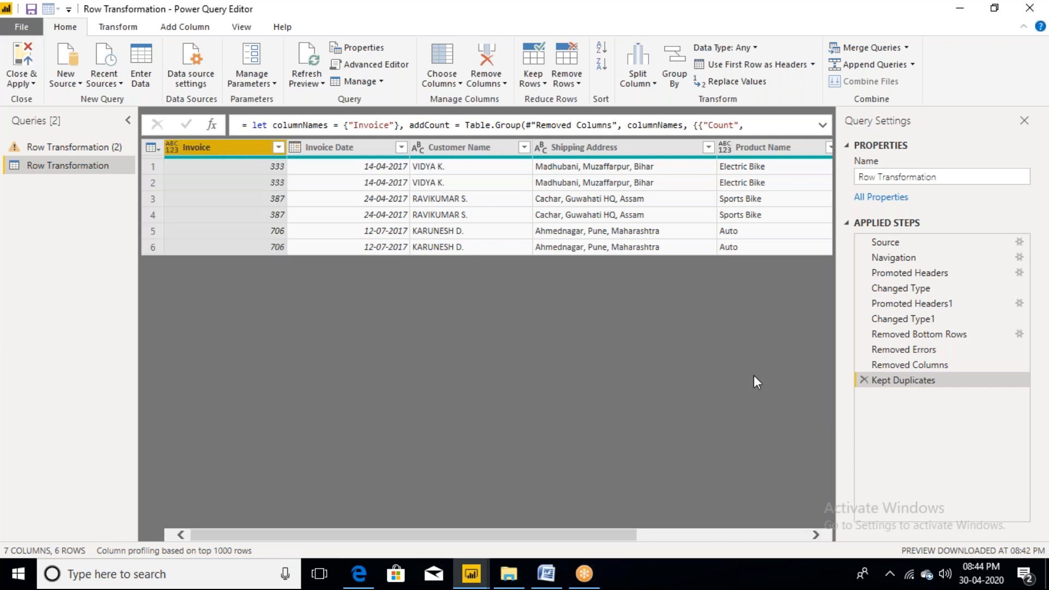
Delete the Kept Duplicates step and remove the rows with duplicate values in the Invoice column.
click(864, 380)
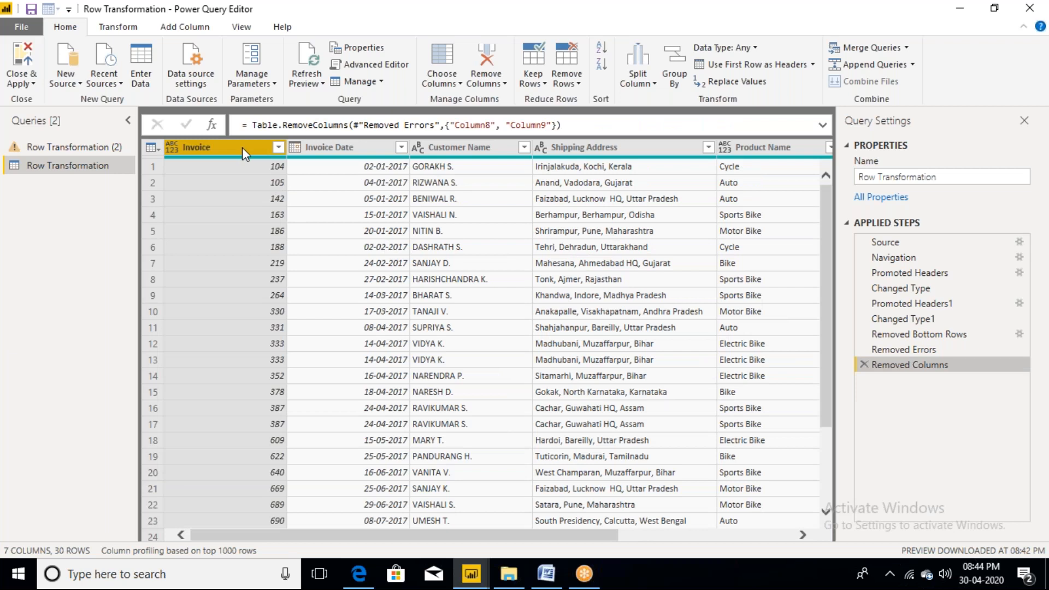
click(581, 87)
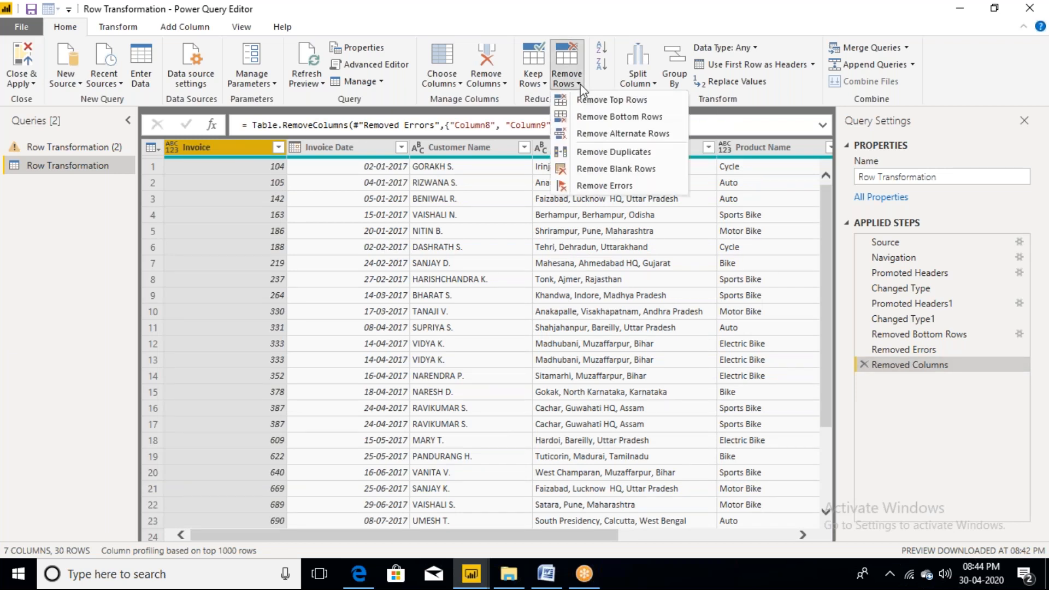
click(612, 153)
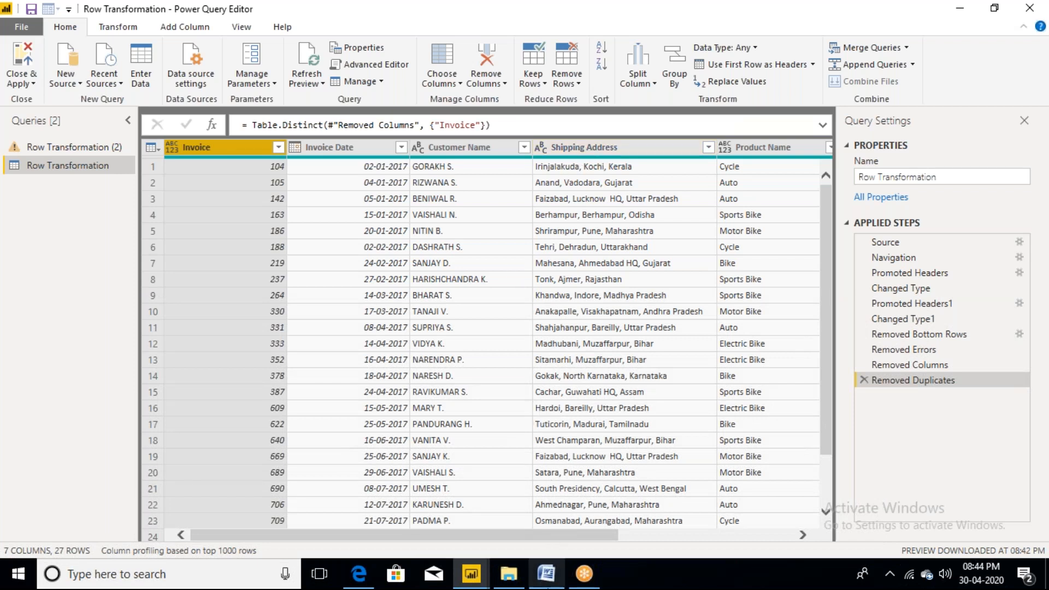
Switch to the Power Query IQ's_Imp document in Word, review the Blank Row and Duplicate Row items, and return to Power Query Editor.
click(547, 575)
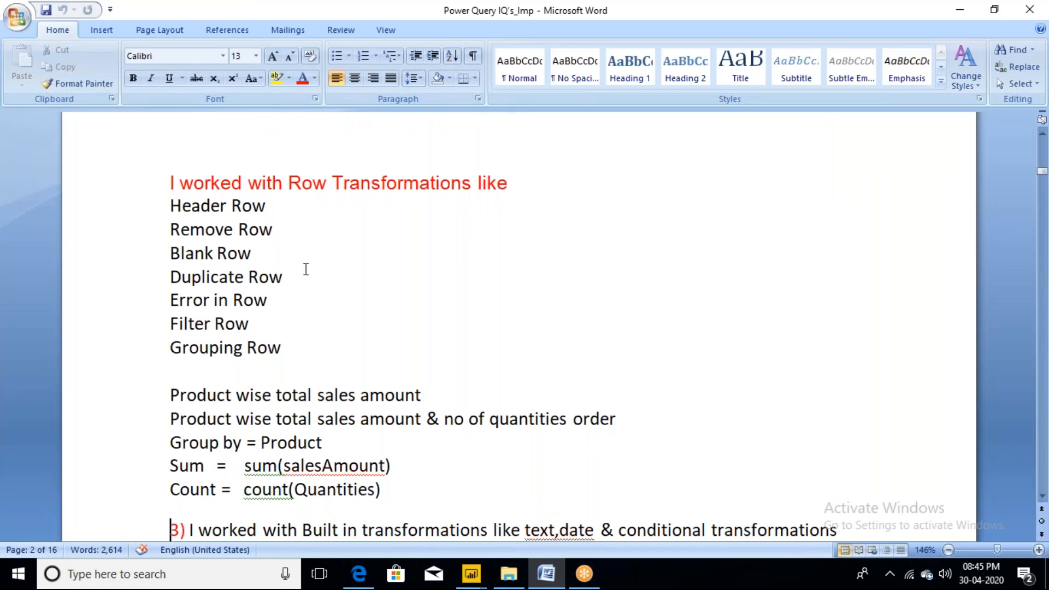
drag(299, 276, 170, 253)
drag(293, 282, 170, 253)
key(Down)
click(959, 10)
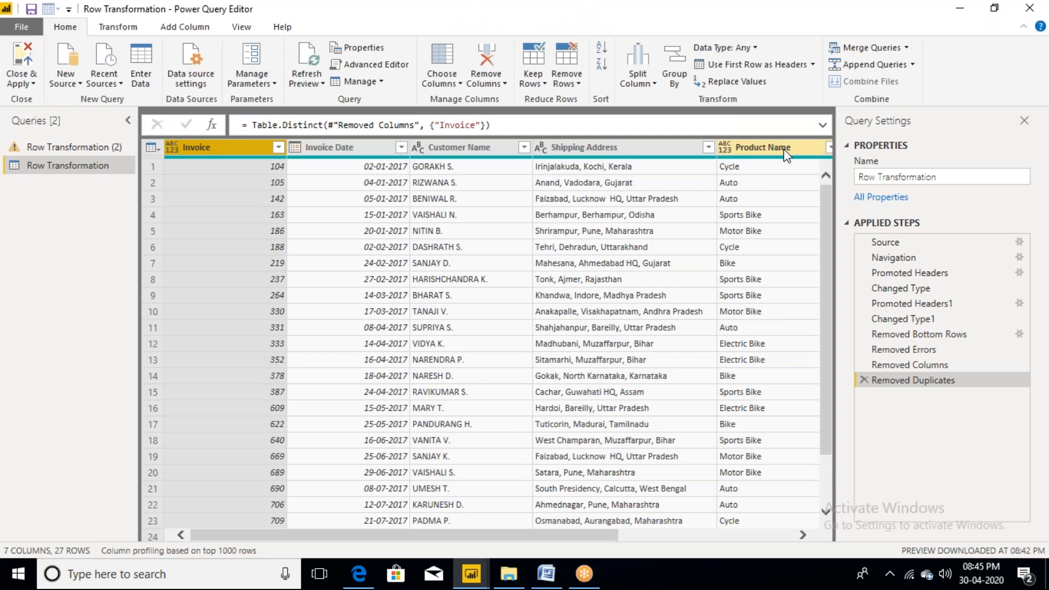
Sort the Row Transformation query by the Invoice column in ascending order.
click(279, 147)
click(100, 167)
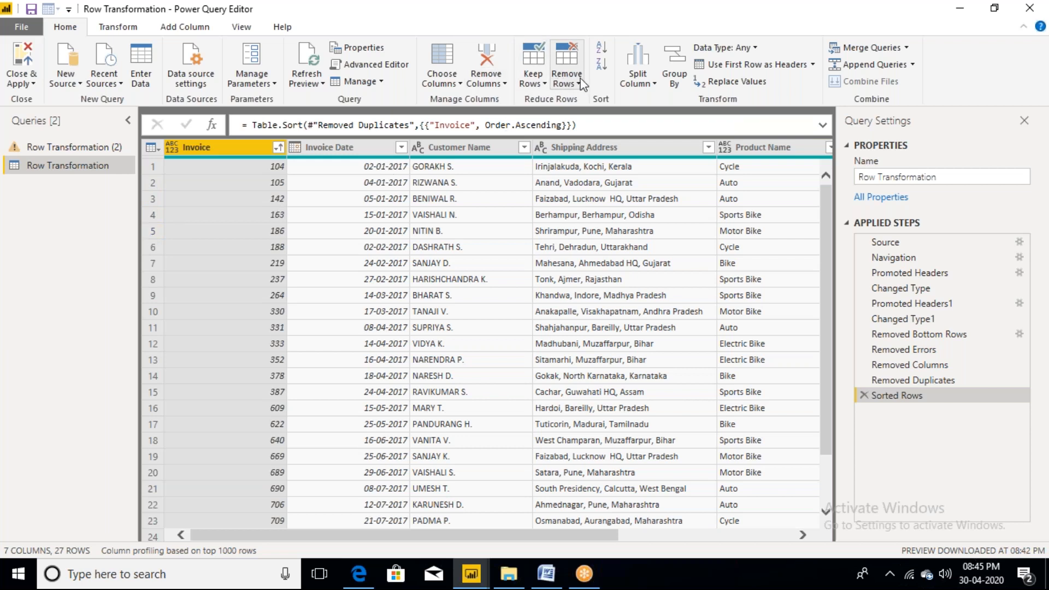
Try keeping only the top 5 rows of the sorted query, and delete that applied step.
click(545, 85)
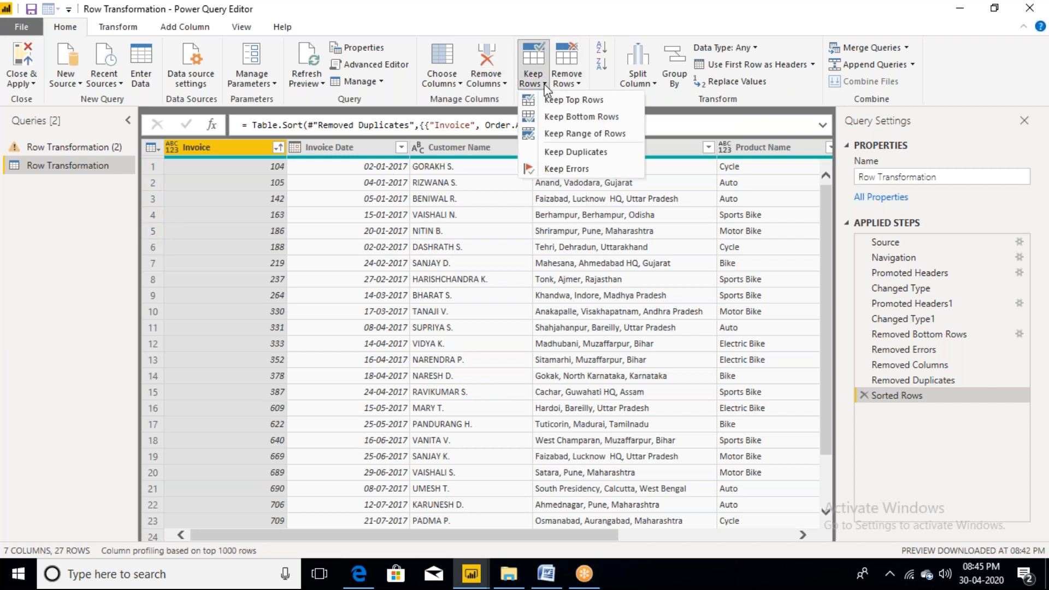
click(578, 103)
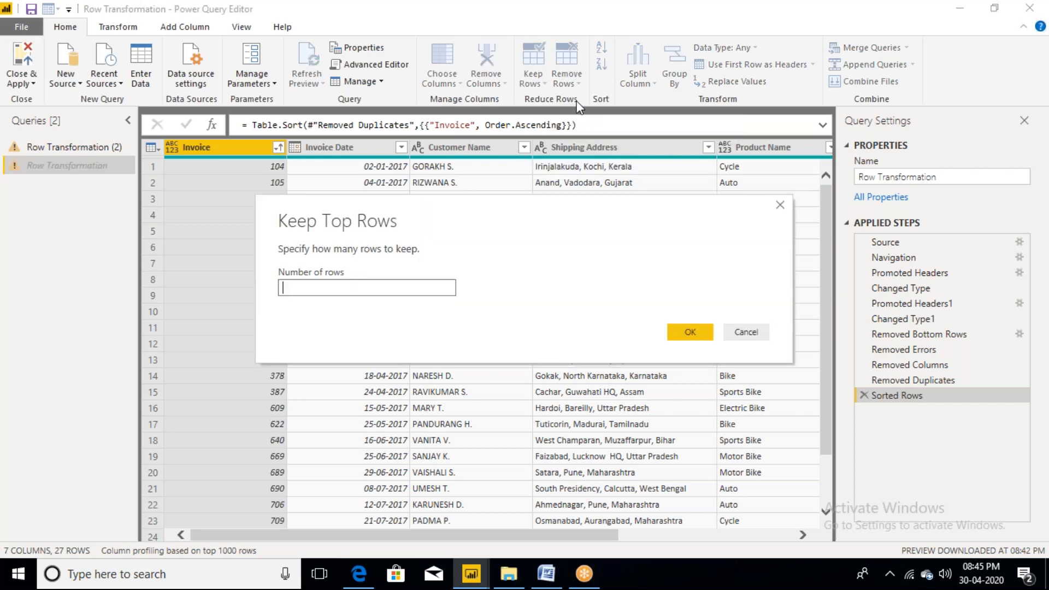
text(5)
key(Return)
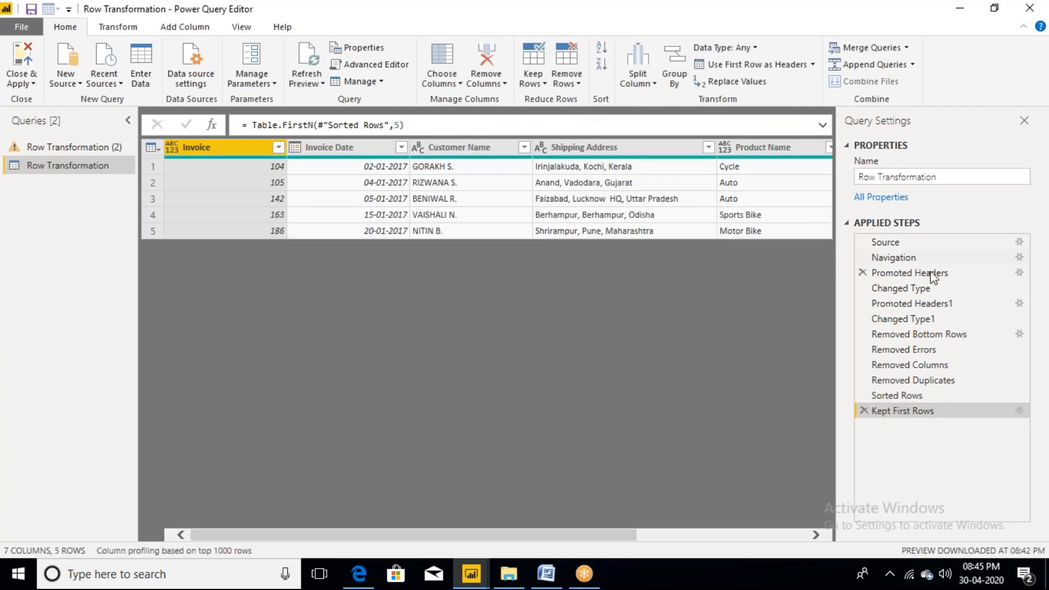
click(864, 410)
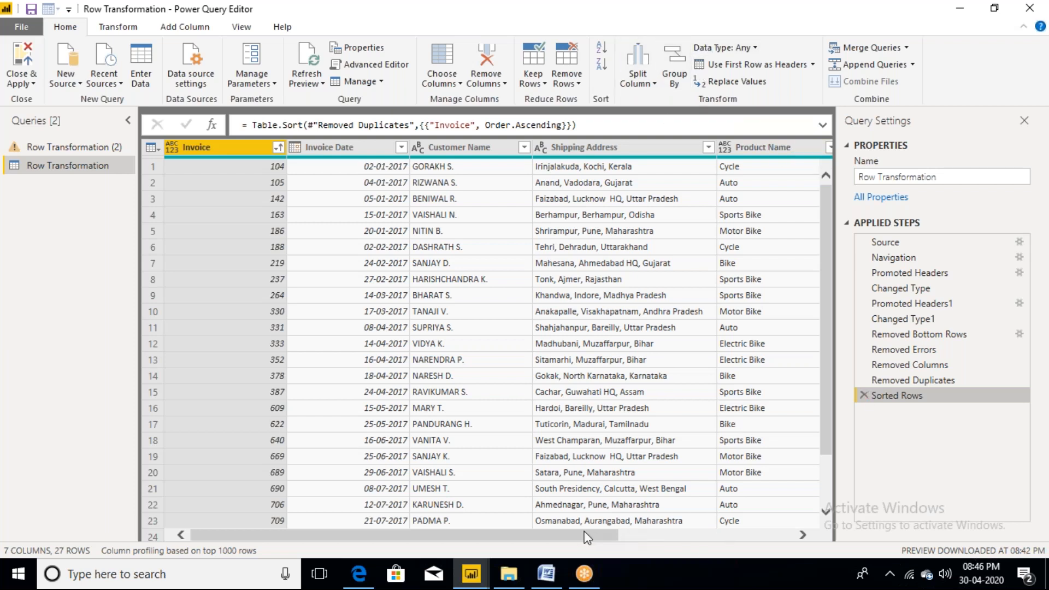
Group the rows by Product Name with a basic aggregation that sums the Amount column.
scroll(687, 542, right, 2)
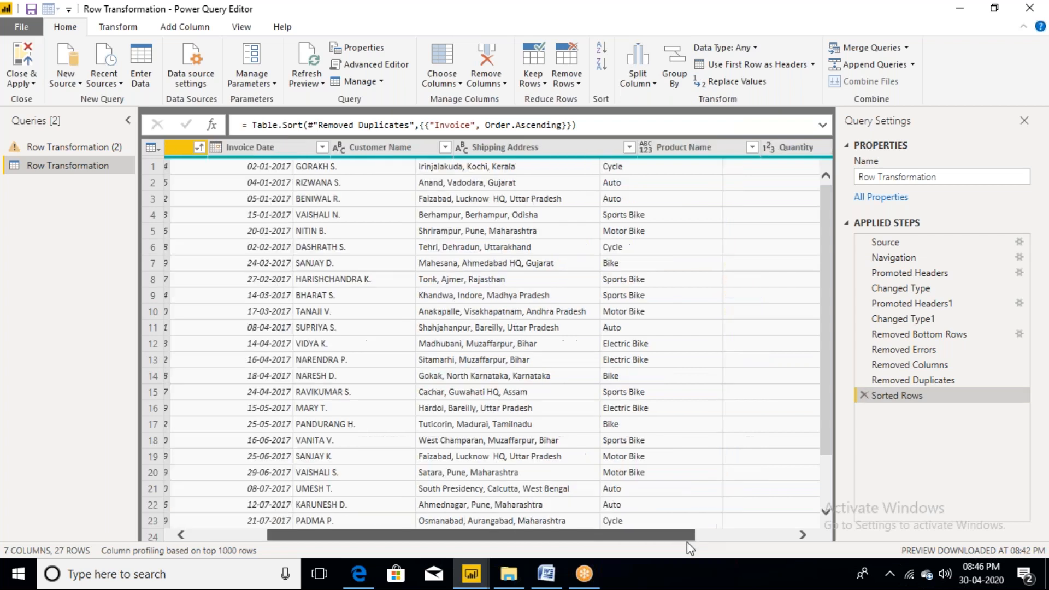
click(543, 148)
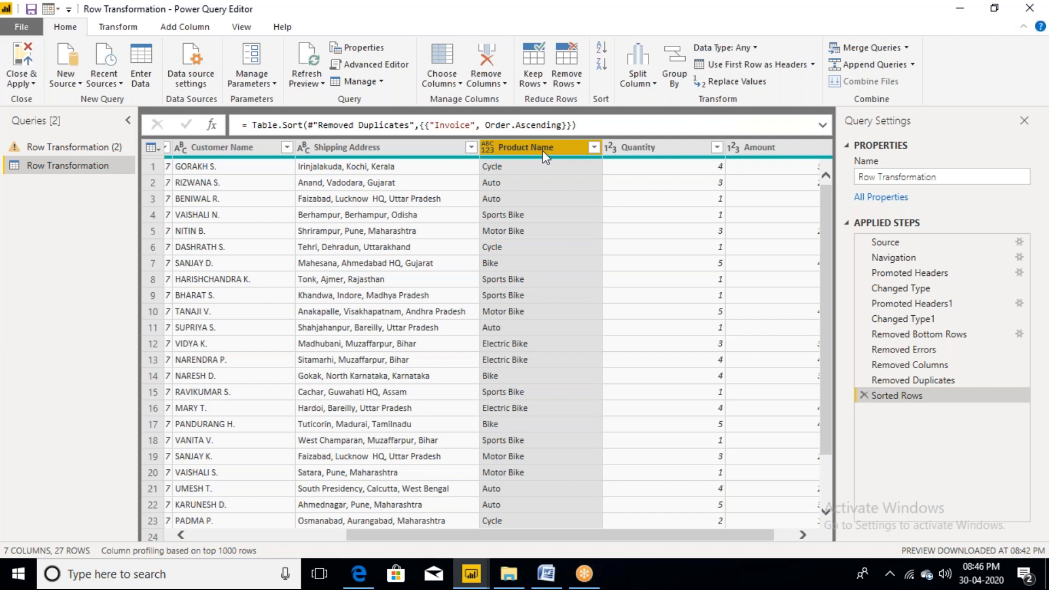
click(681, 89)
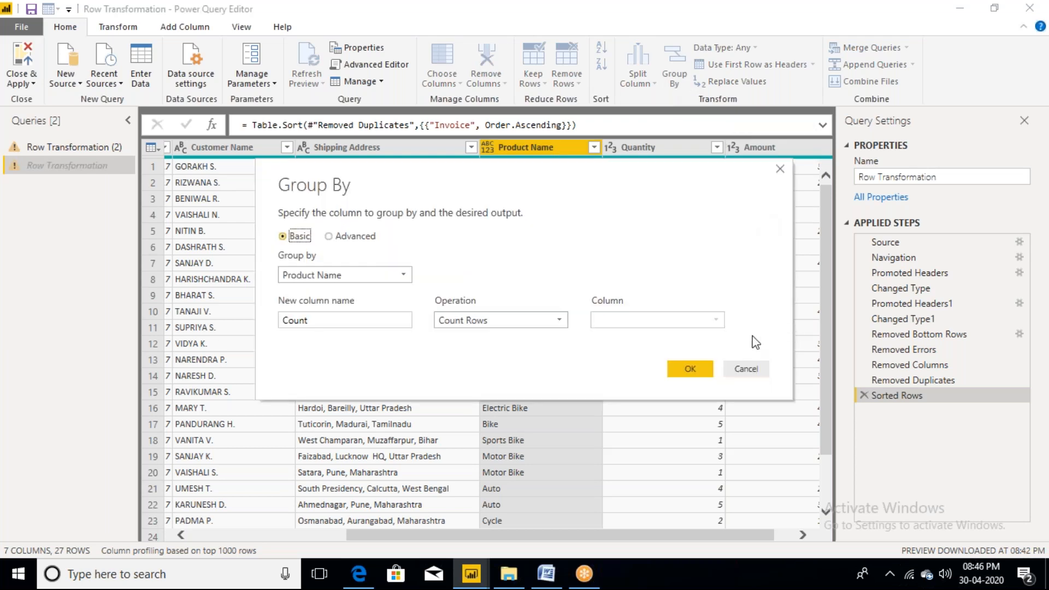
click(748, 367)
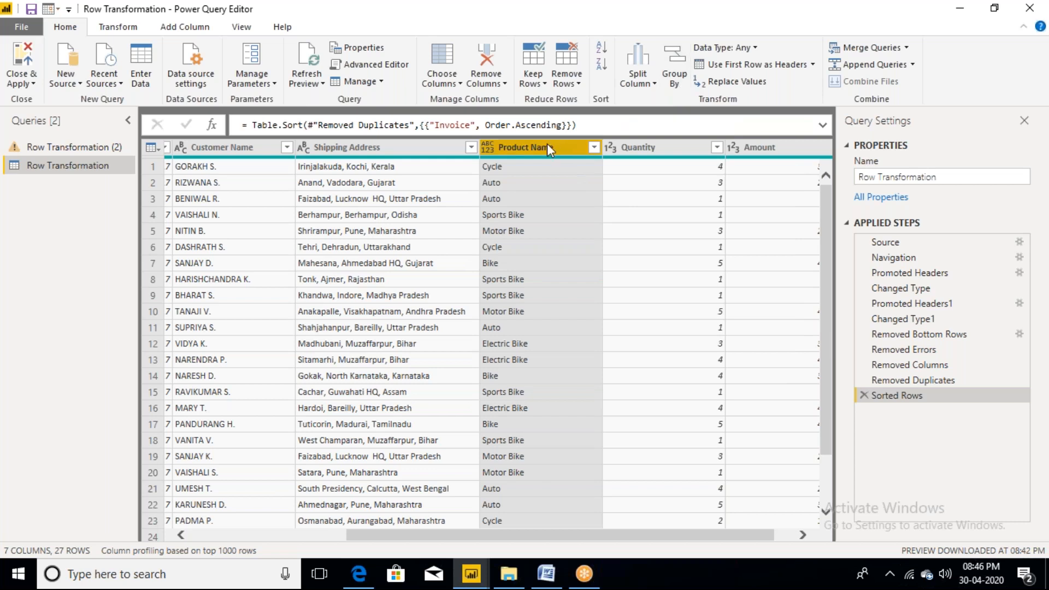
click(677, 82)
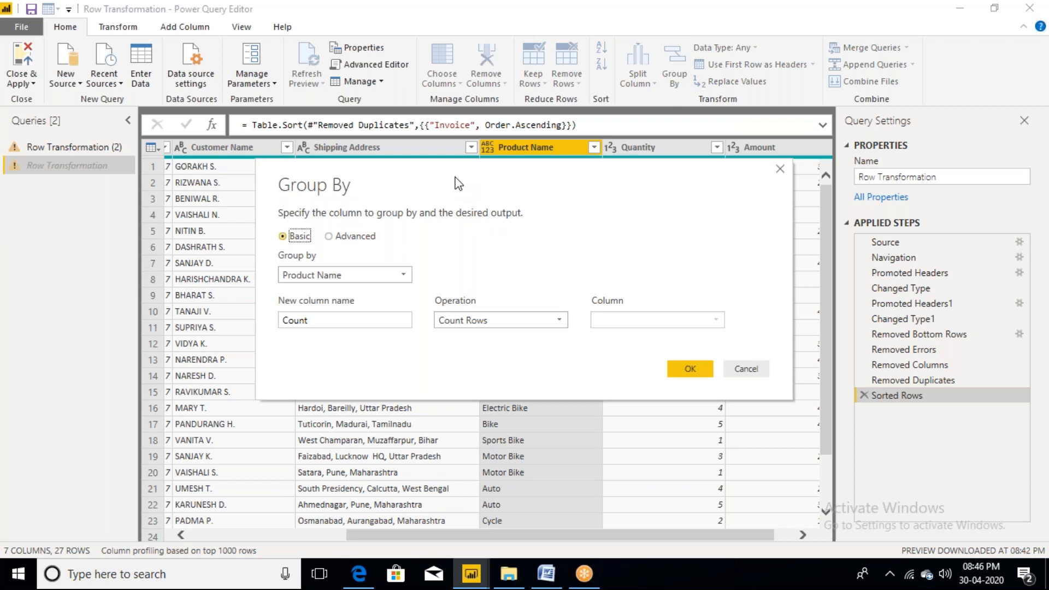
drag(455, 177, 495, 214)
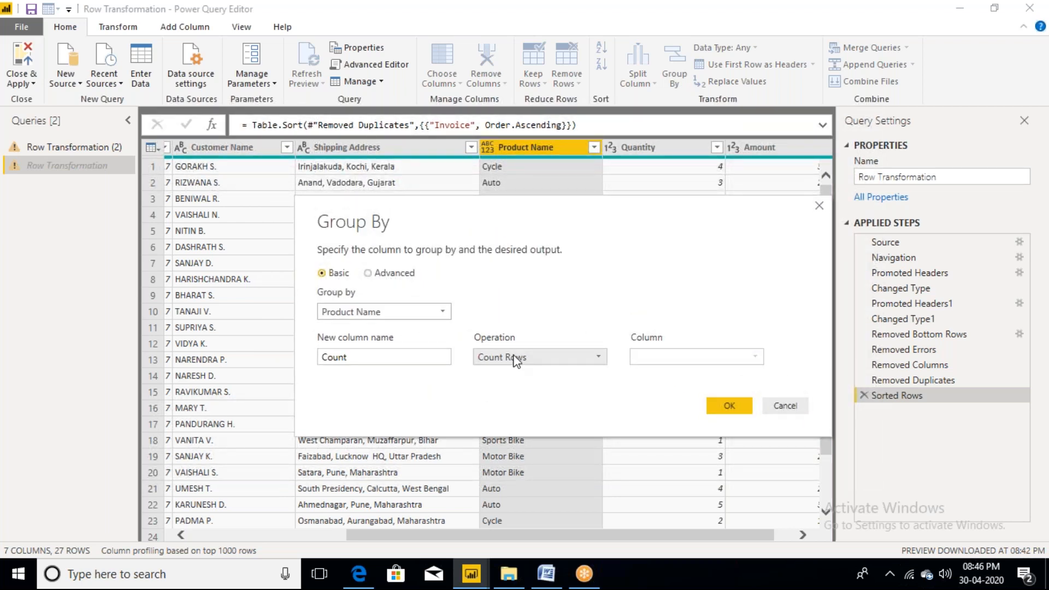
click(600, 360)
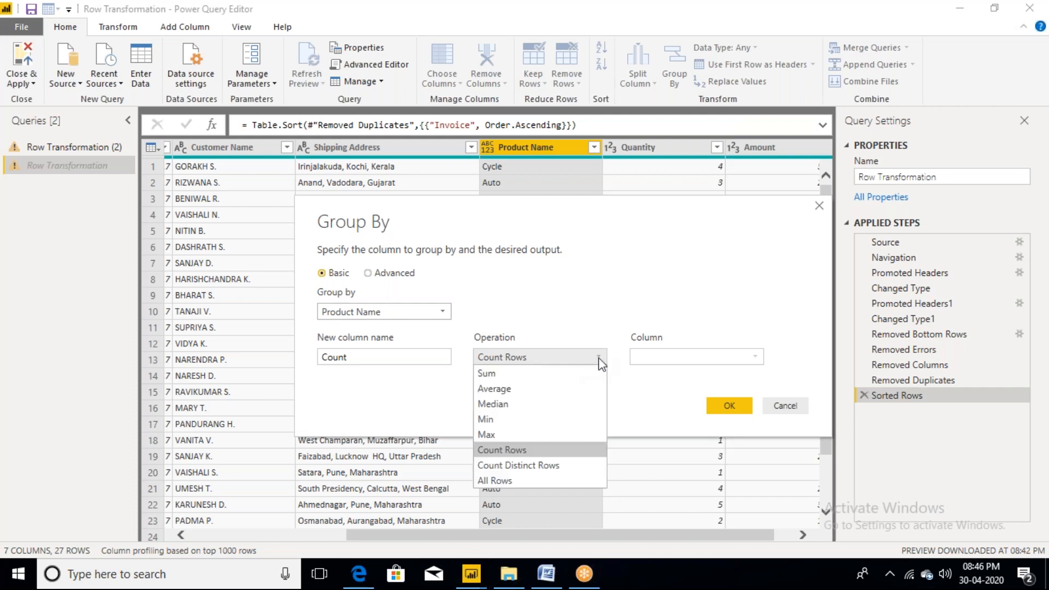
click(508, 378)
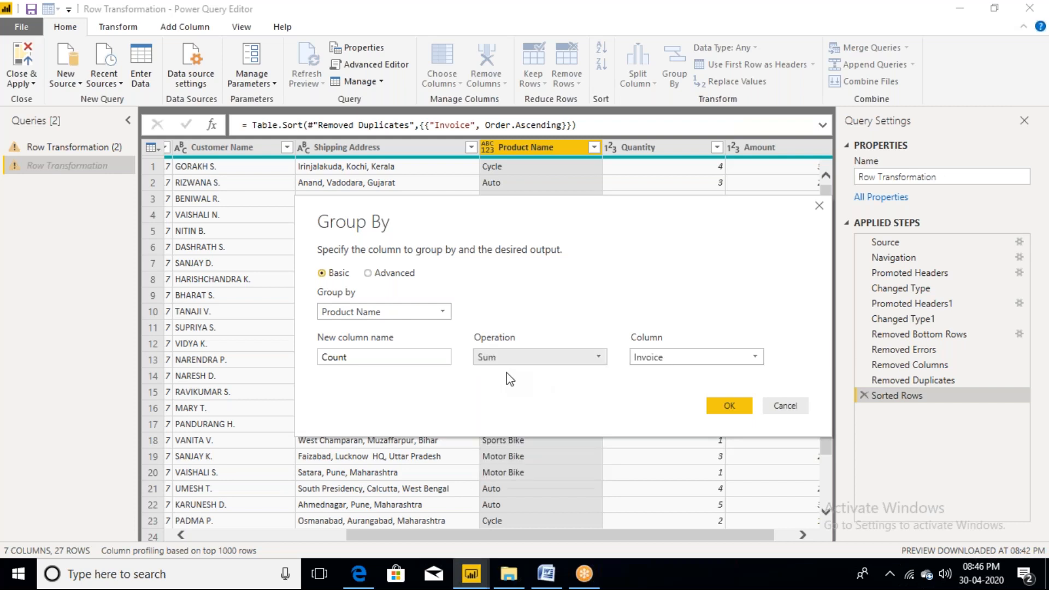
click(759, 357)
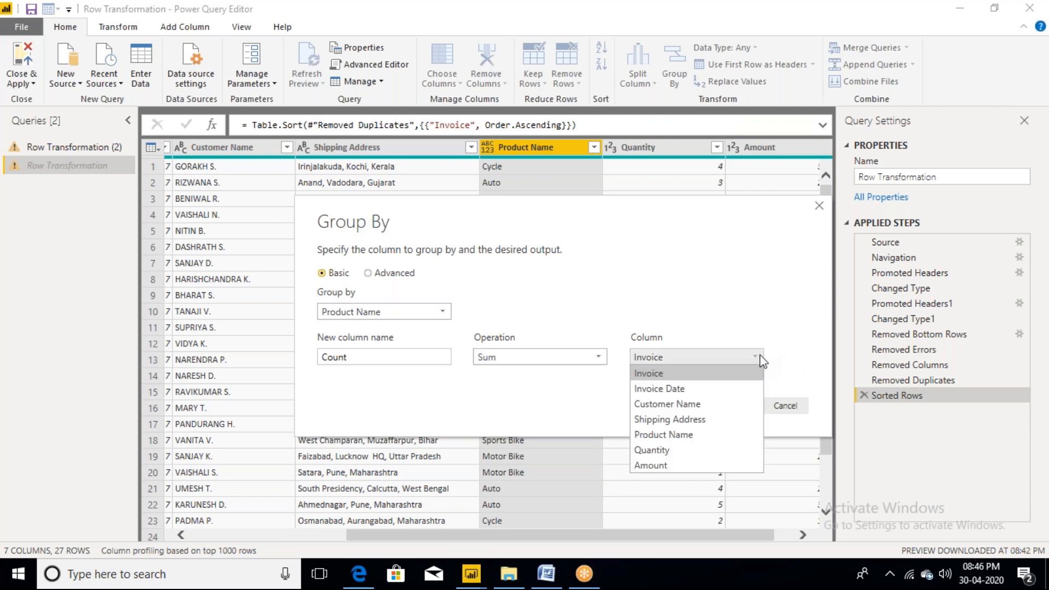
click(656, 466)
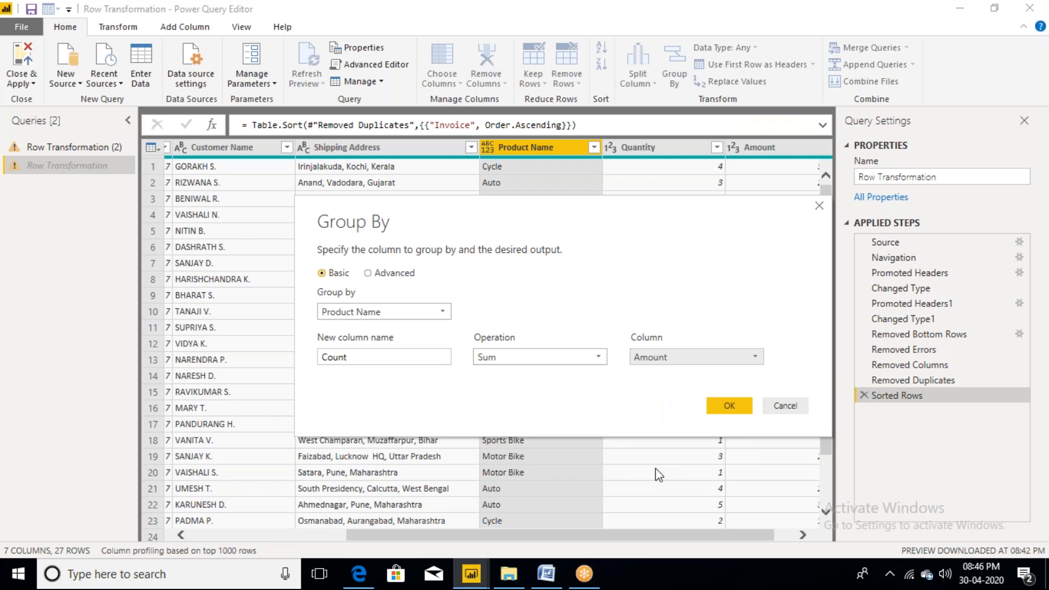
click(730, 406)
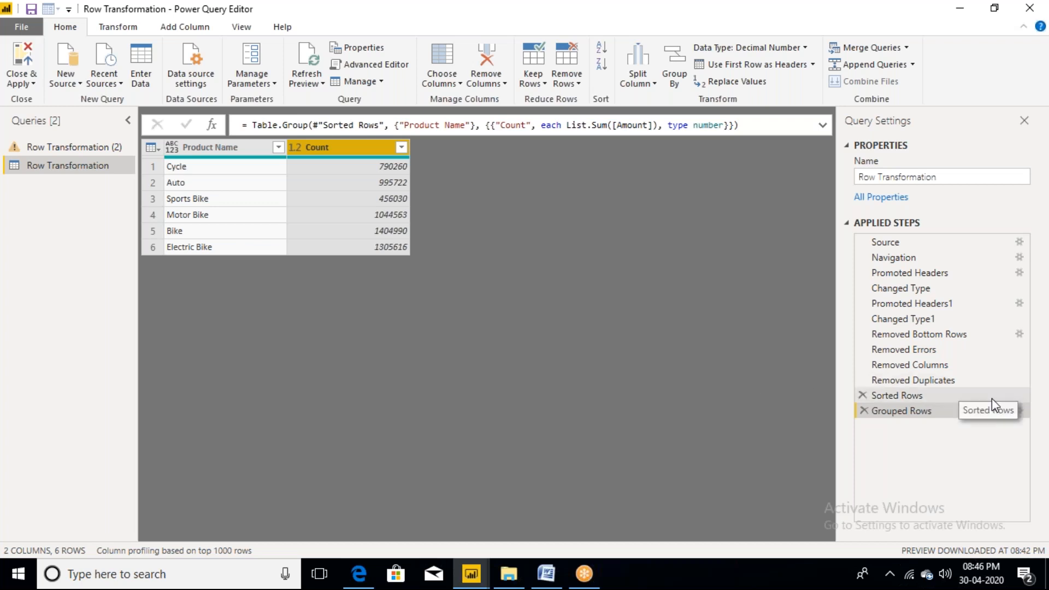
Edit the Grouped Rows step in Advanced mode and add a second aggregation that sums the Quantity column.
click(1019, 411)
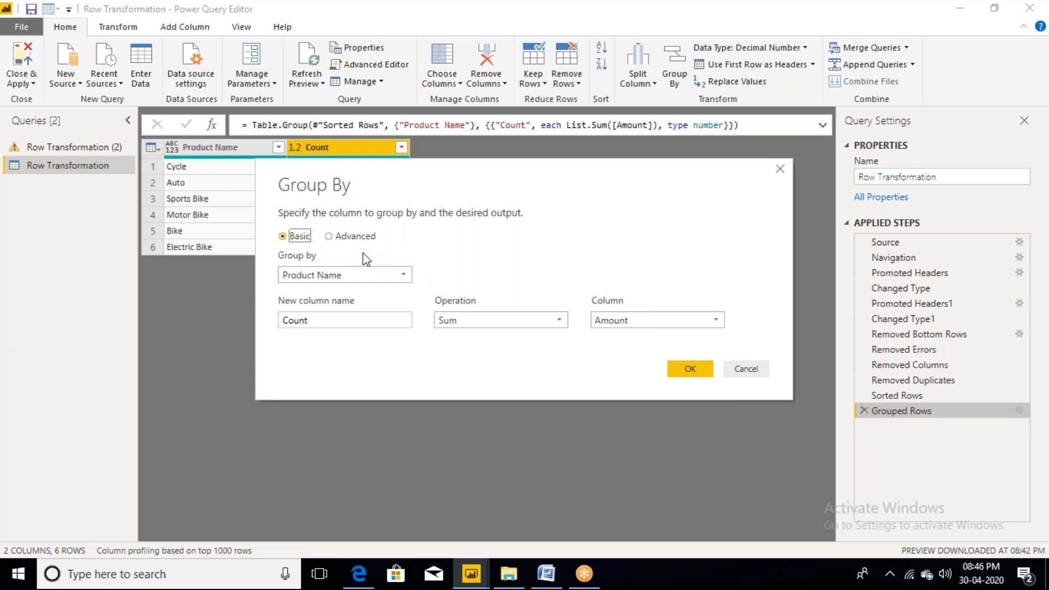
click(330, 237)
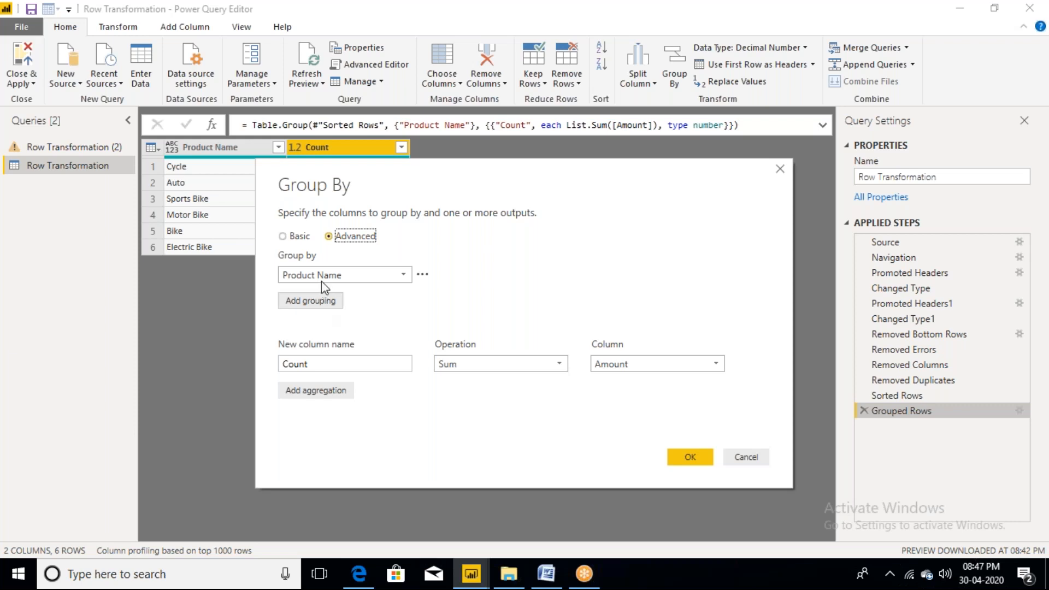
click(316, 391)
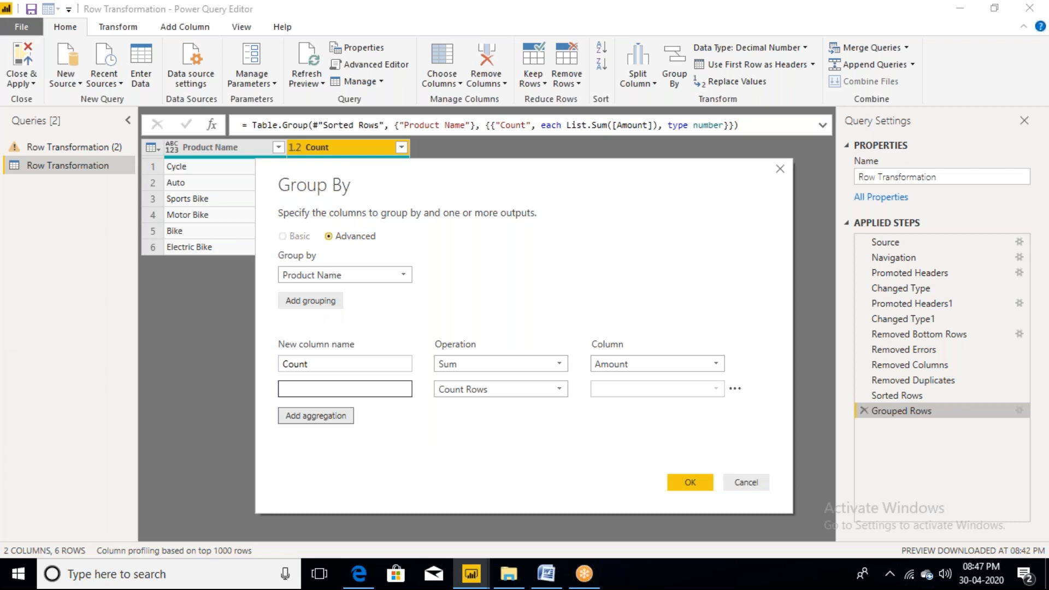
click(565, 396)
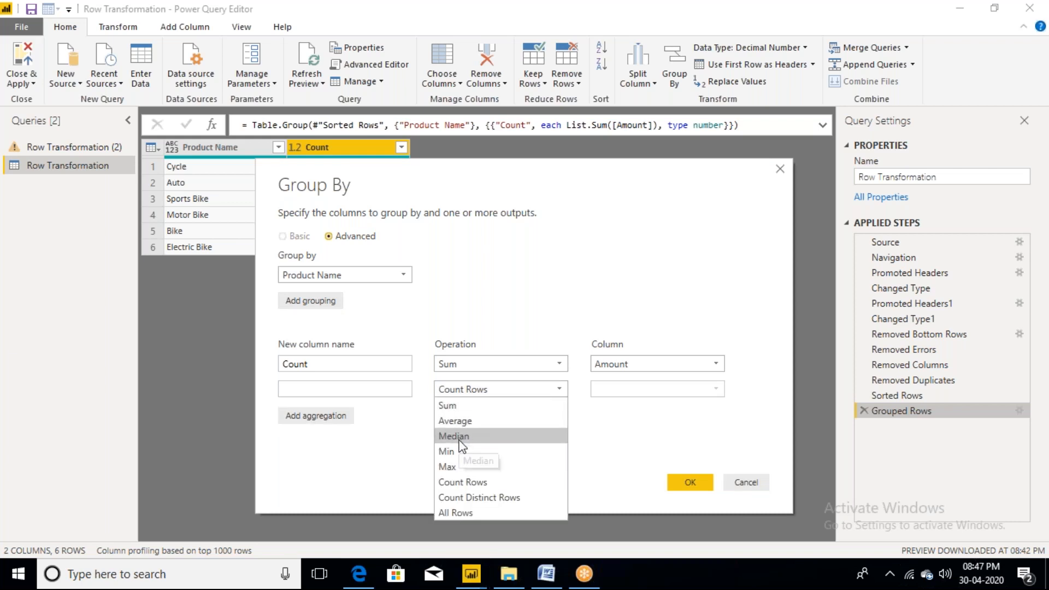
click(461, 405)
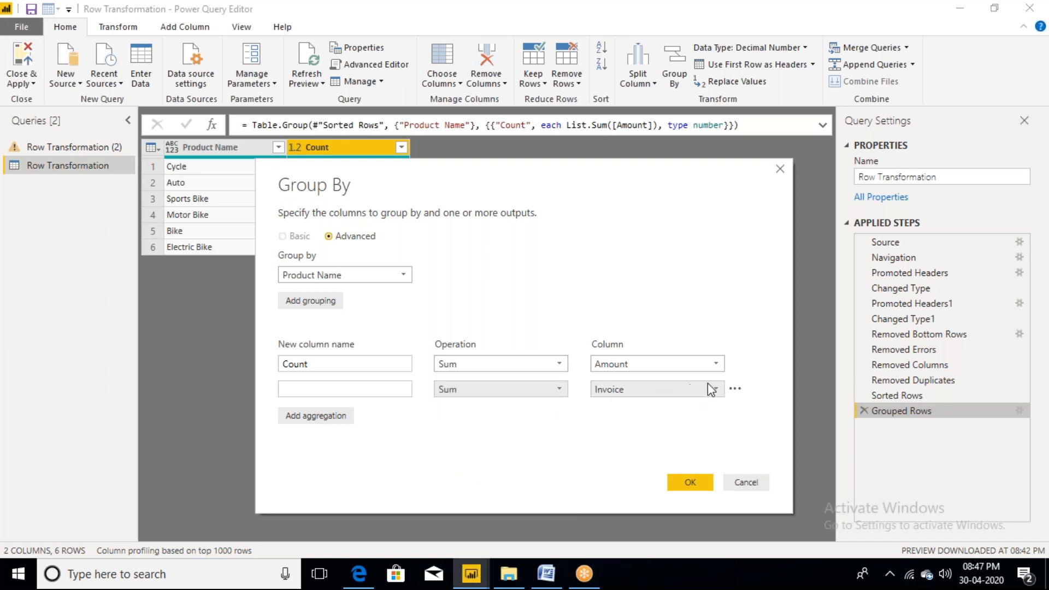
click(717, 389)
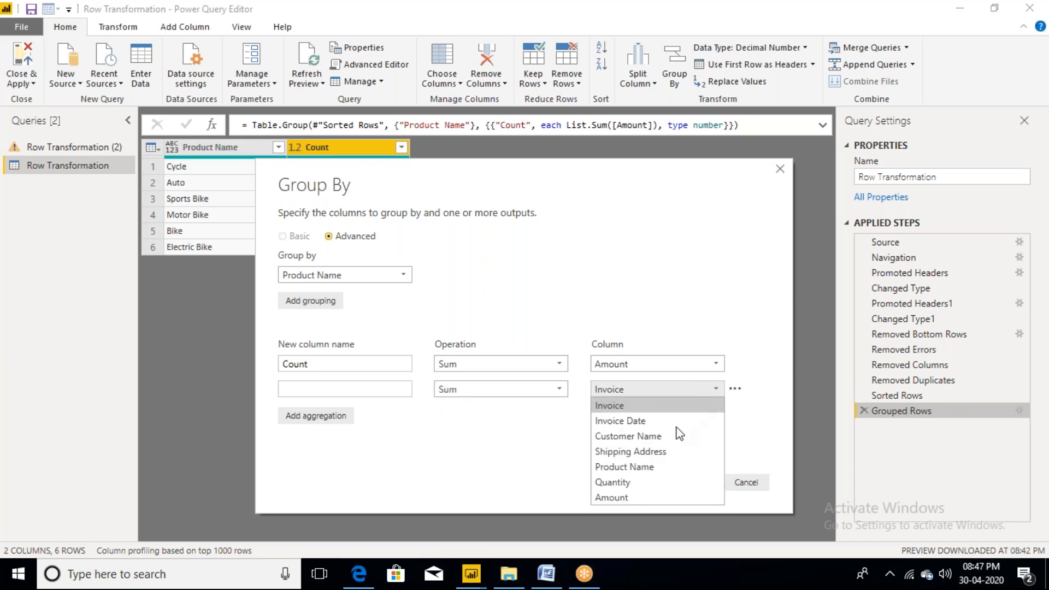
click(615, 482)
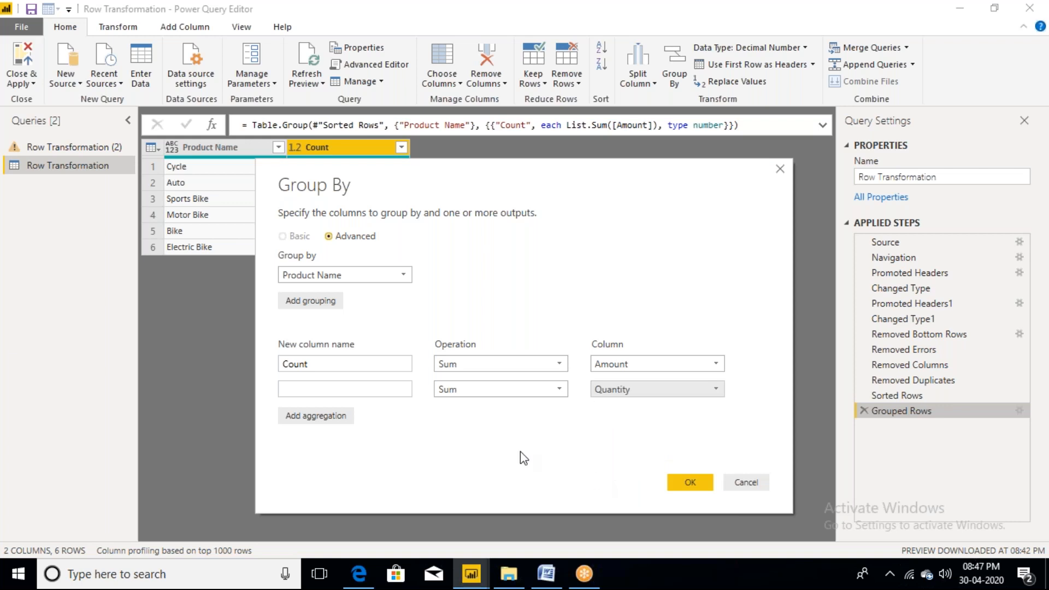
Name the output column of the Quantity aggregation NoOfQuantities.
click(356, 392)
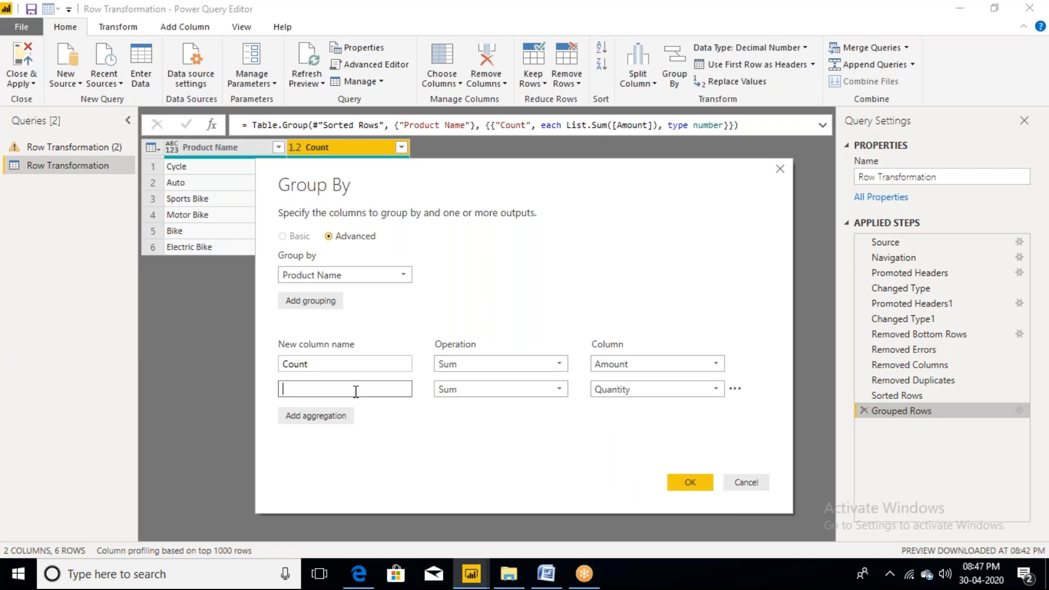
text(N)
key(BackSpace)
text(N)
key(BackSpace)
text(NoOfQuantities)
Rename the output column of the Amount aggregation to TotalAmount and apply the edited grouping.
click(331, 364)
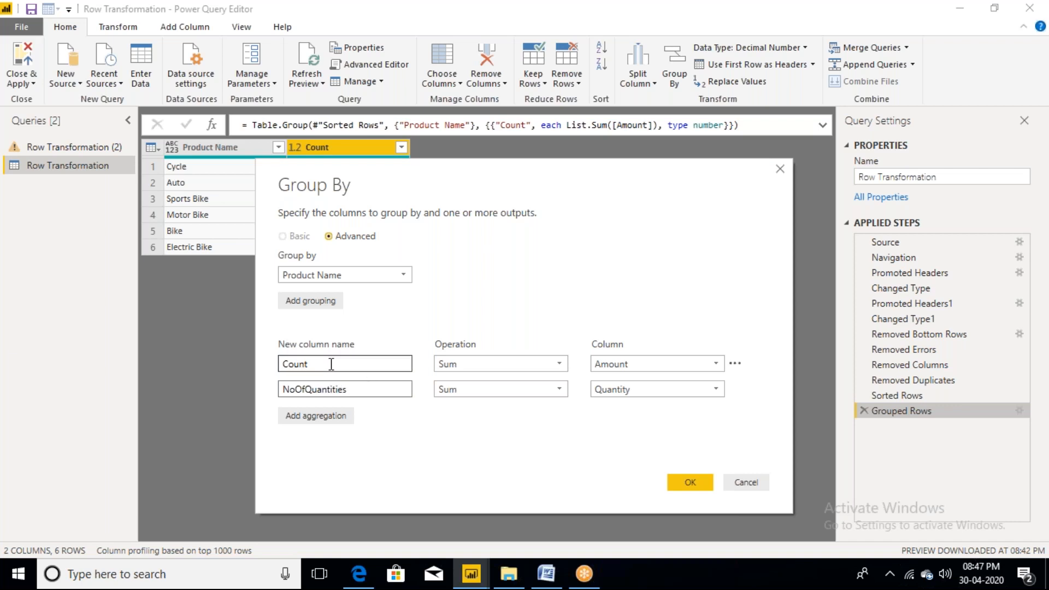
key(BackSpace)
key(BackSpace)
key(BackSpace)
key(BackSpace)
key(BackSpace)
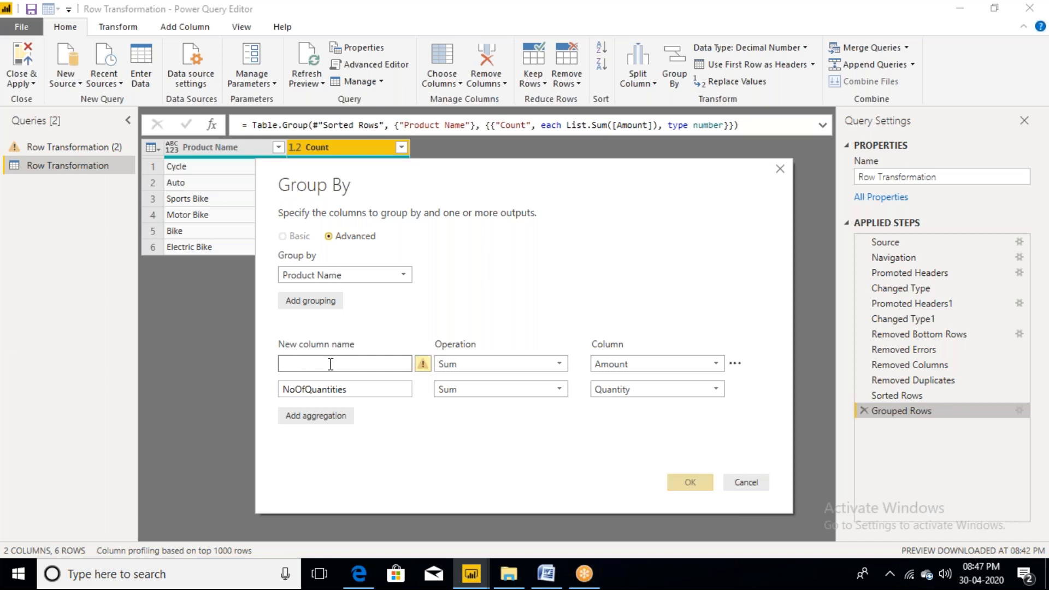
text(Total)
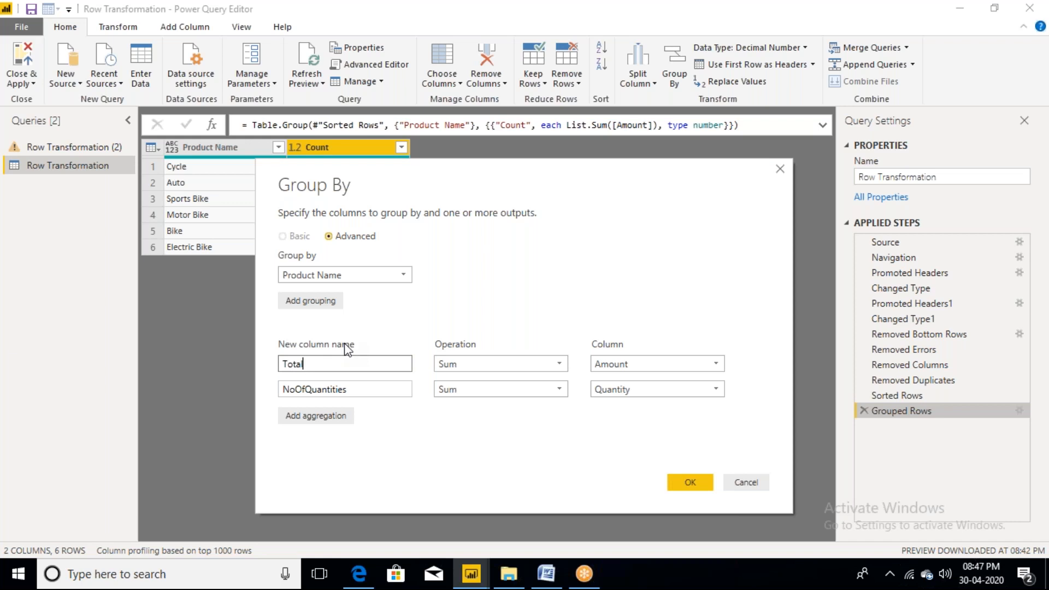
text(Amount)
click(689, 486)
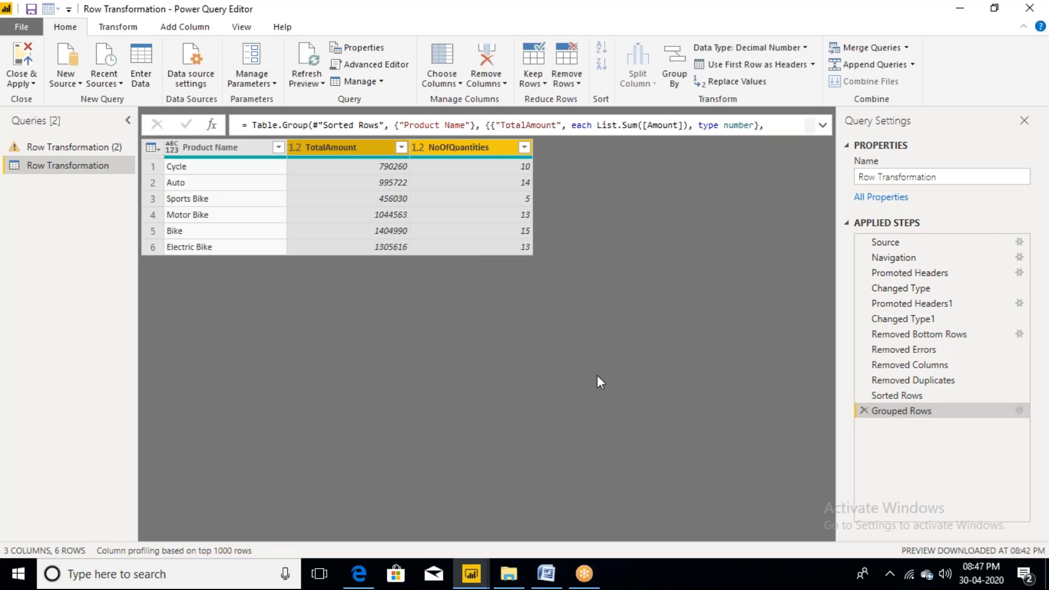
Check the Cycle row's grouped amount and quantity, and delete the Grouped Rows applied step.
click(215, 172)
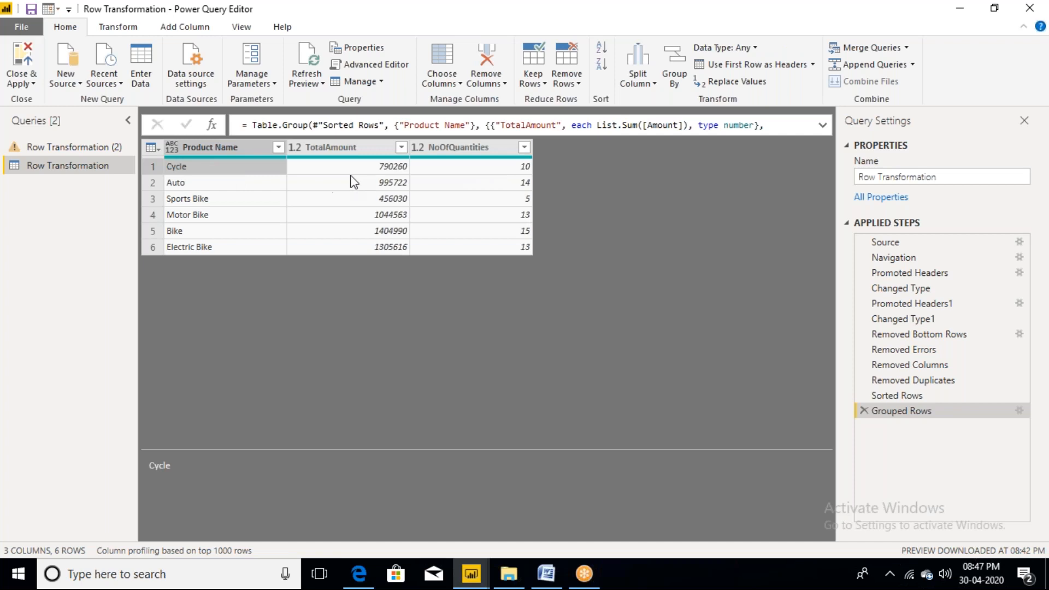
click(376, 176)
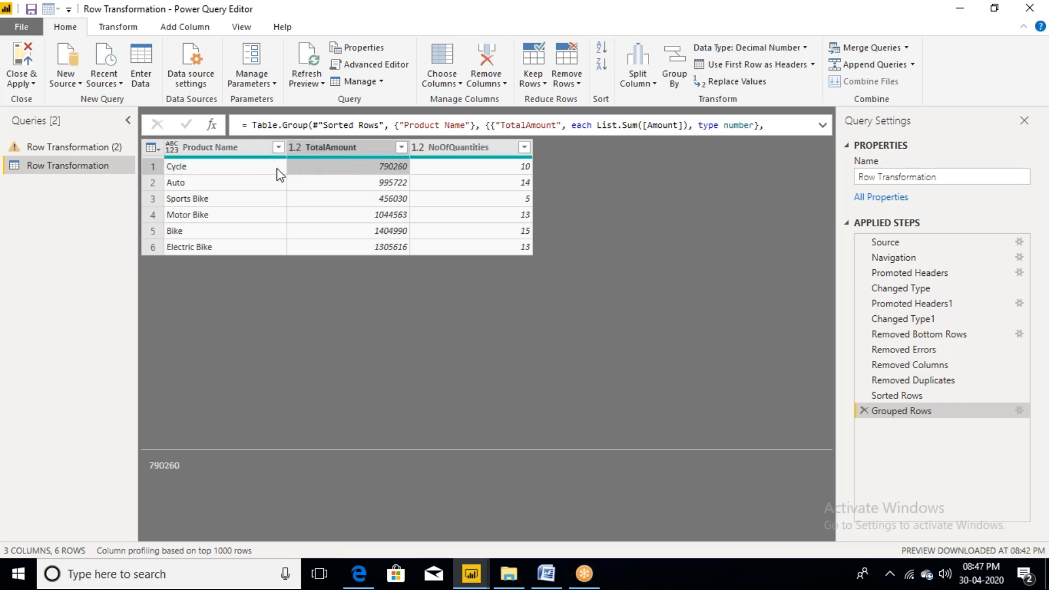
click(246, 170)
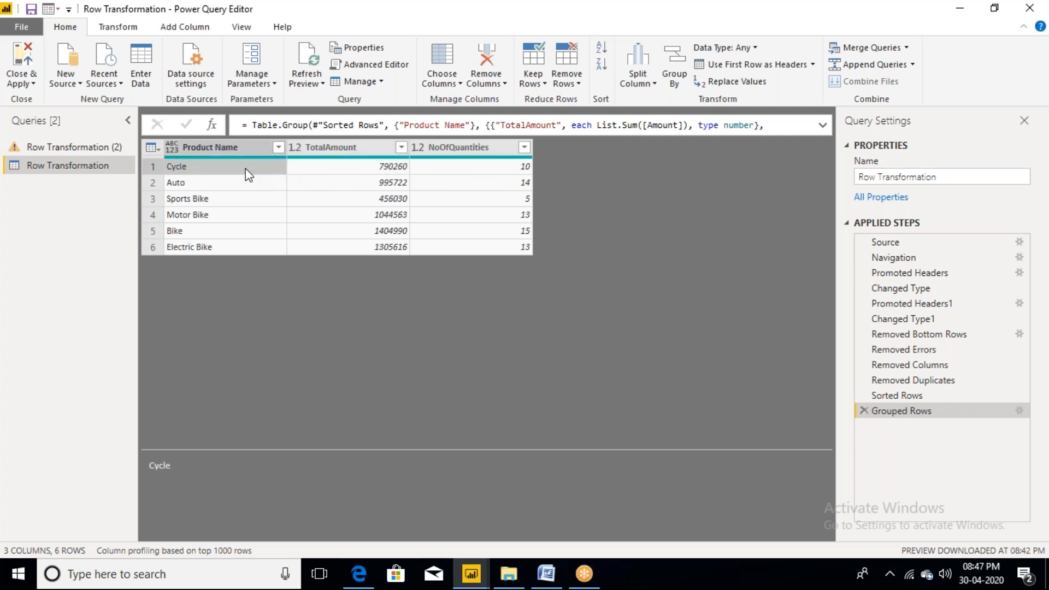
click(502, 172)
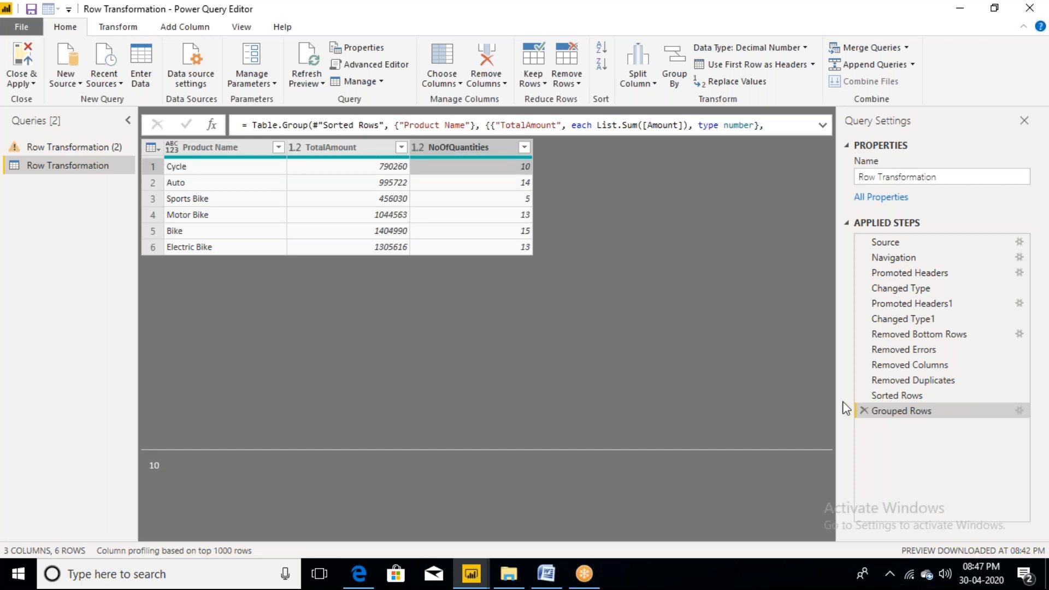
click(864, 411)
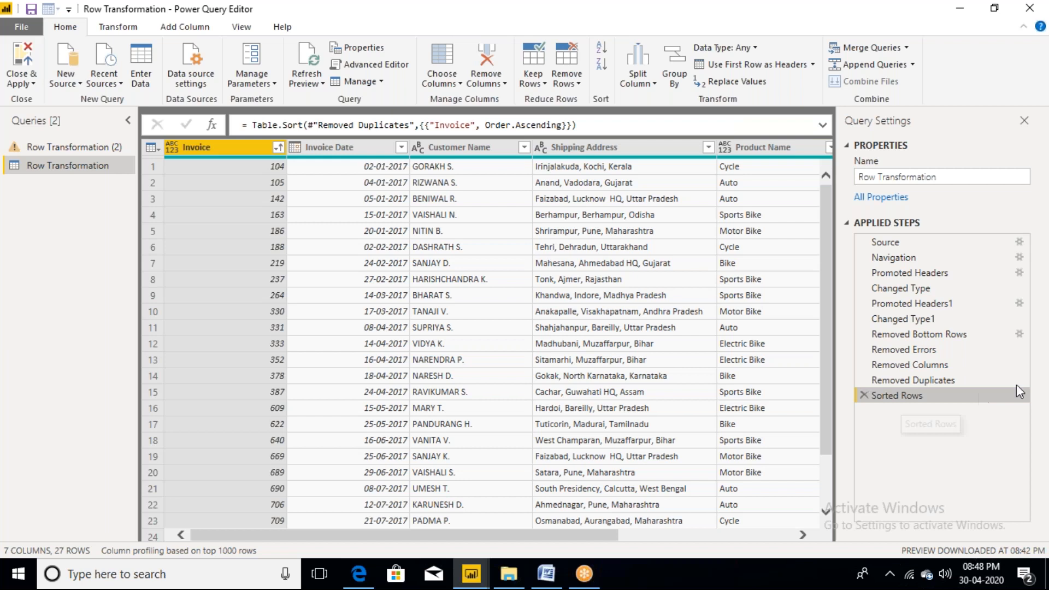
Filter the Shipping Address column with a text filter that keeps rows containing Kerala.
click(709, 147)
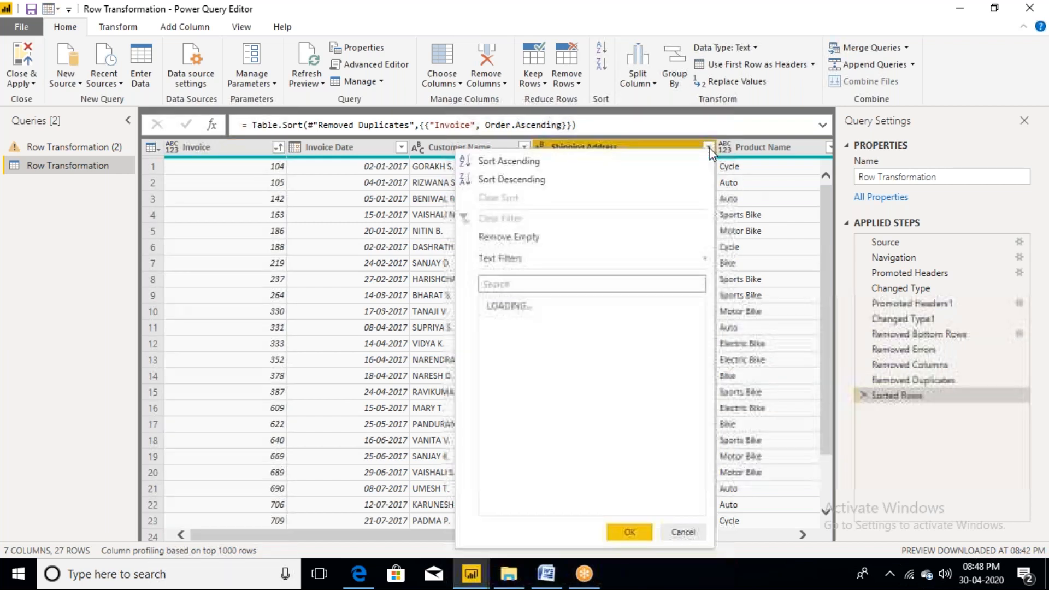
mouse_move(518, 262)
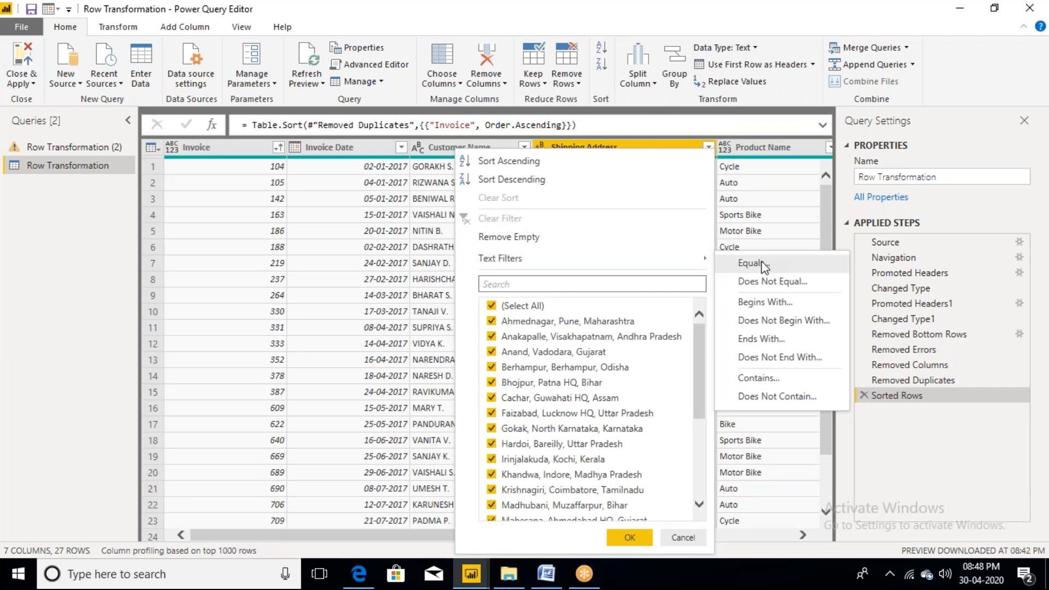
click(759, 378)
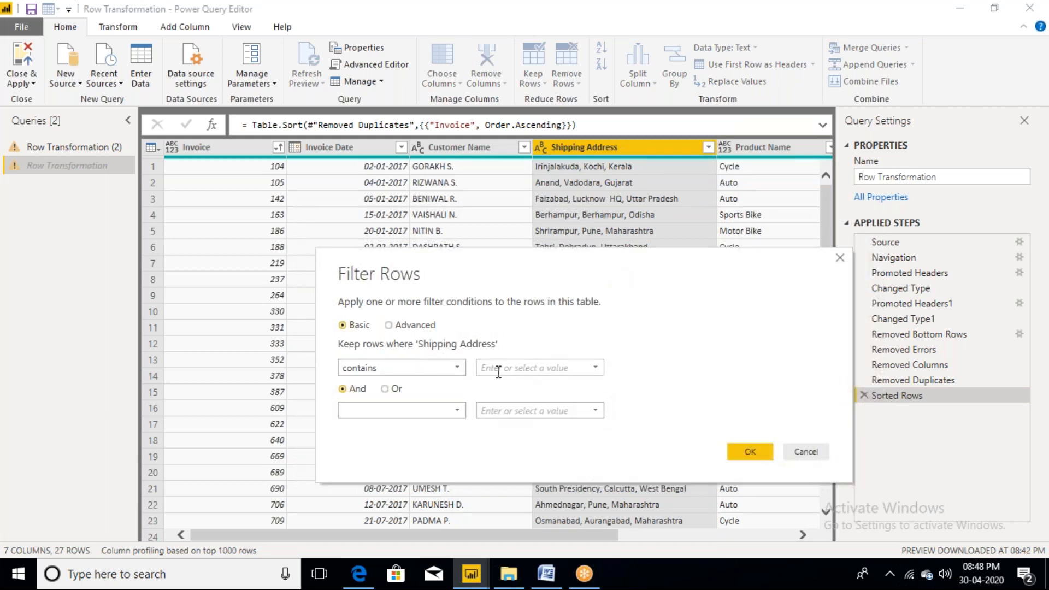
click(498, 371)
text(k)
key(BackSpace)
text(Kerala)
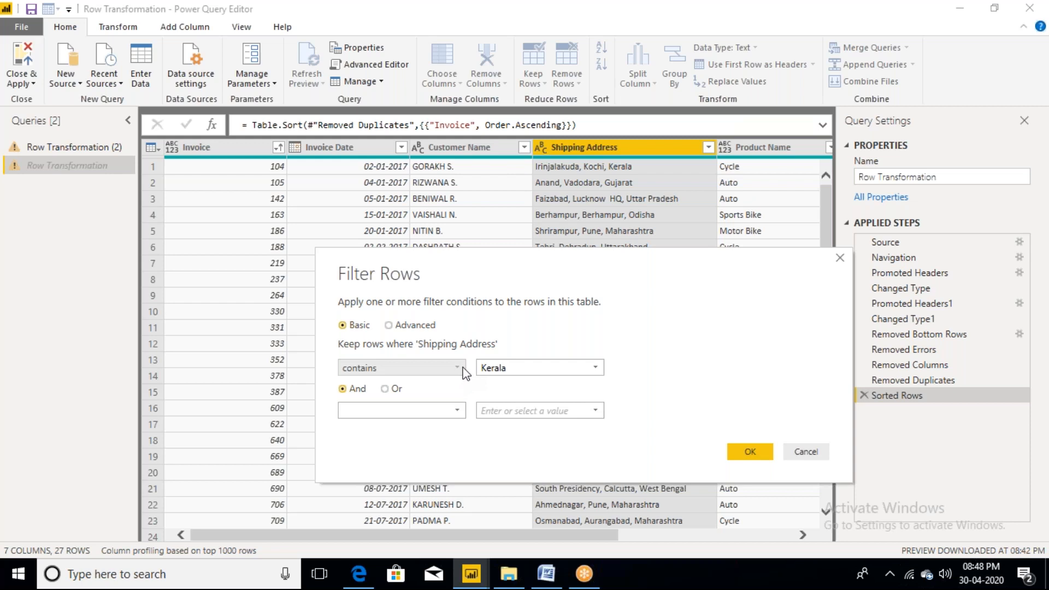
click(758, 453)
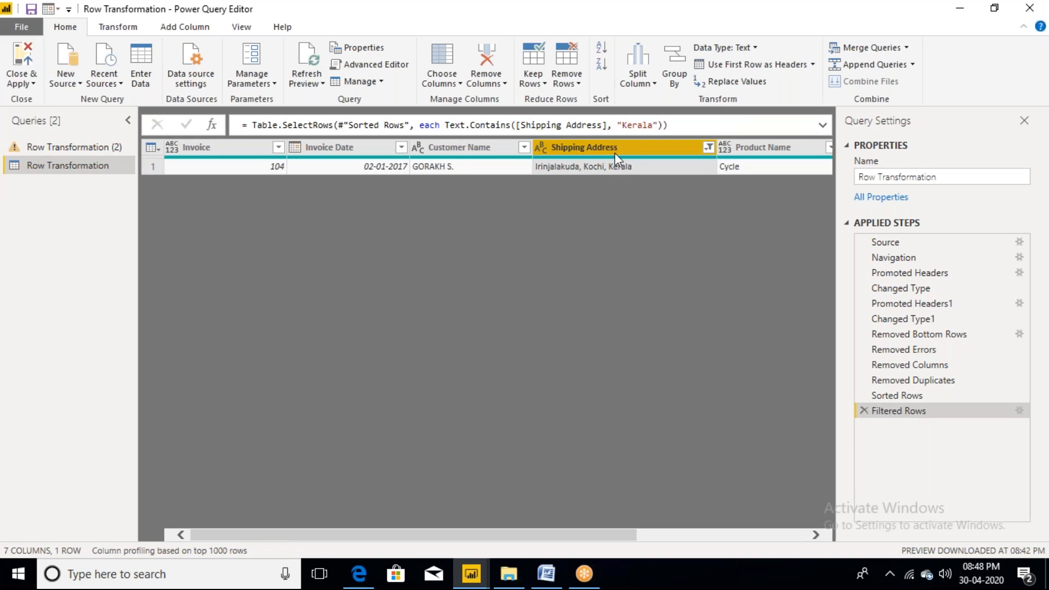
Try adding an Or condition to Filtered Rows for addresses containing "Ahmednagar, Pune, Maharashtra", and delete that applied step.
click(1022, 412)
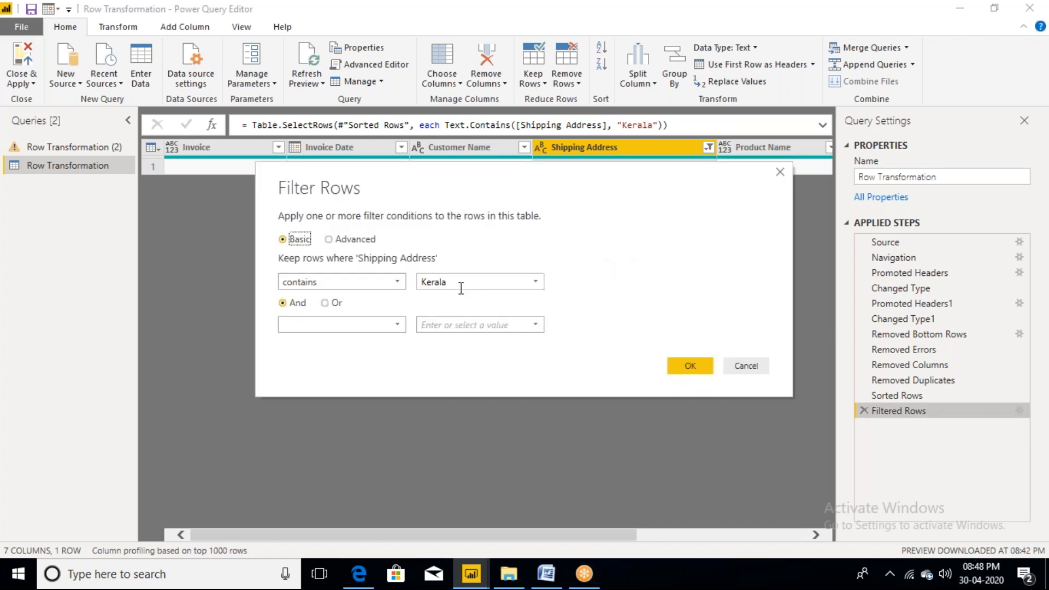
click(327, 303)
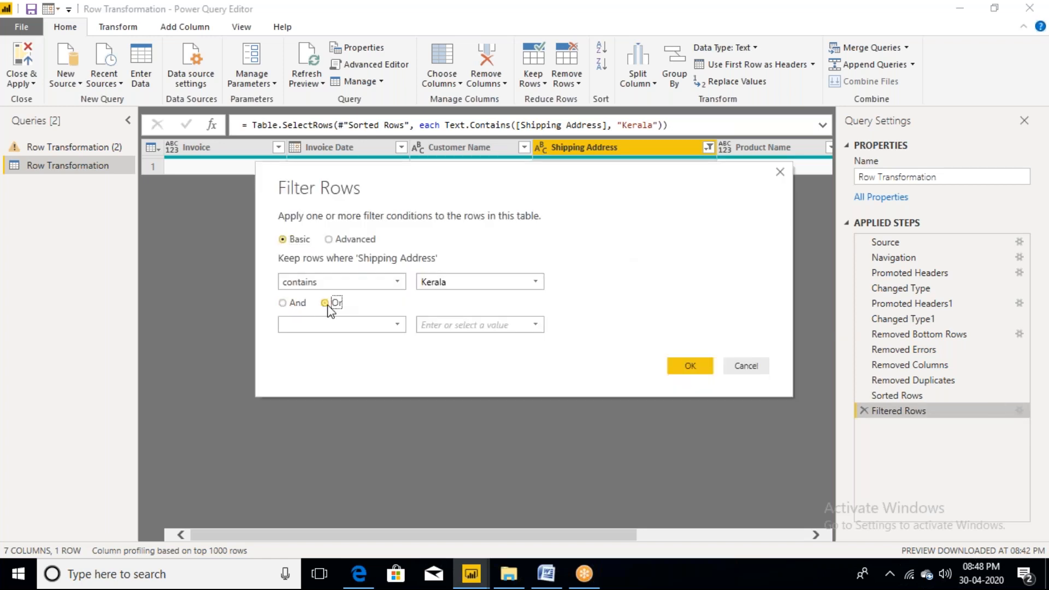
click(397, 327)
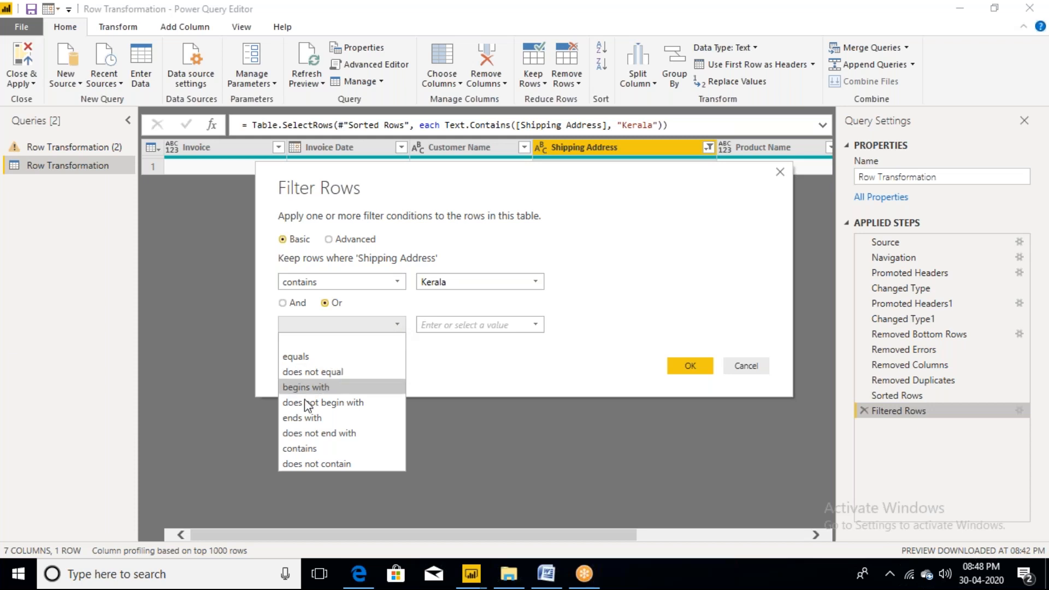
click(314, 449)
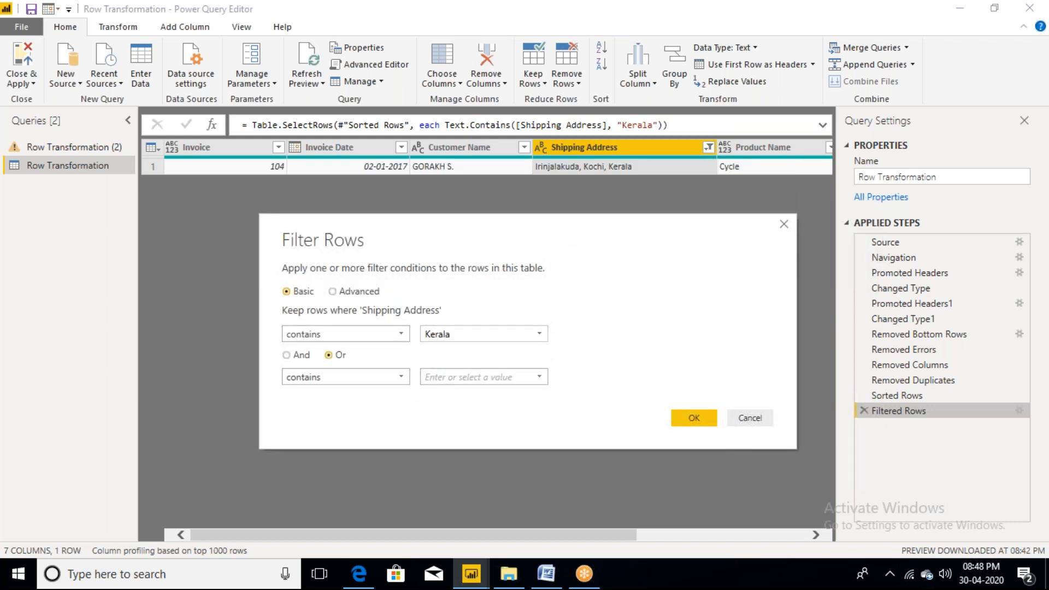
click(464, 382)
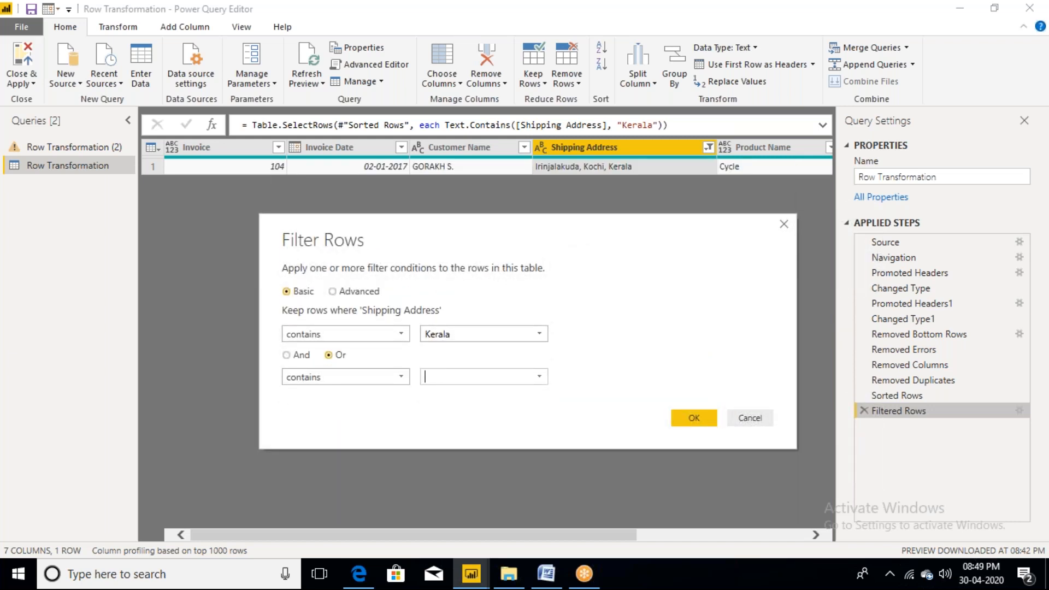
text(Kochi)
key(Down)
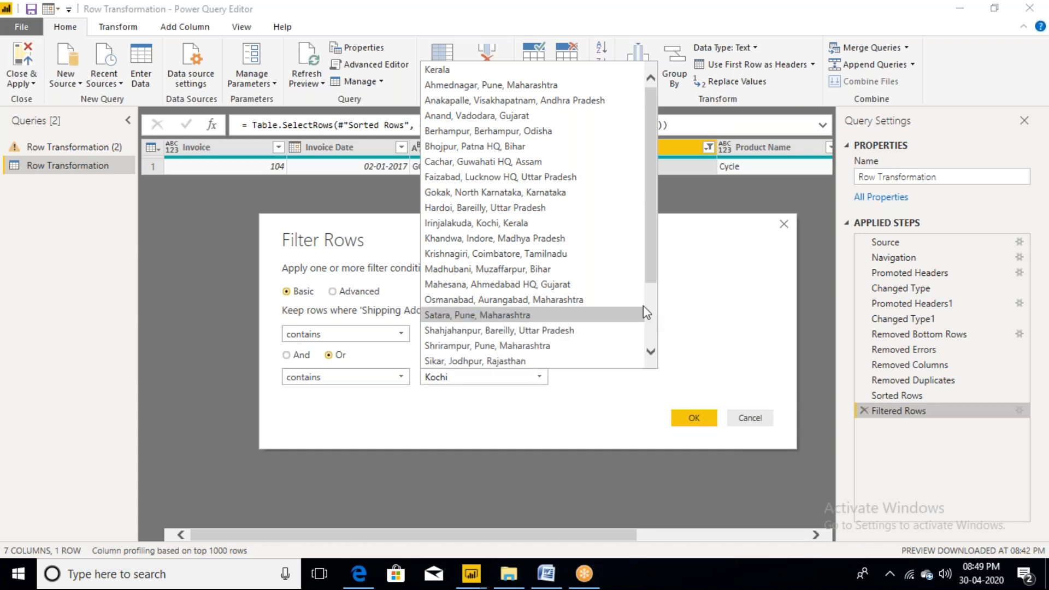
drag(655, 273, 653, 241)
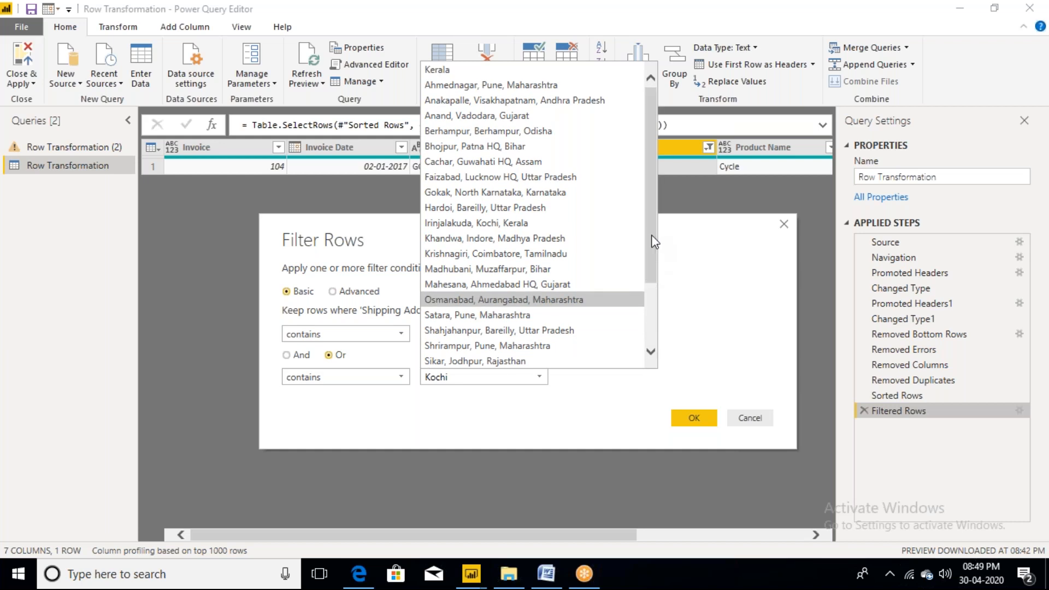
click(484, 84)
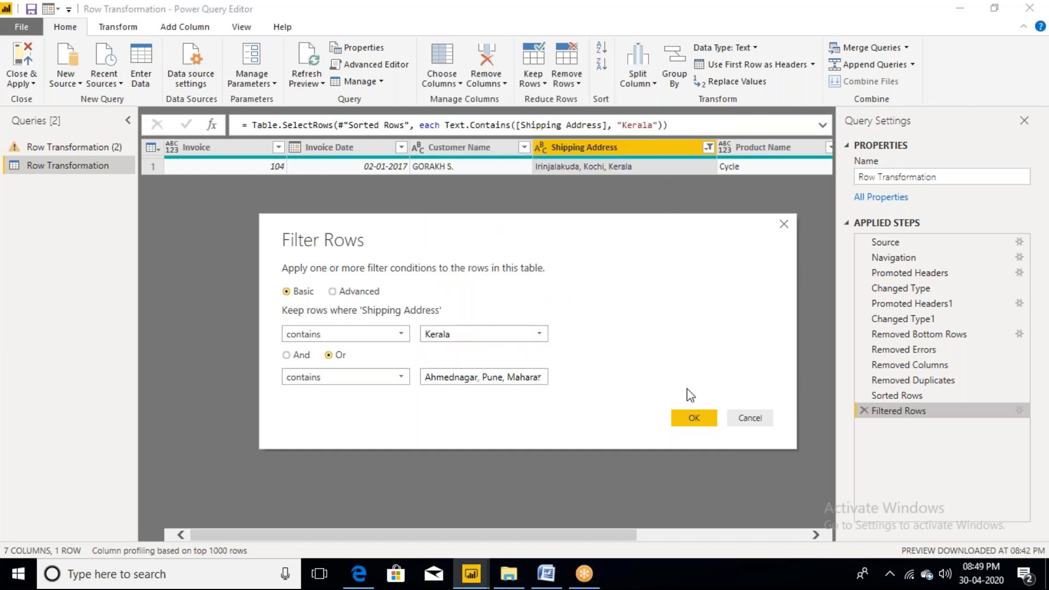
click(697, 422)
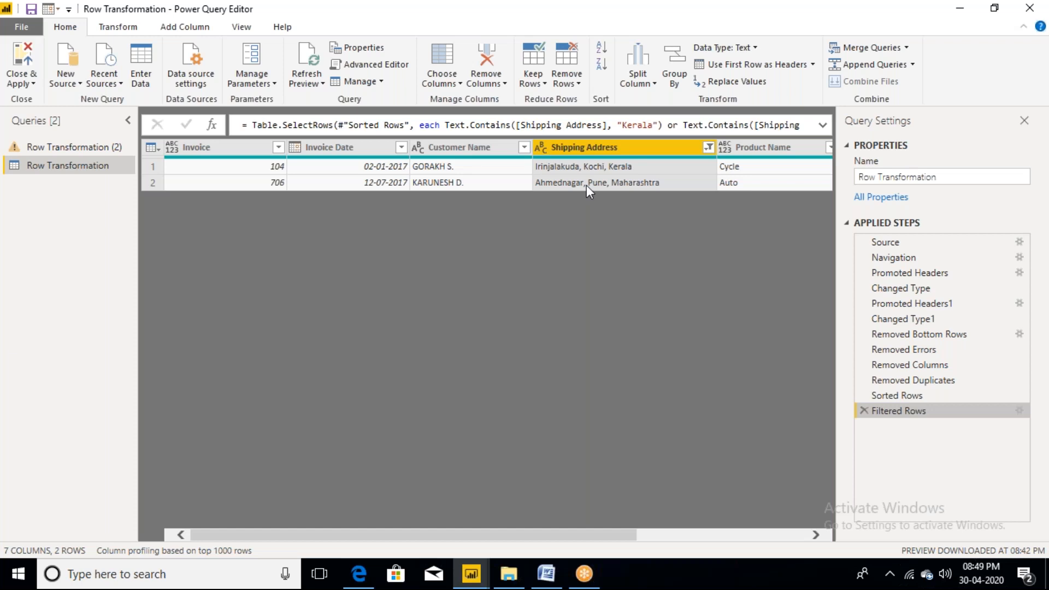
click(864, 411)
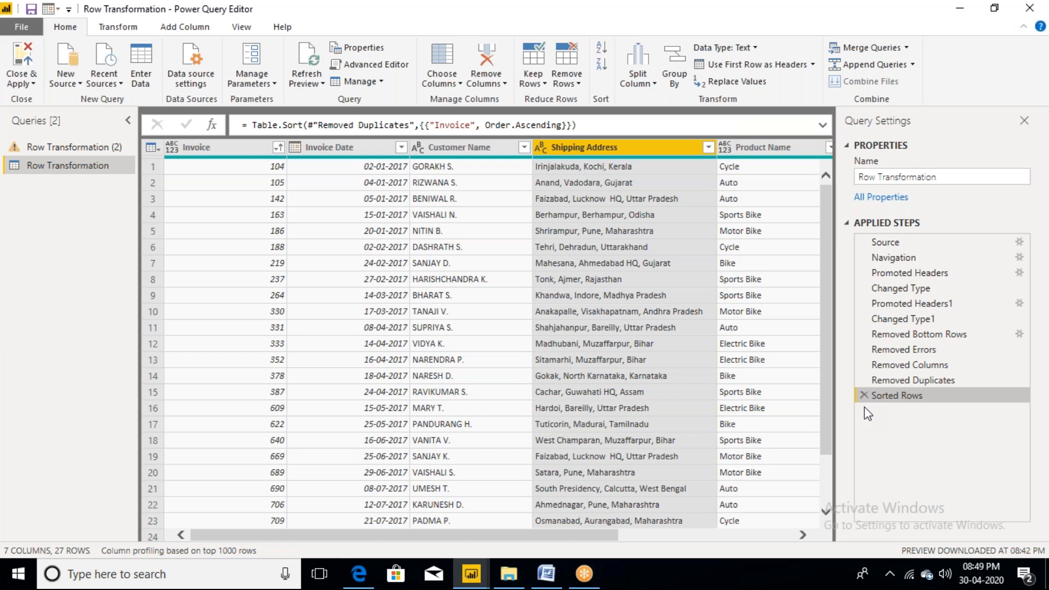
Transform the text in the Customer Name column to lowercase.
click(433, 146)
right_click(432, 147)
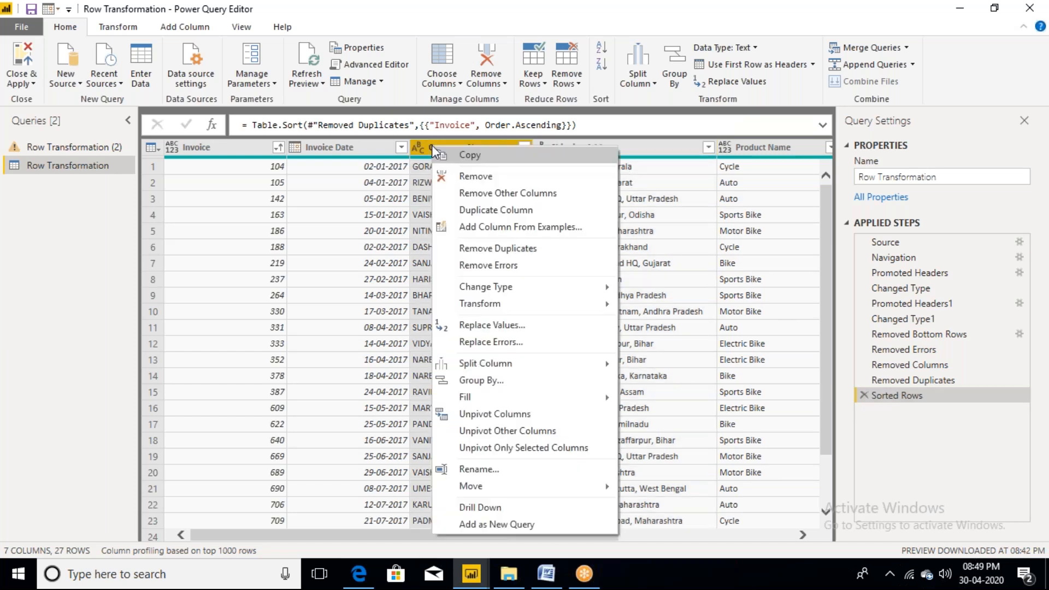
mouse_move(523, 371)
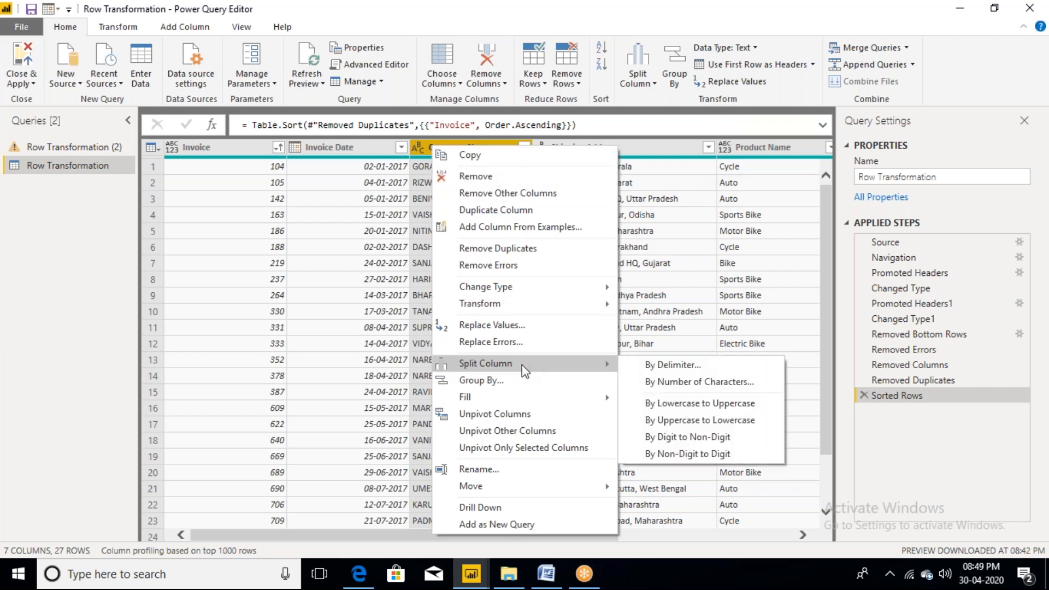
mouse_move(517, 307)
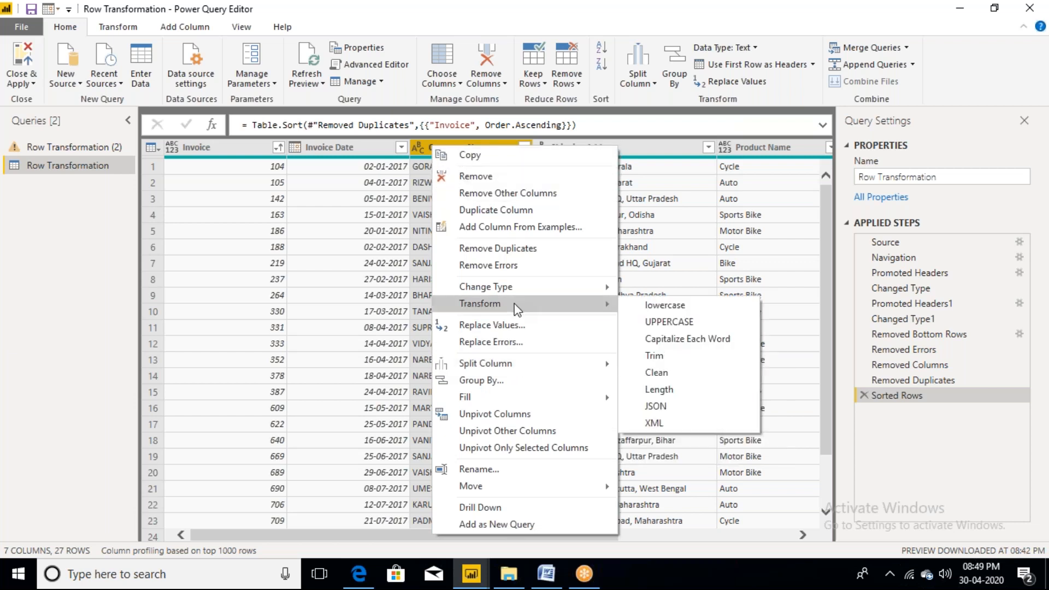
click(671, 306)
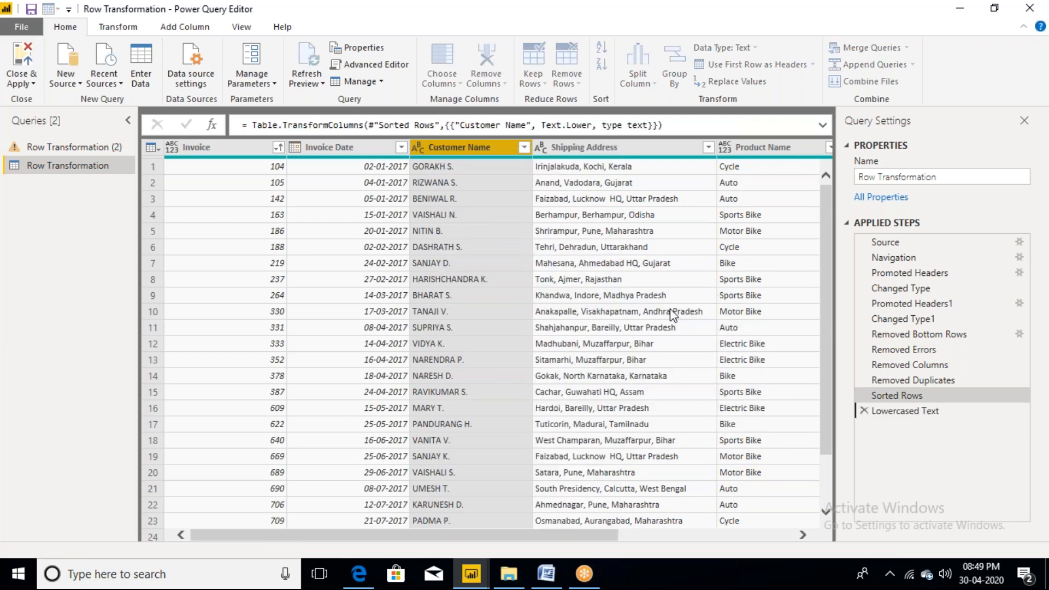
Transform the text in the Customer Name column to UPPERCASE.
right_click(461, 146)
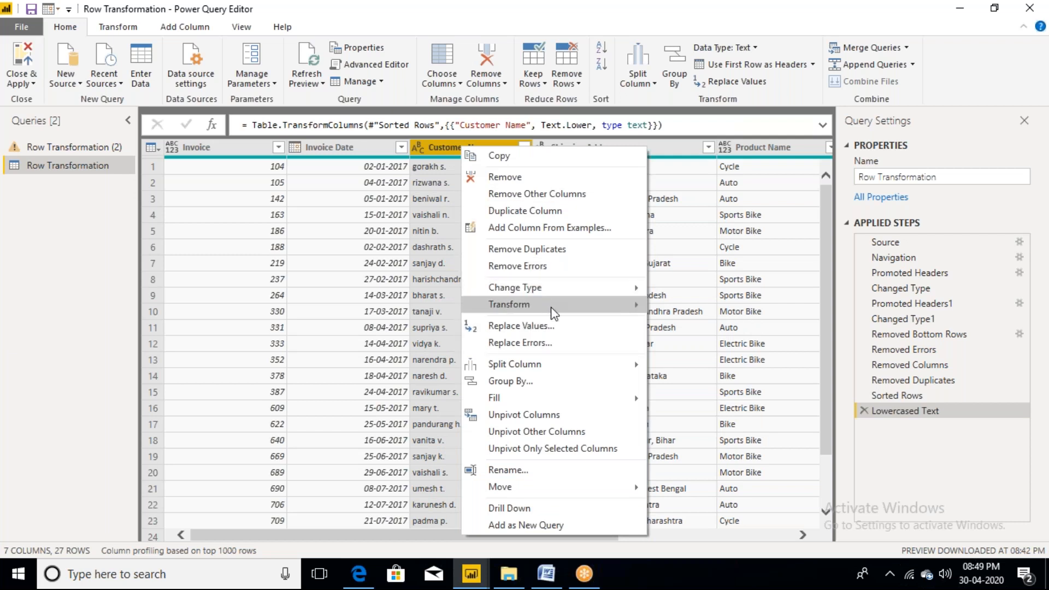
mouse_move(553, 310)
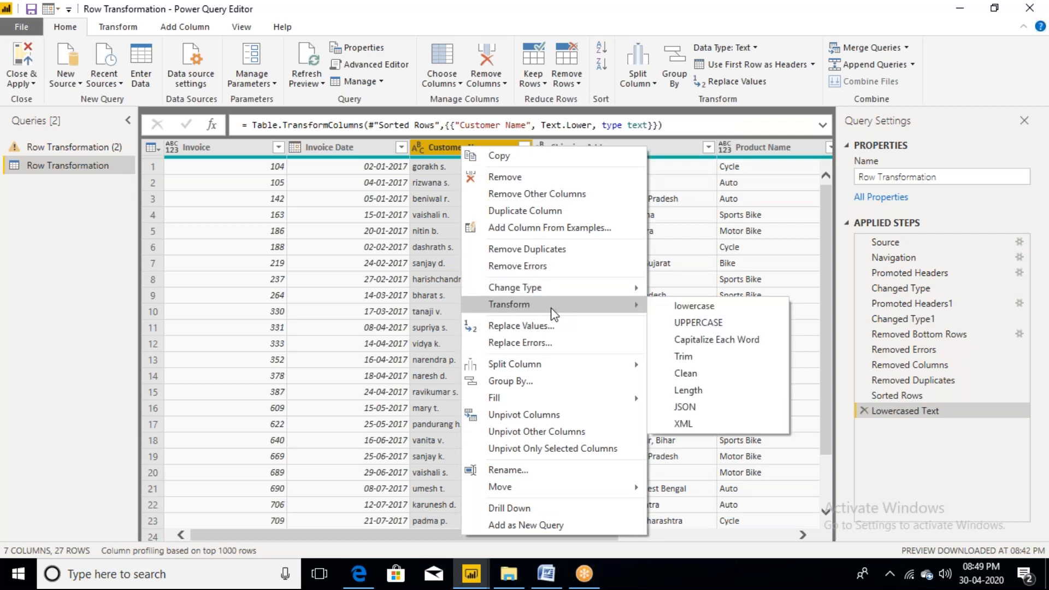
click(698, 323)
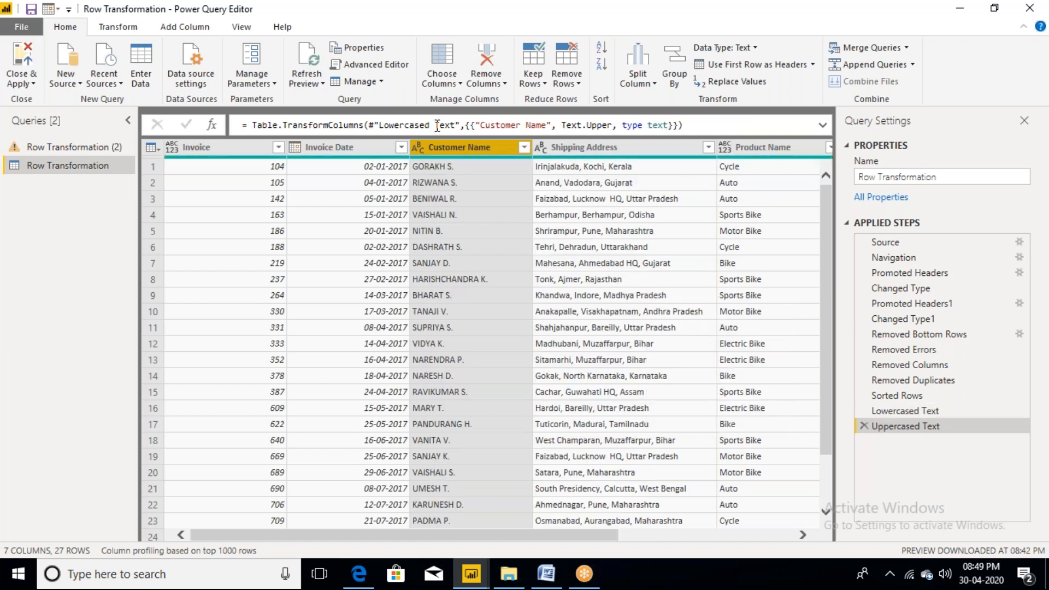
Apply the Trim transformation to the text in the Customer Name column.
right_click(448, 145)
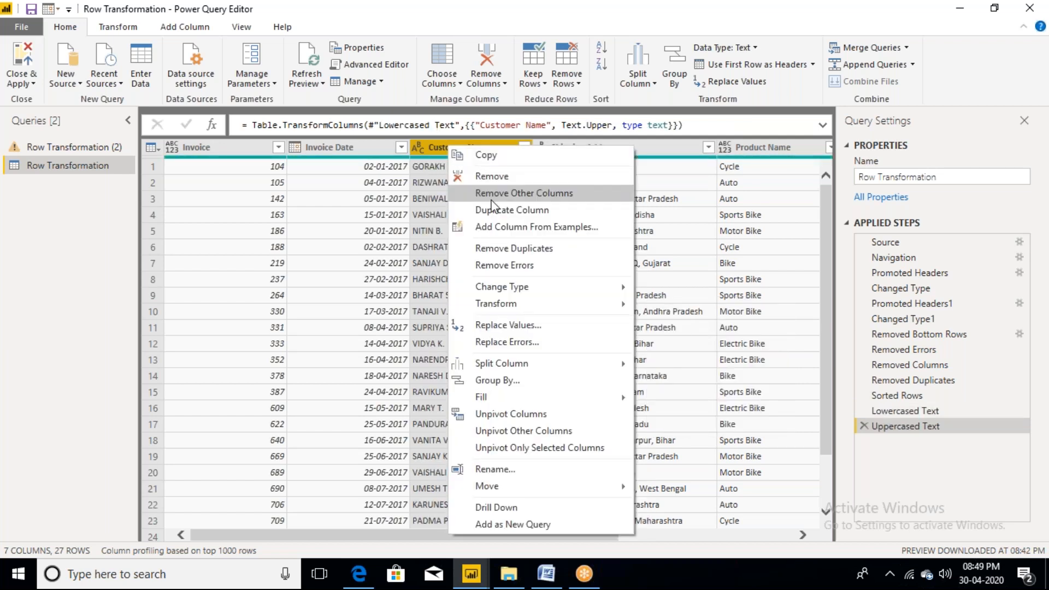
mouse_move(523, 312)
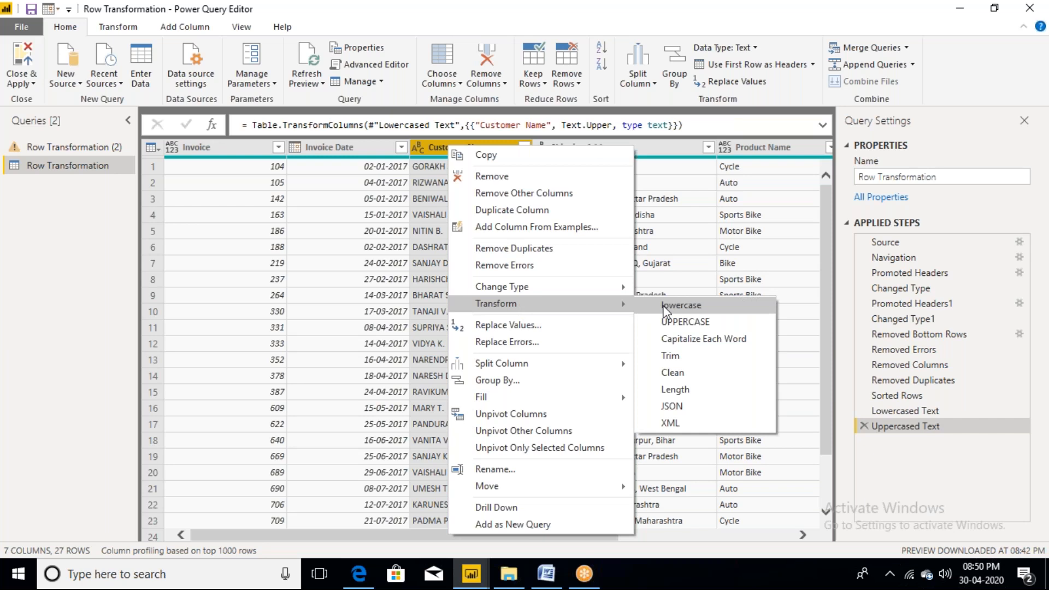
click(671, 356)
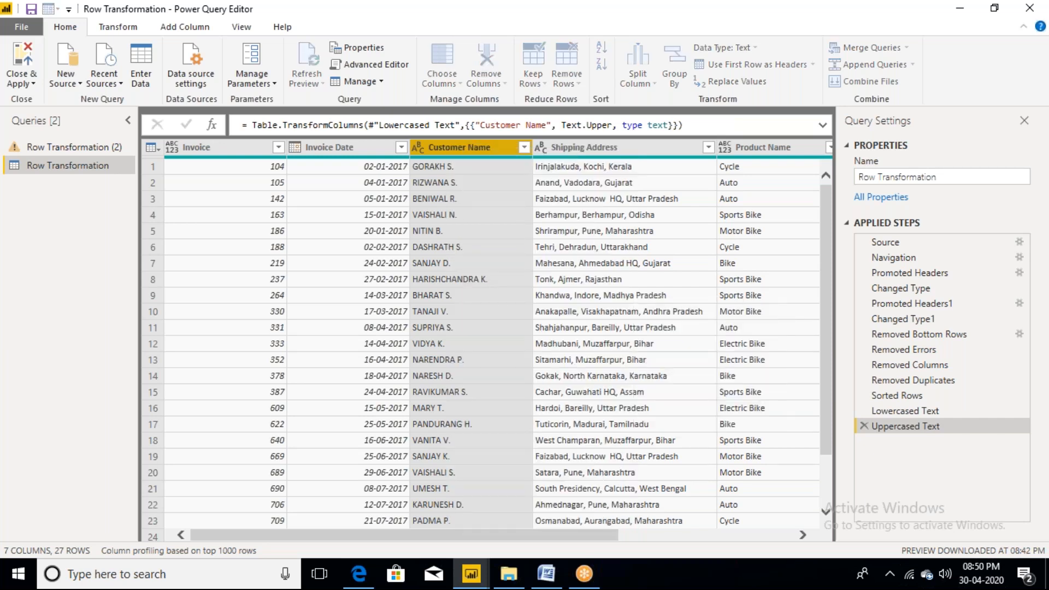
Try the Length transformation on the Customer Name column, and delete the resulting applied step.
right_click(468, 157)
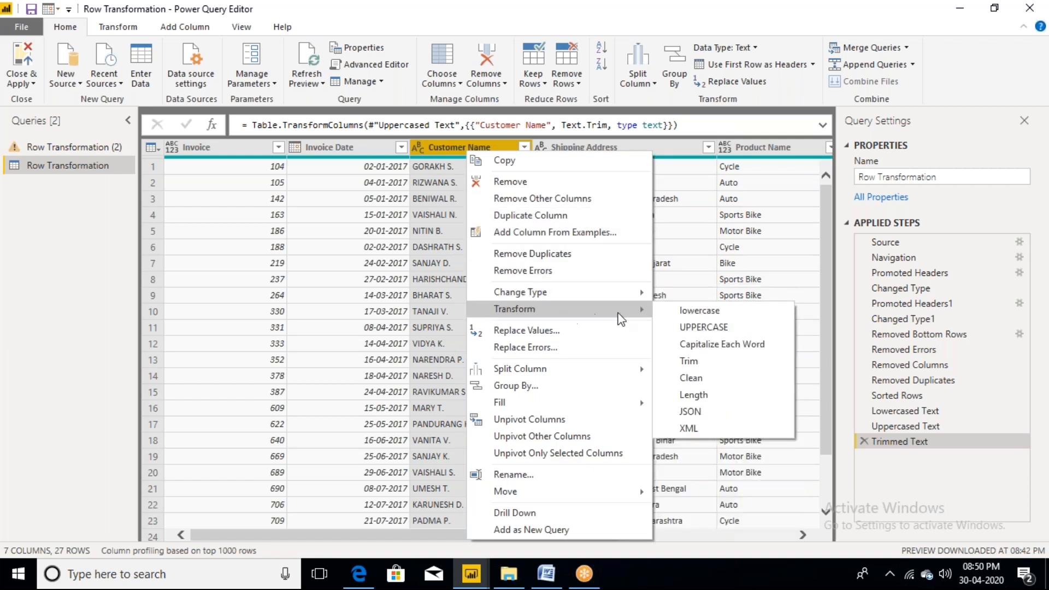
click(694, 396)
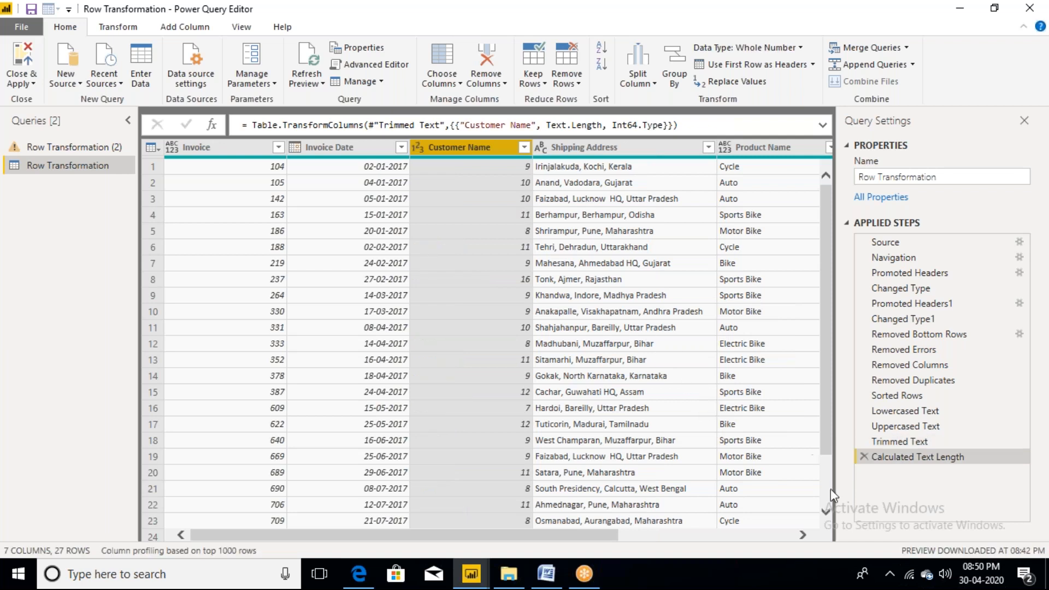
click(864, 457)
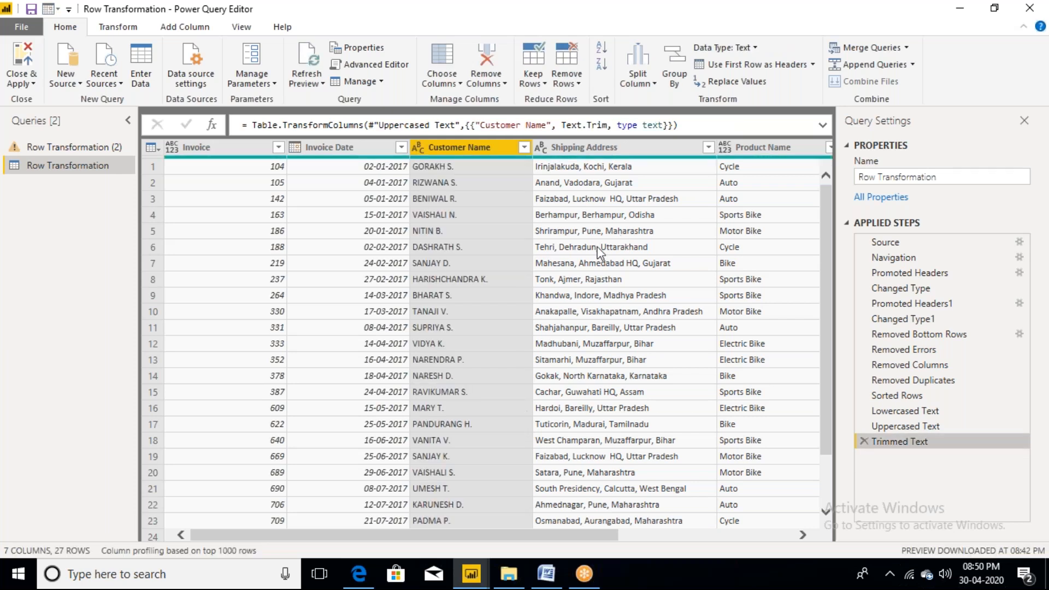
Transform the Customer Name column so that each word is capitalized.
right_click(441, 150)
mouse_move(514, 309)
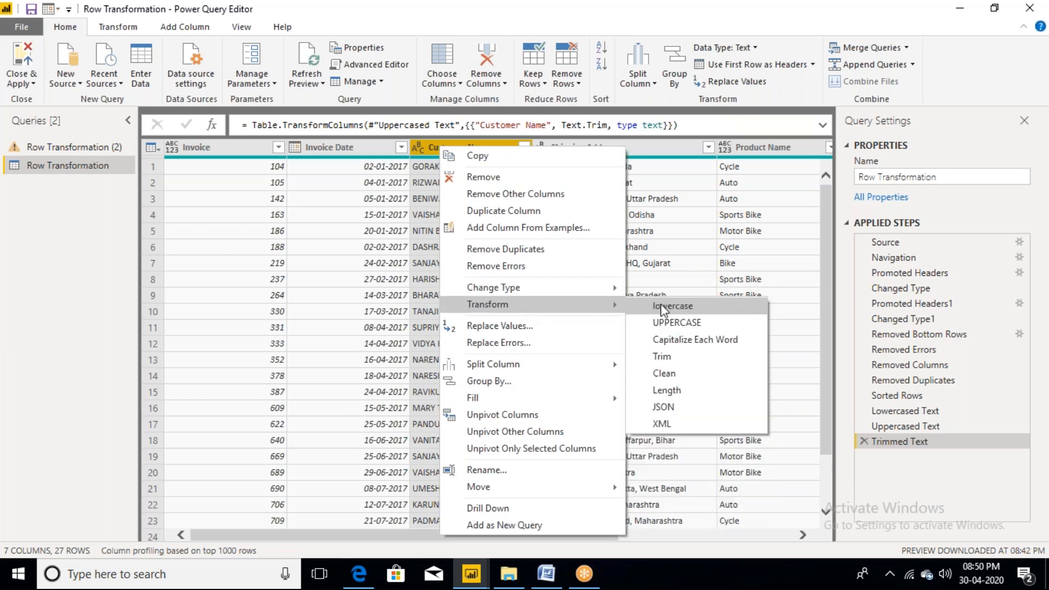
click(678, 346)
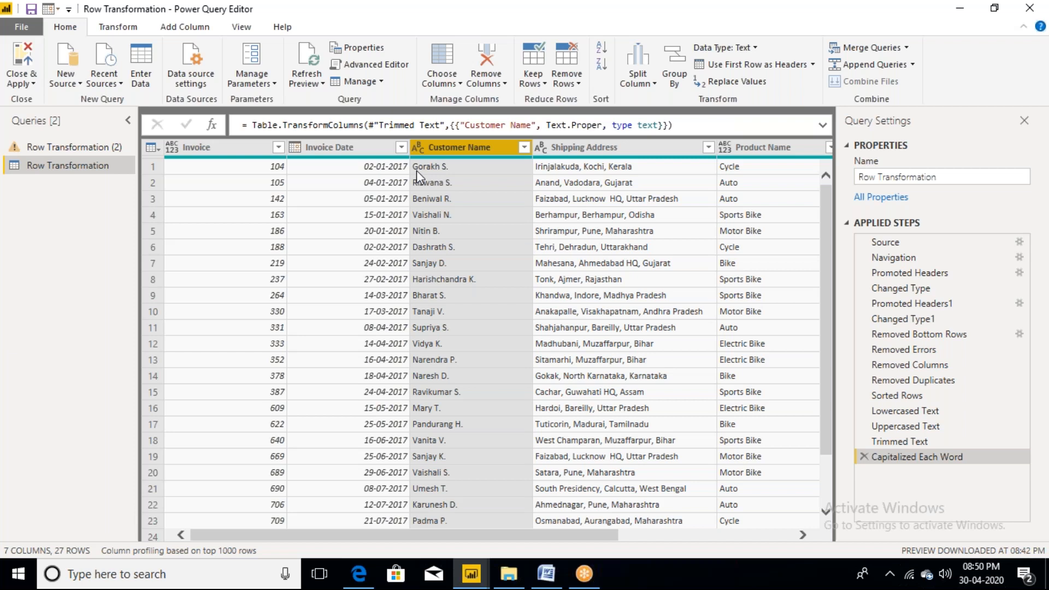
Remove all columns except Invoice Date from the Row Transformation query.
click(329, 152)
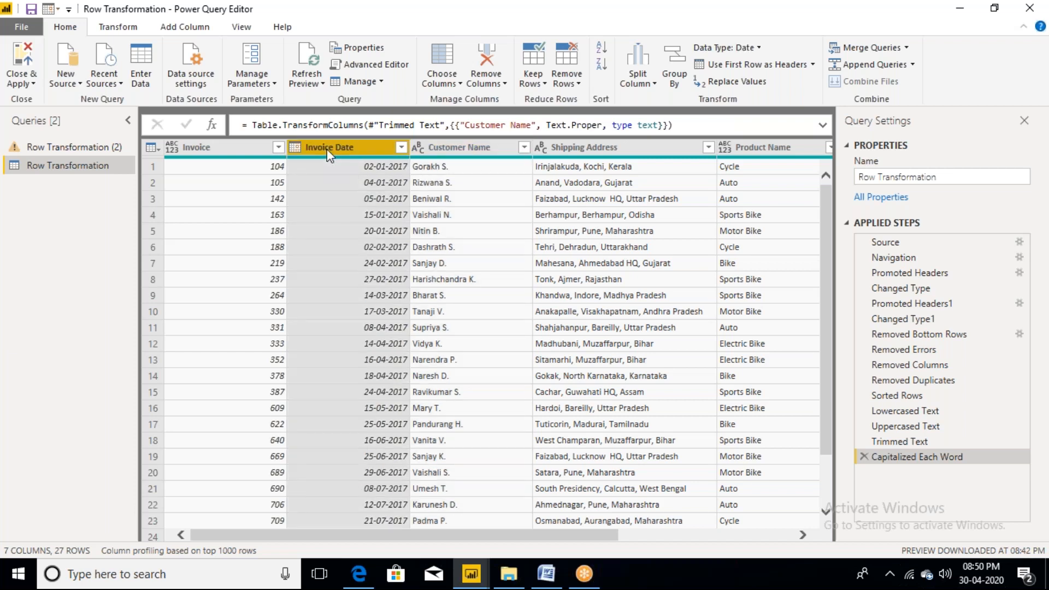
right_click(327, 149)
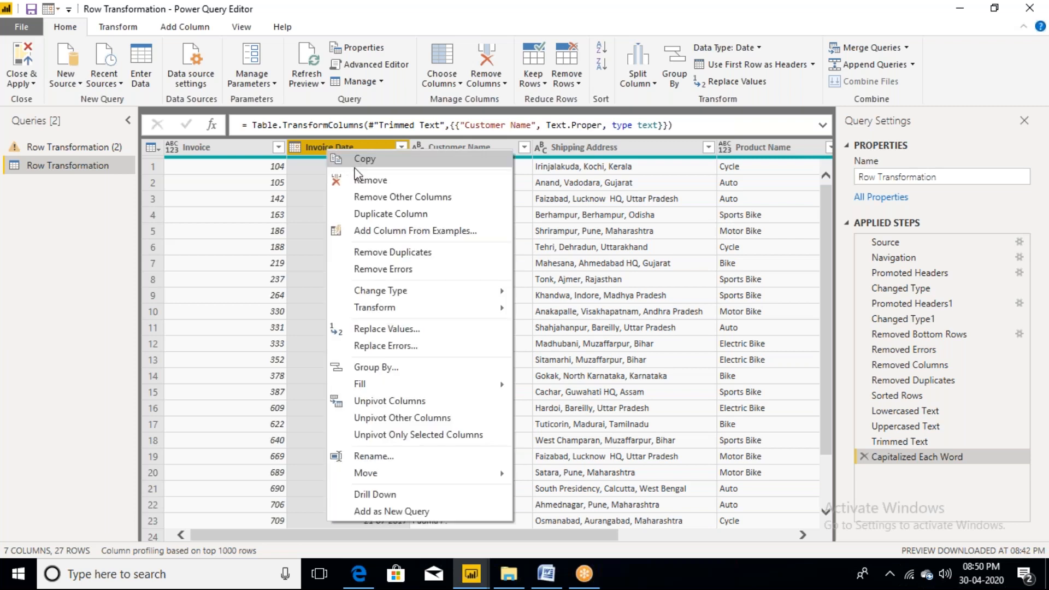
click(385, 198)
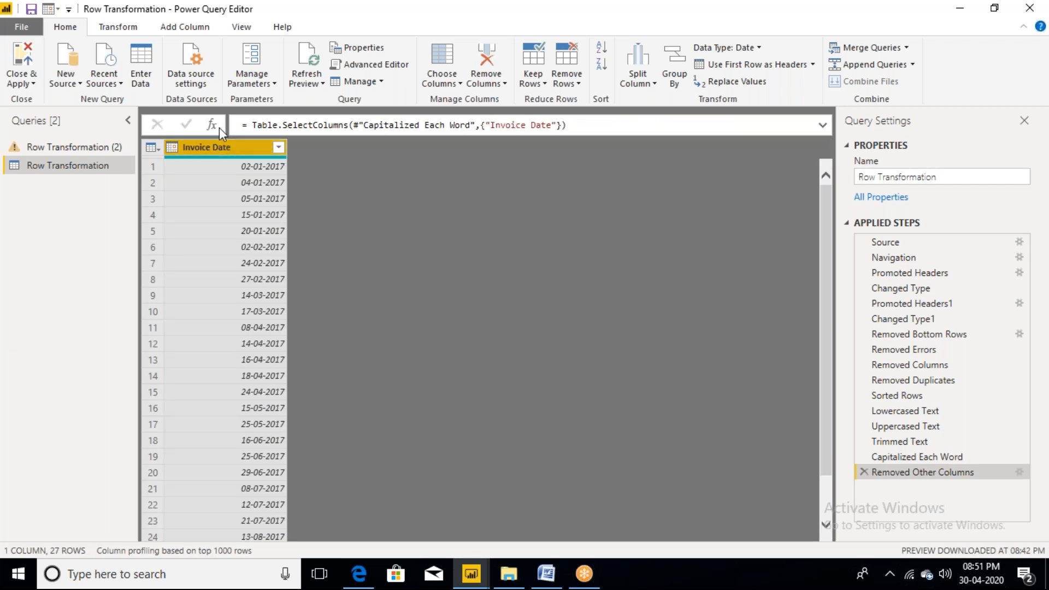
Add a new column that extracts the year from Invoice Date.
click(181, 29)
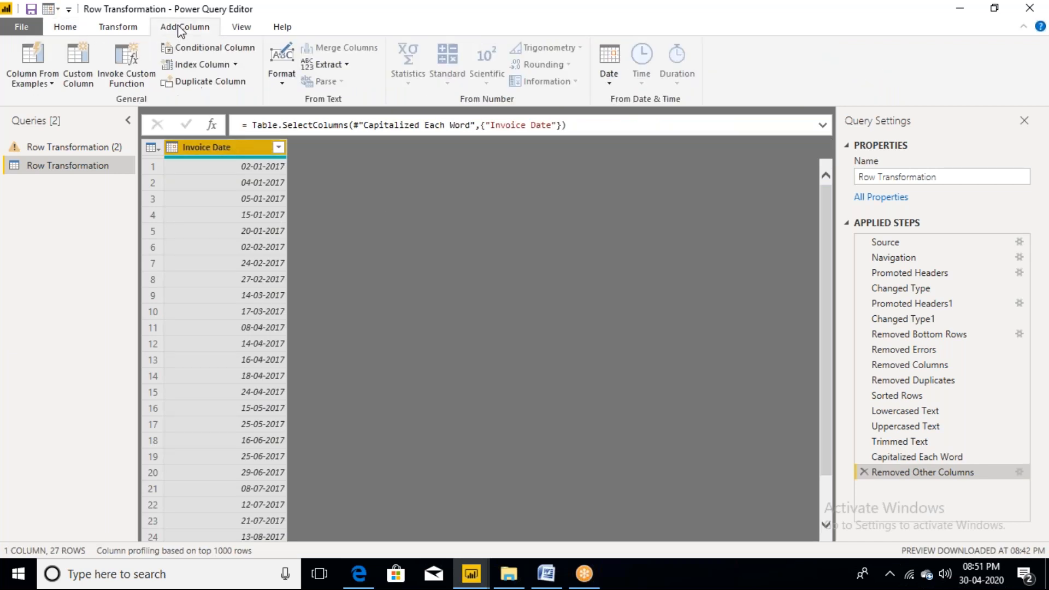
click(608, 85)
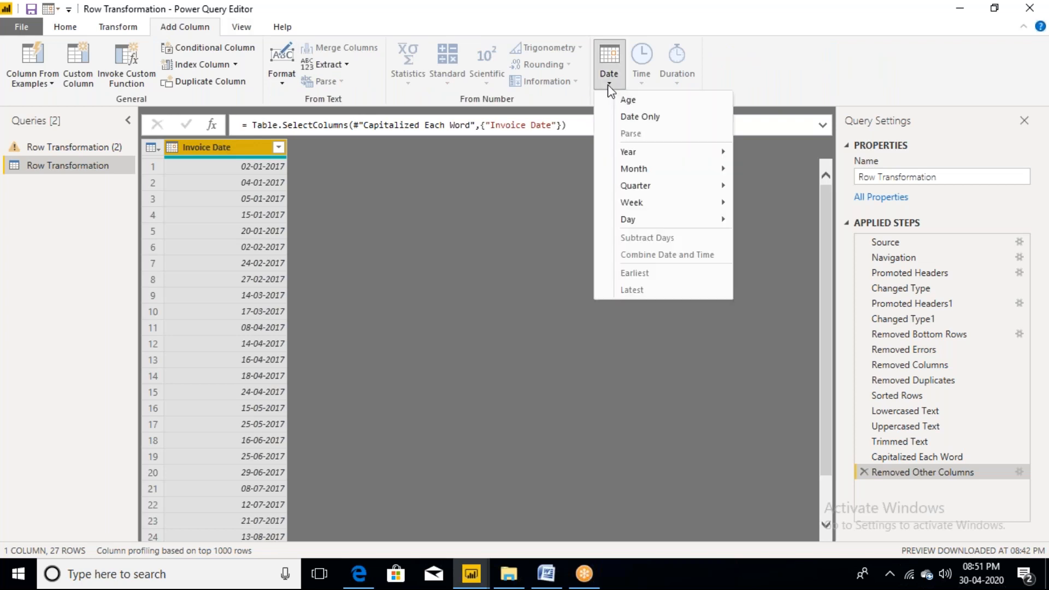
mouse_move(657, 156)
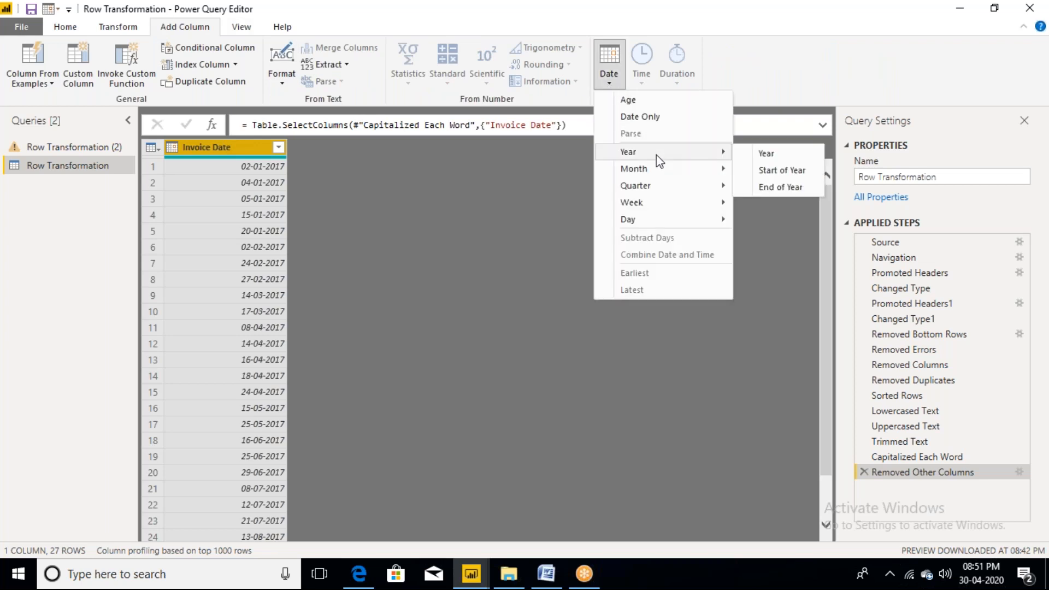
click(770, 158)
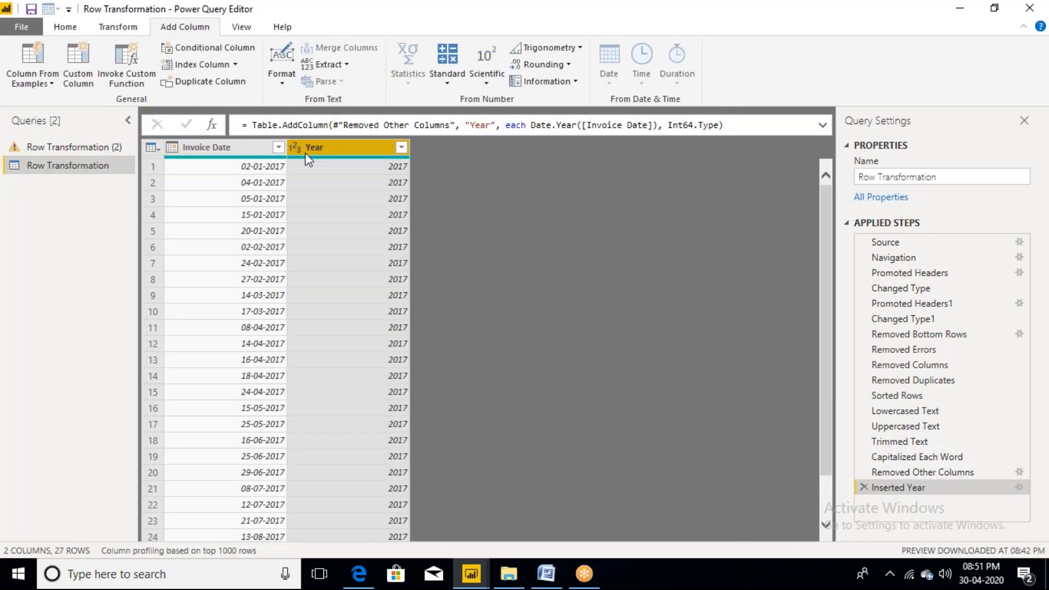
Add a new column with the name of the month taken from Invoice Date.
click(249, 152)
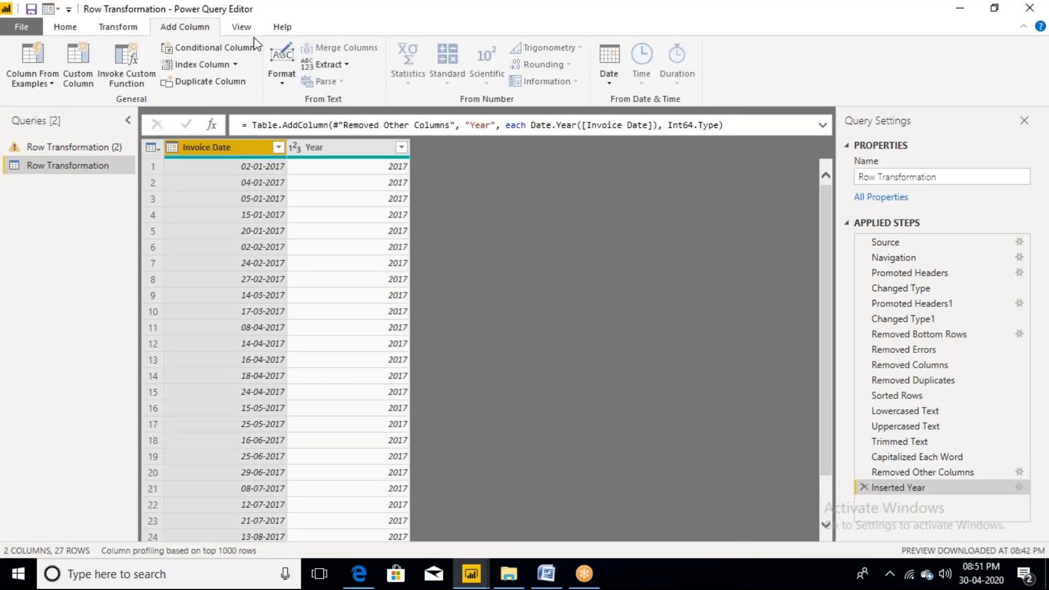
click(609, 79)
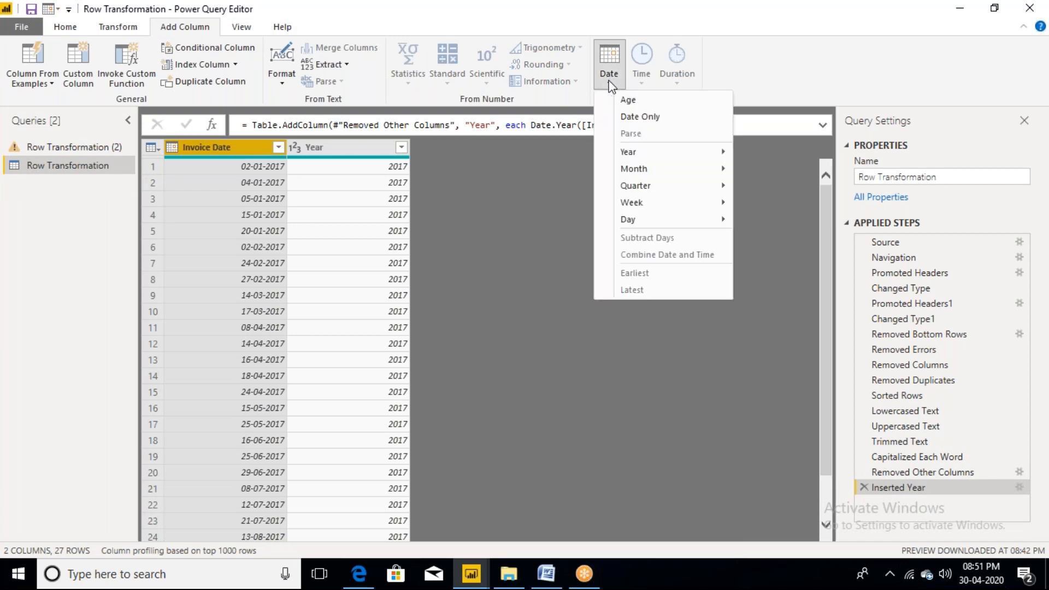
mouse_move(663, 172)
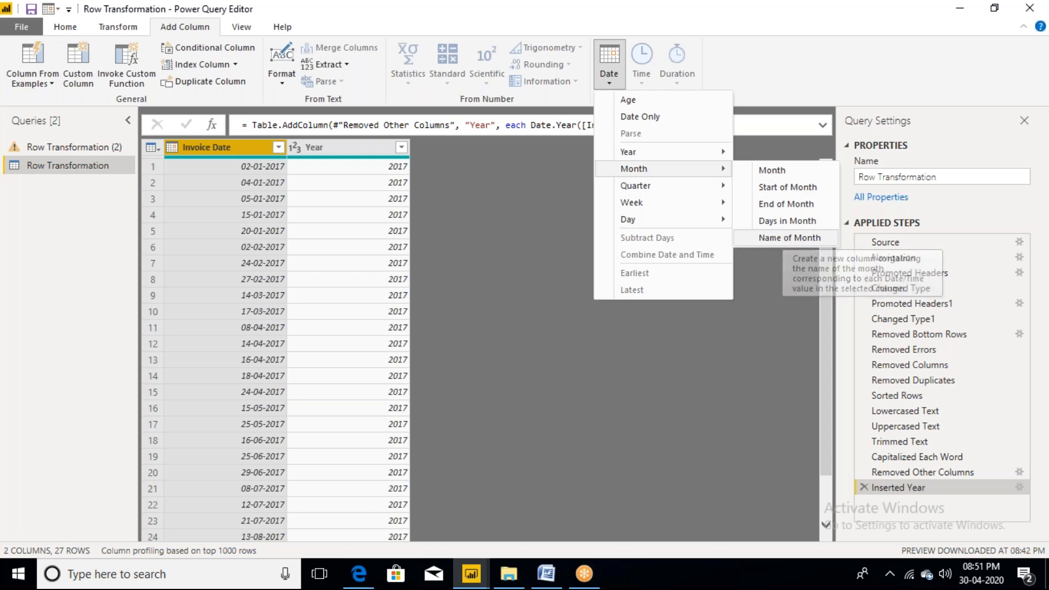
click(783, 235)
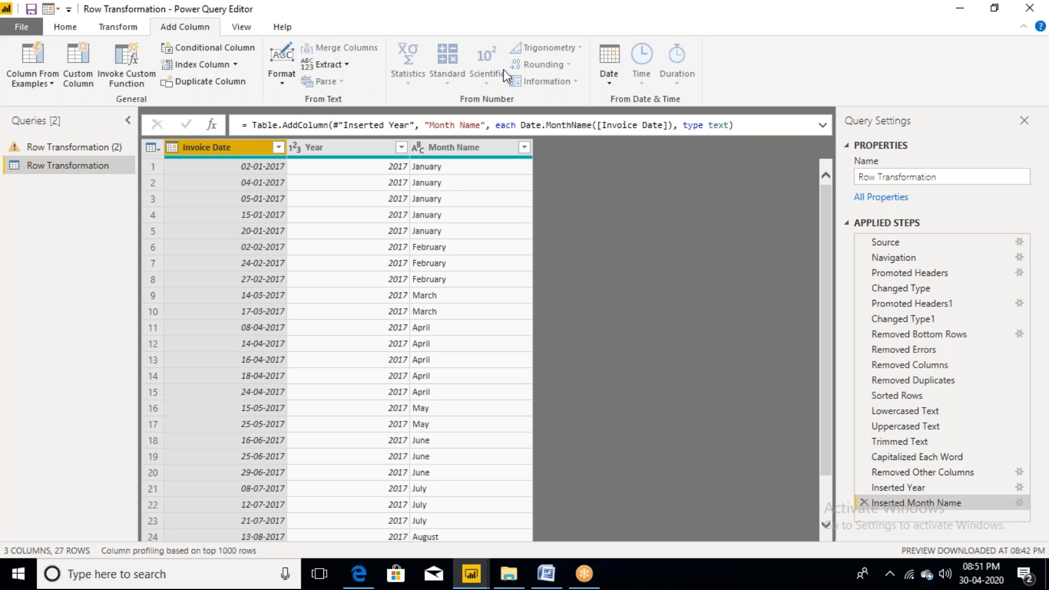
Add a new column with the quarter of the year for each Invoice Date.
click(608, 82)
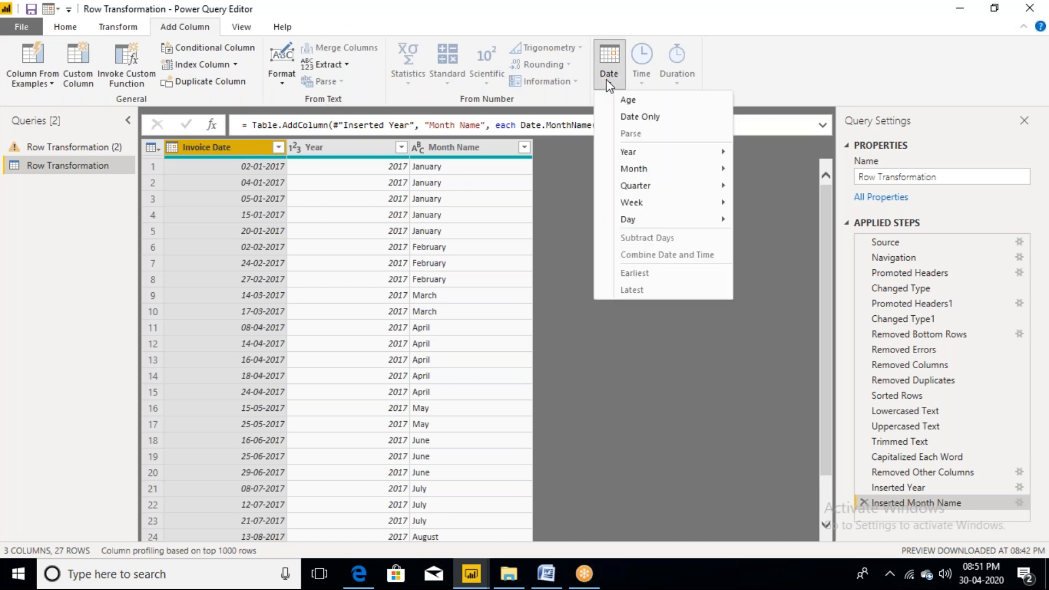
mouse_move(647, 191)
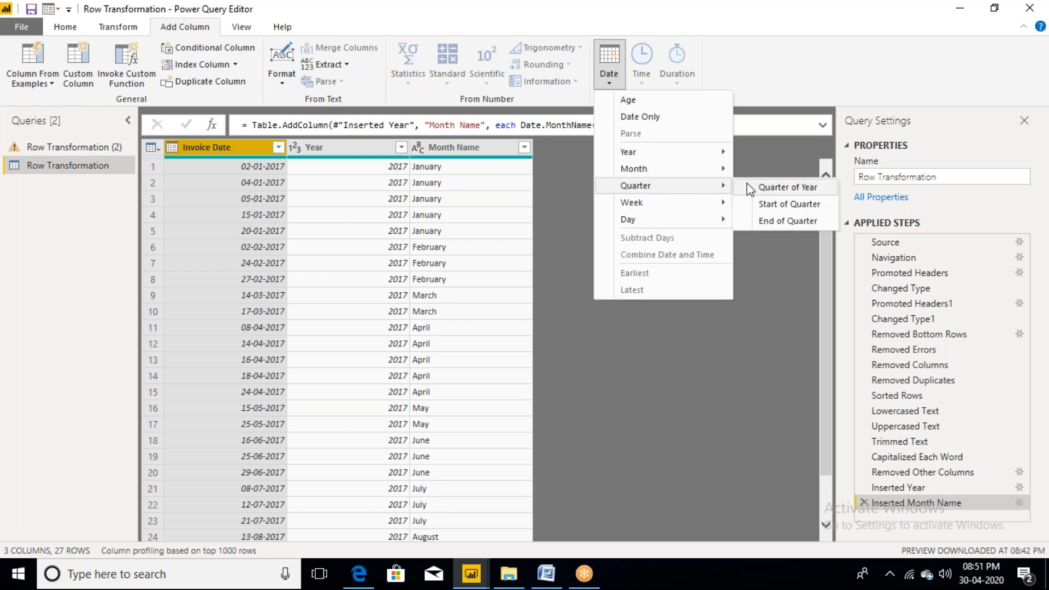
click(787, 188)
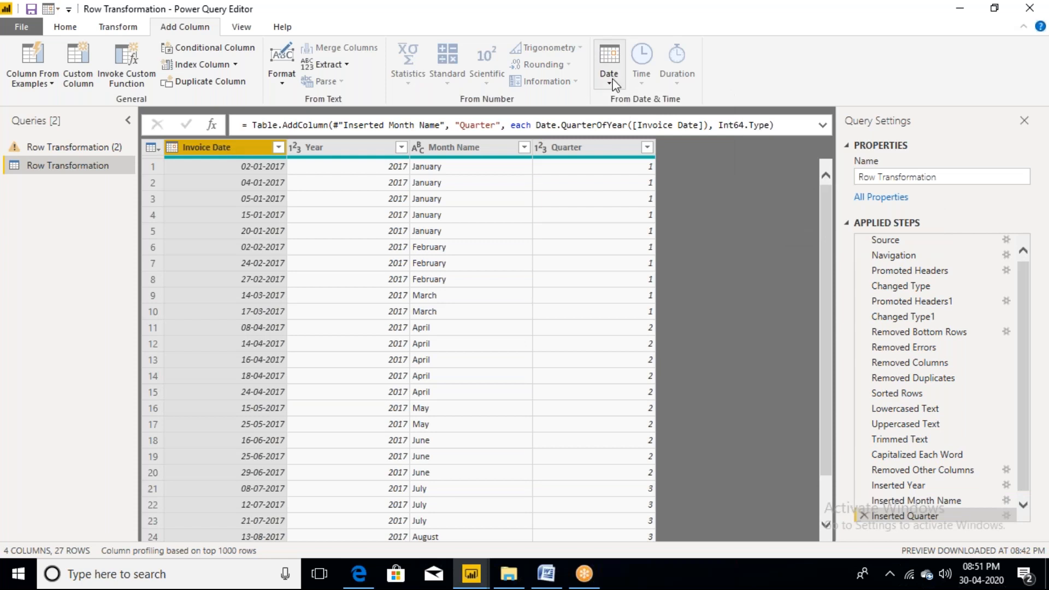
Add a new column with the name of the day for each Invoice Date.
click(613, 78)
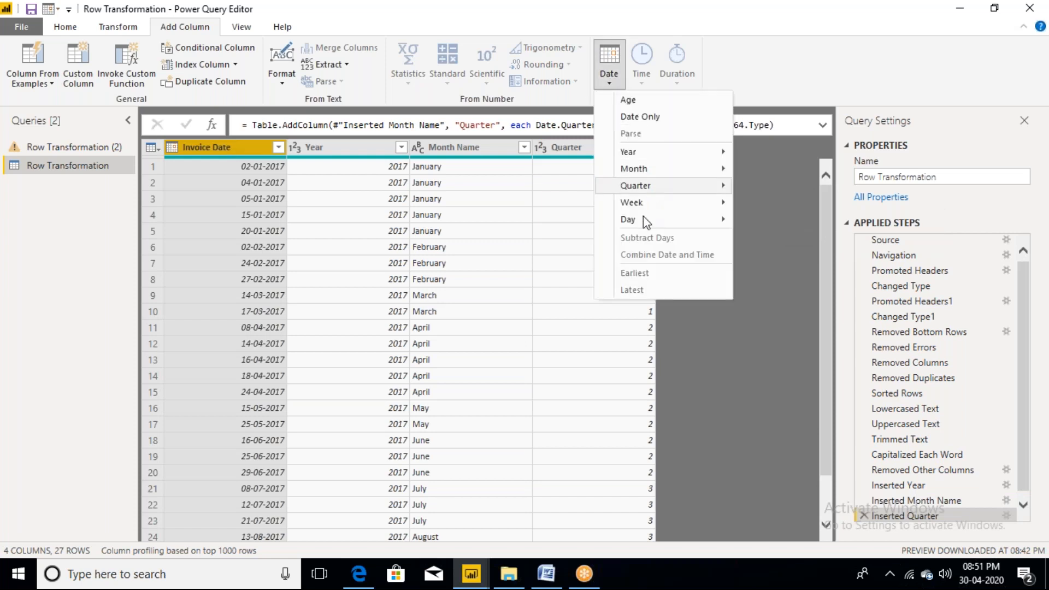
mouse_move(642, 221)
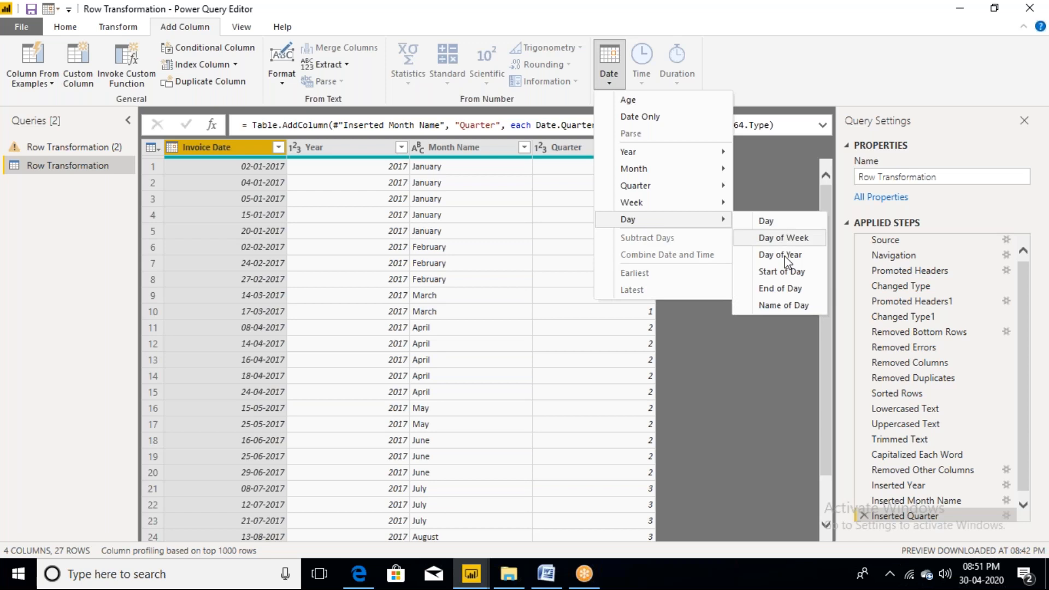
click(782, 305)
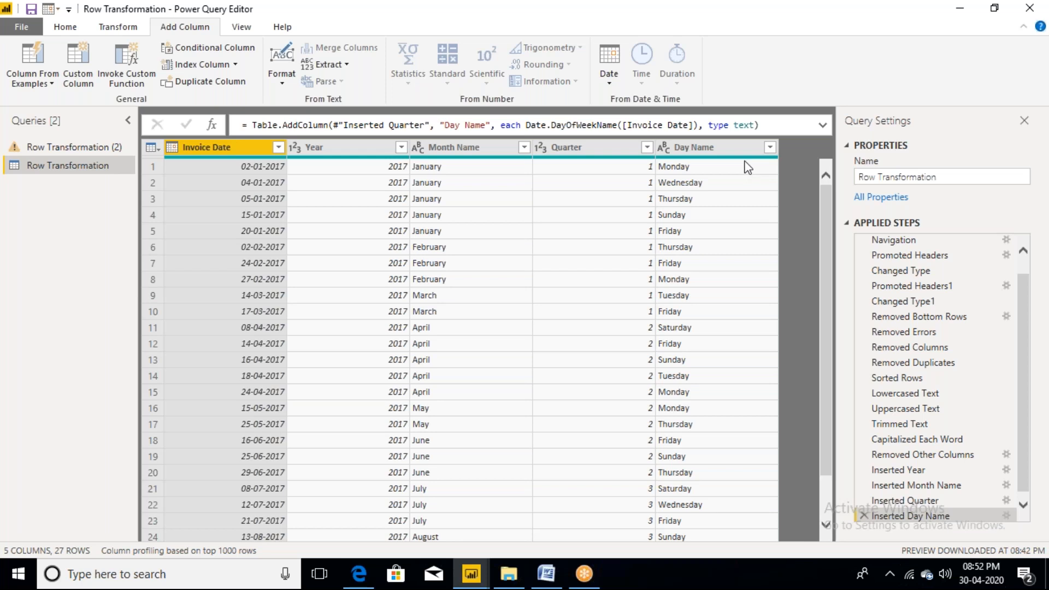
click(690, 146)
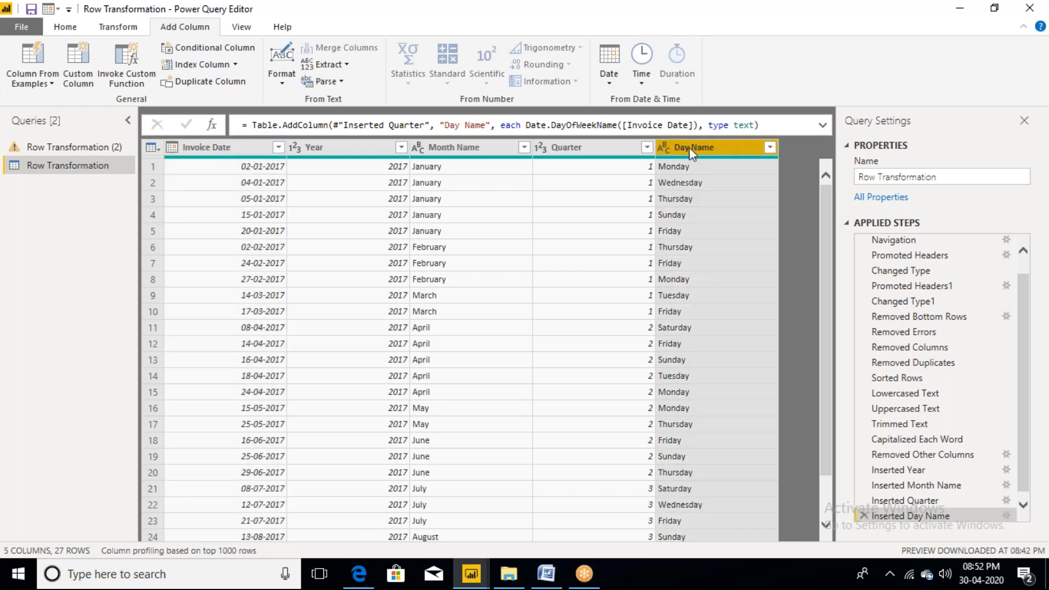
click(592, 152)
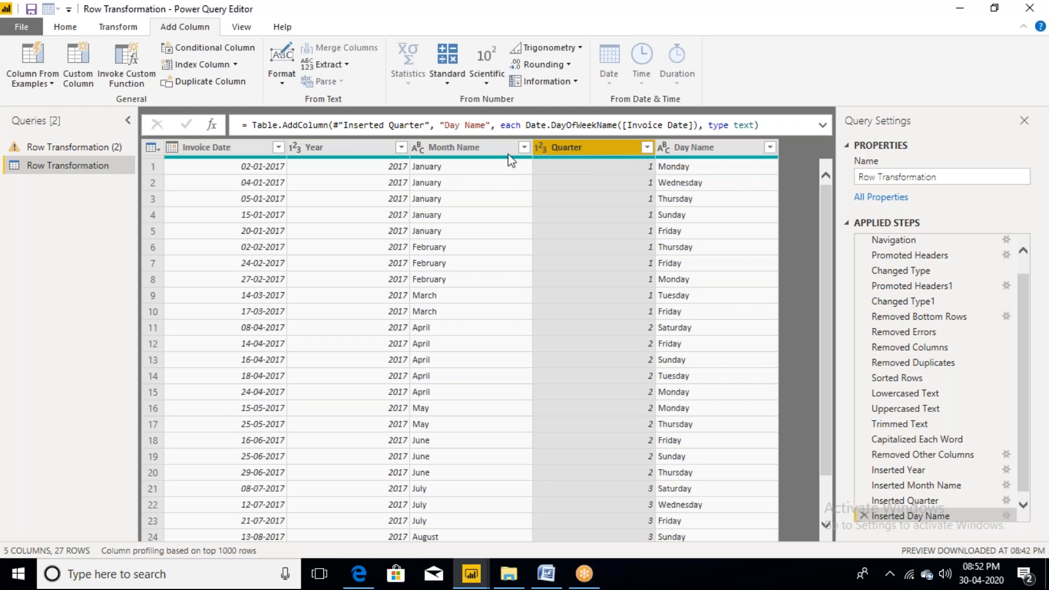
Add a new column with the week of the month for each Invoice Date.
click(235, 153)
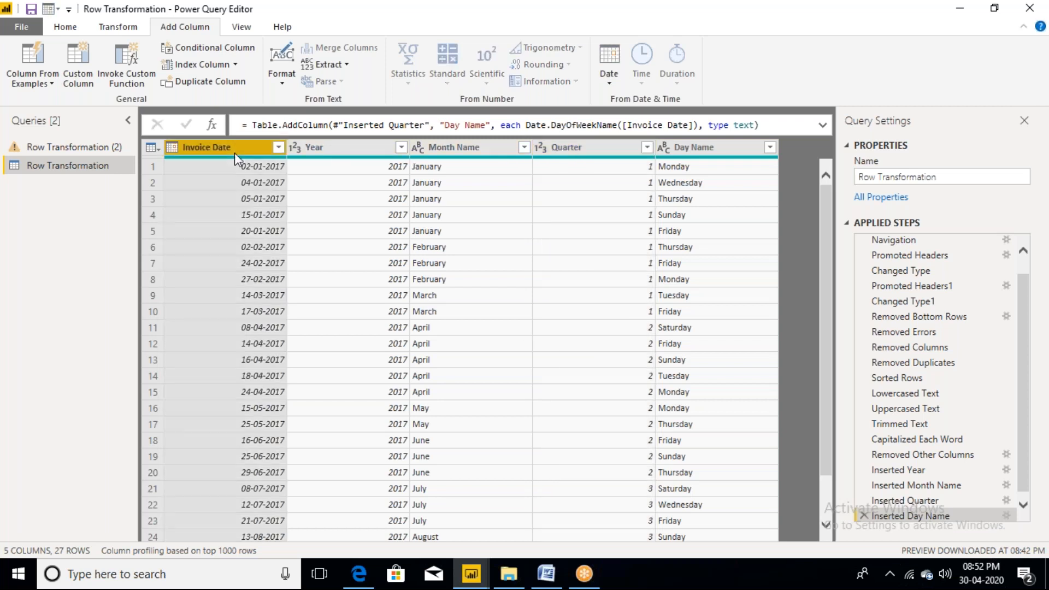
click(606, 76)
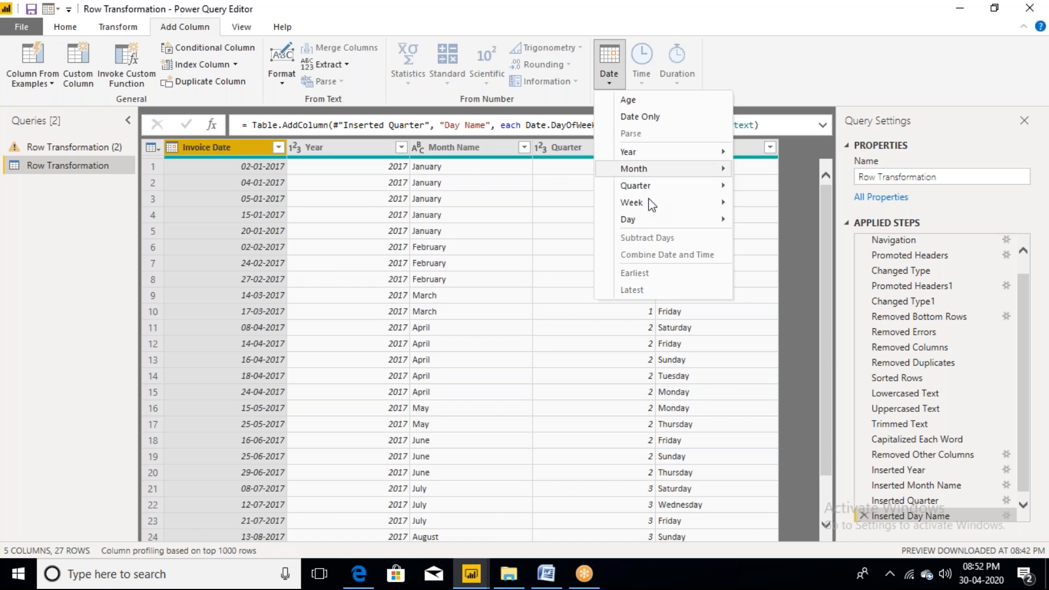
mouse_move(650, 212)
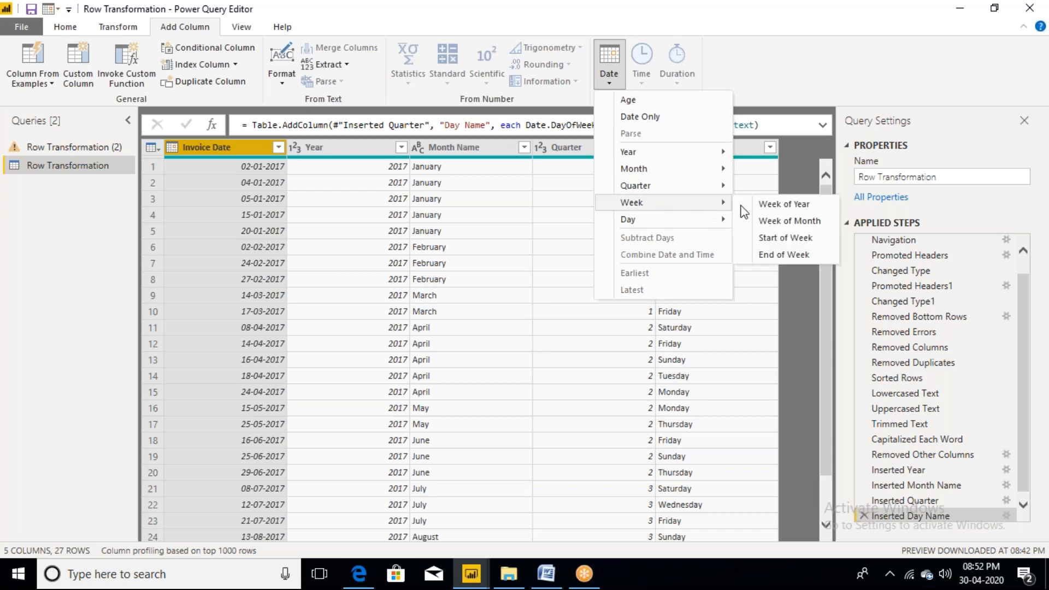
click(791, 224)
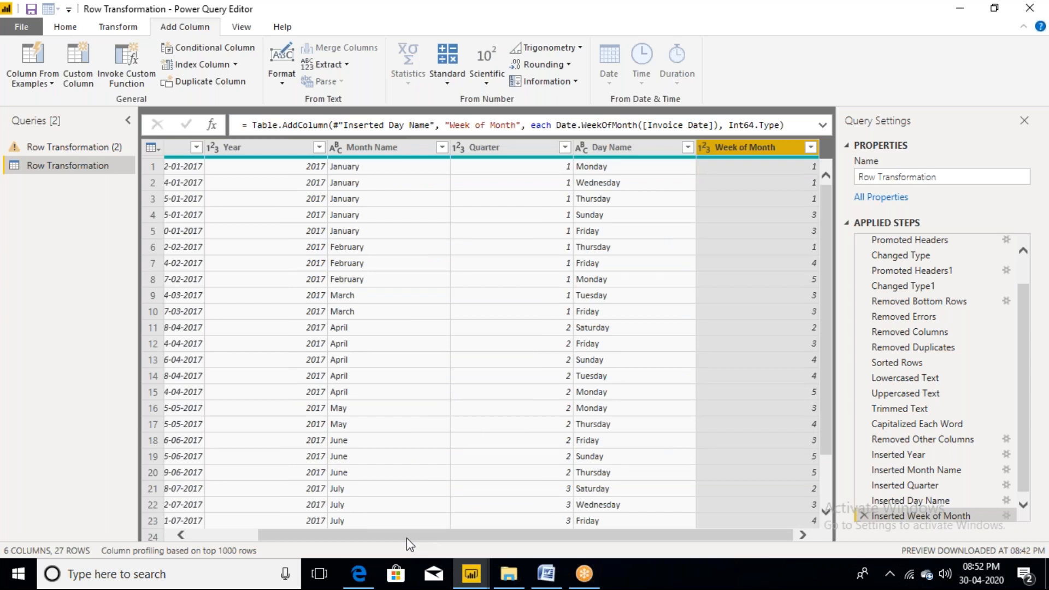
Return to the Sorted Rows stage of the query and insert a new conditional column step after it.
mouse_move(914, 454)
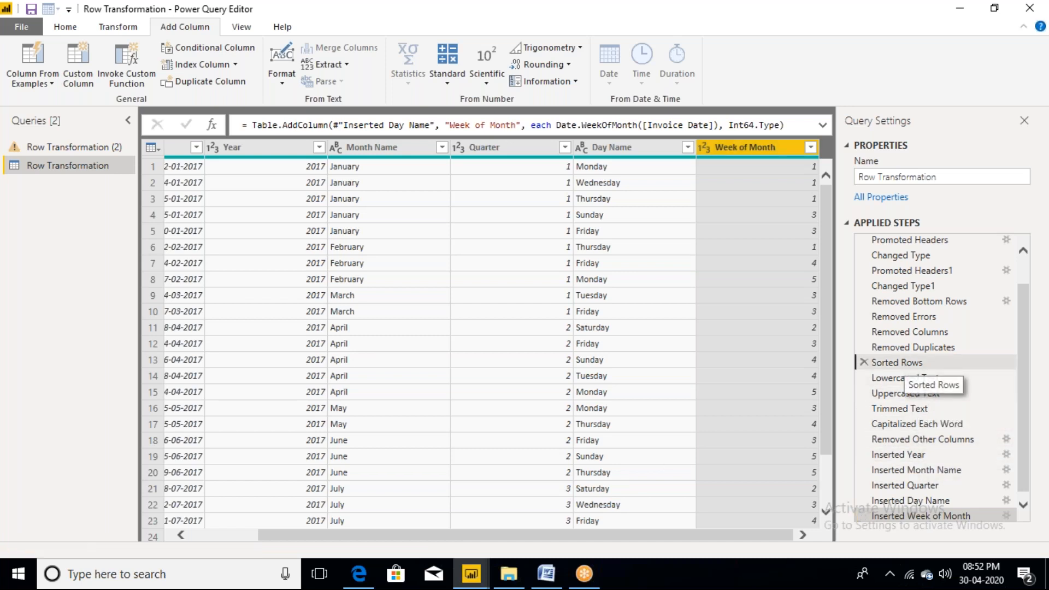
click(899, 363)
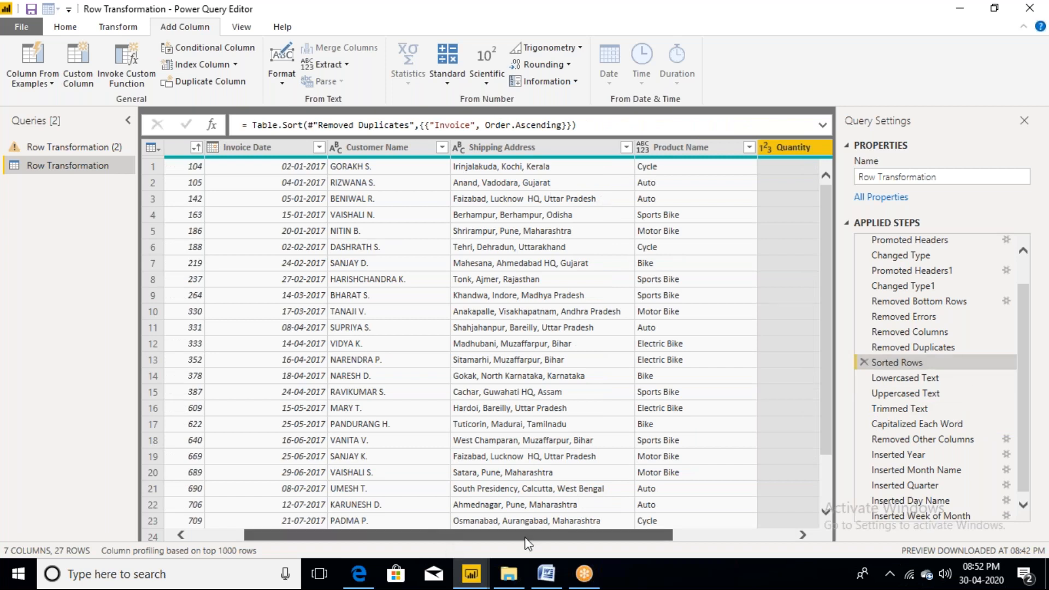
drag(526, 542, 648, 543)
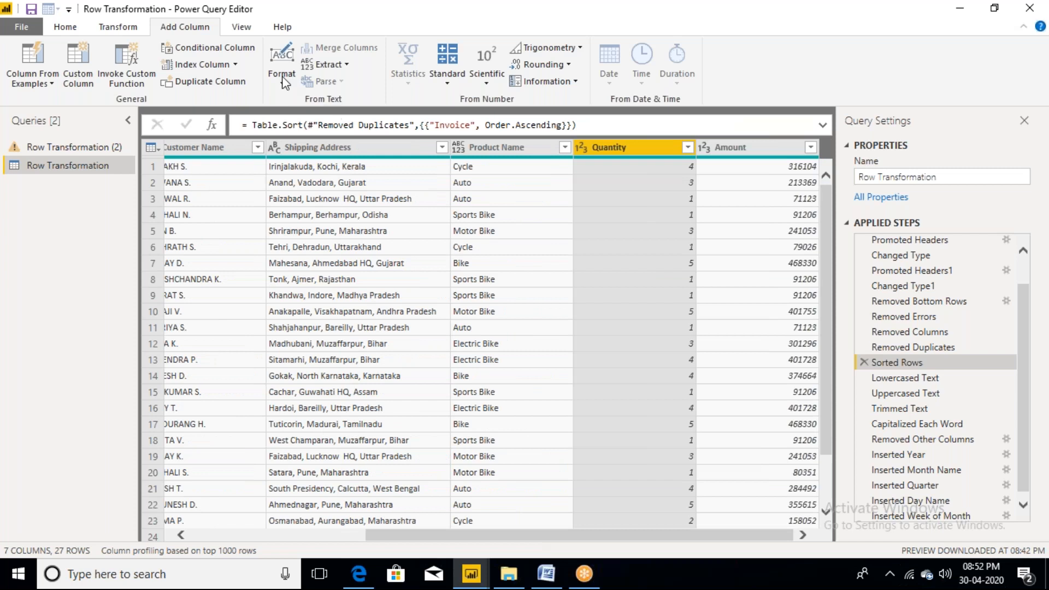
click(205, 50)
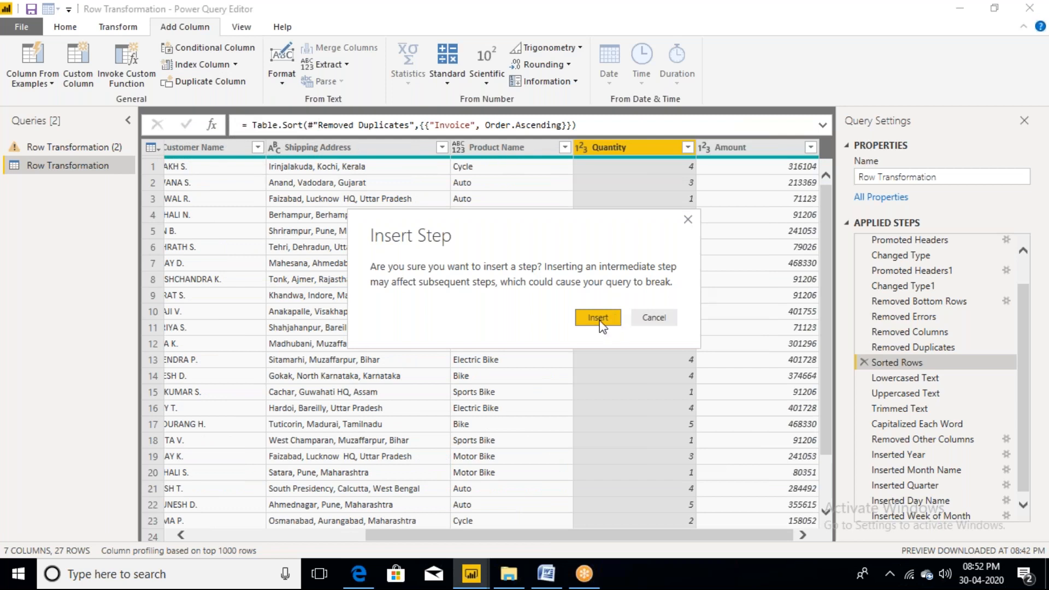
click(598, 319)
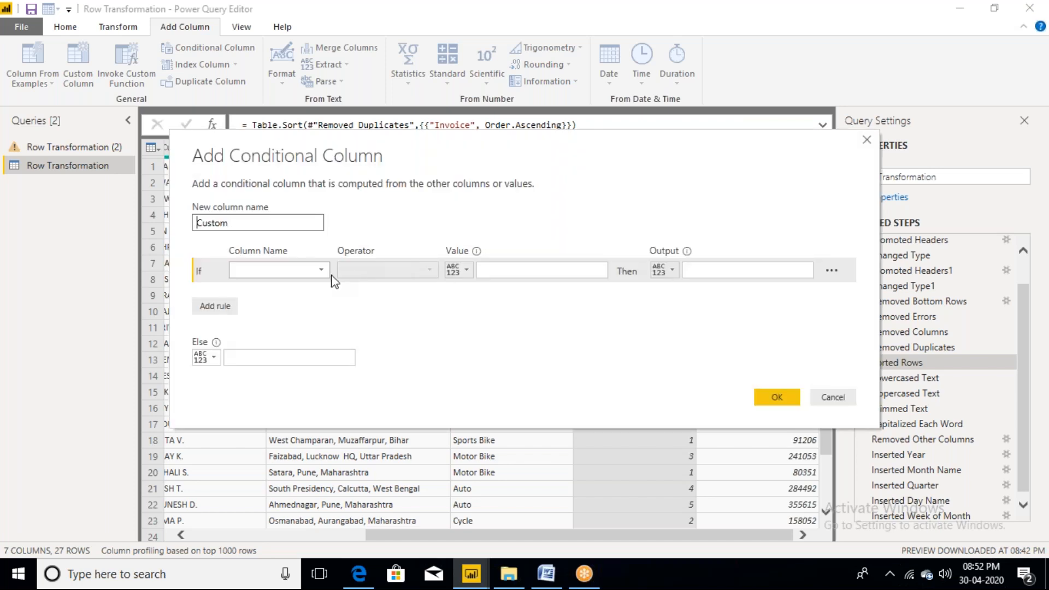
Define the first rule so that Amount greater than 1000 outputs "Value Greater than 1000".
click(323, 270)
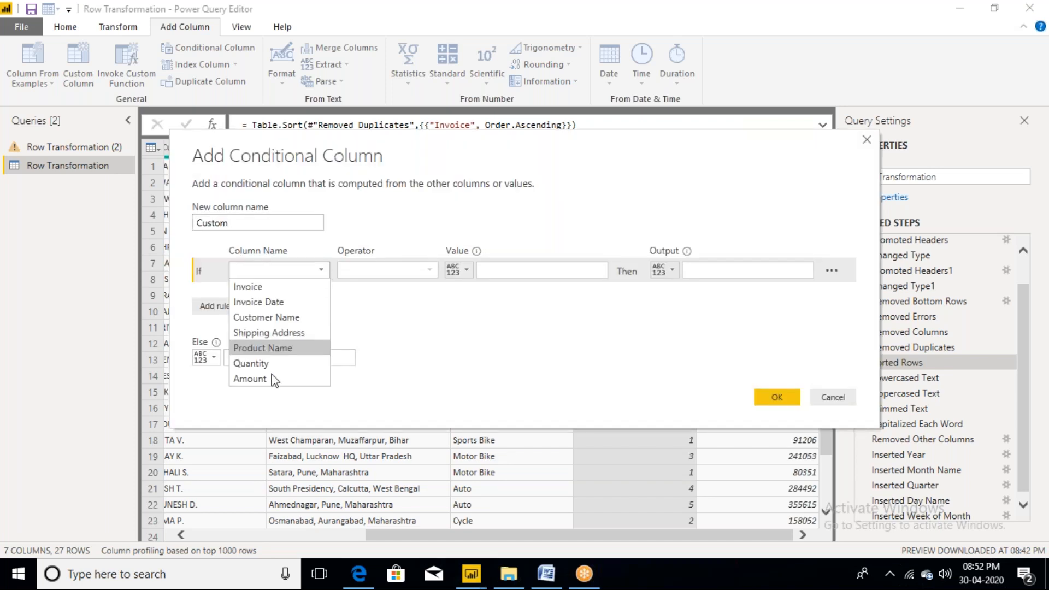
click(251, 379)
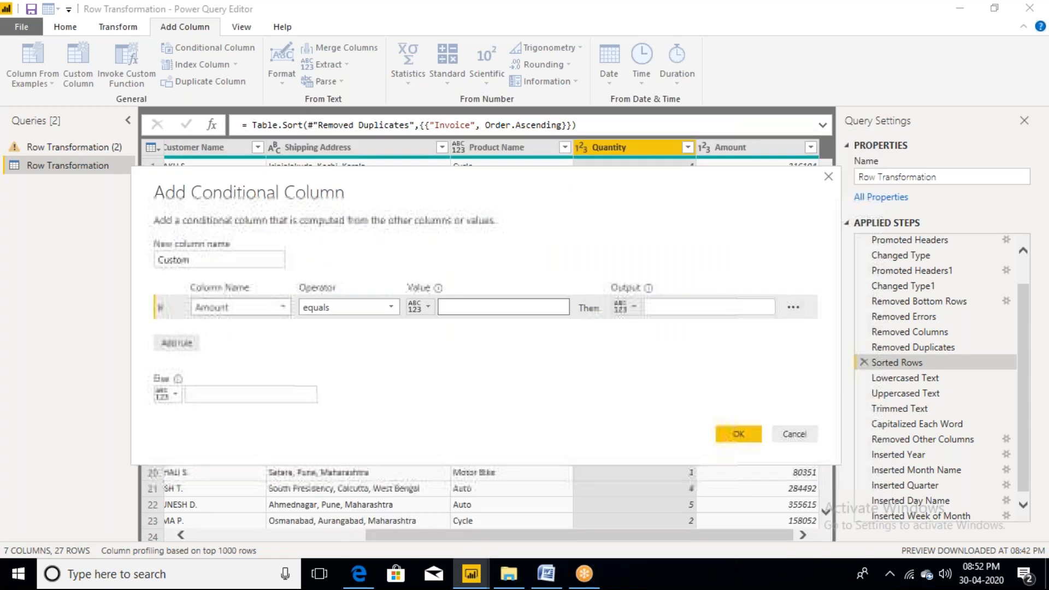
click(392, 310)
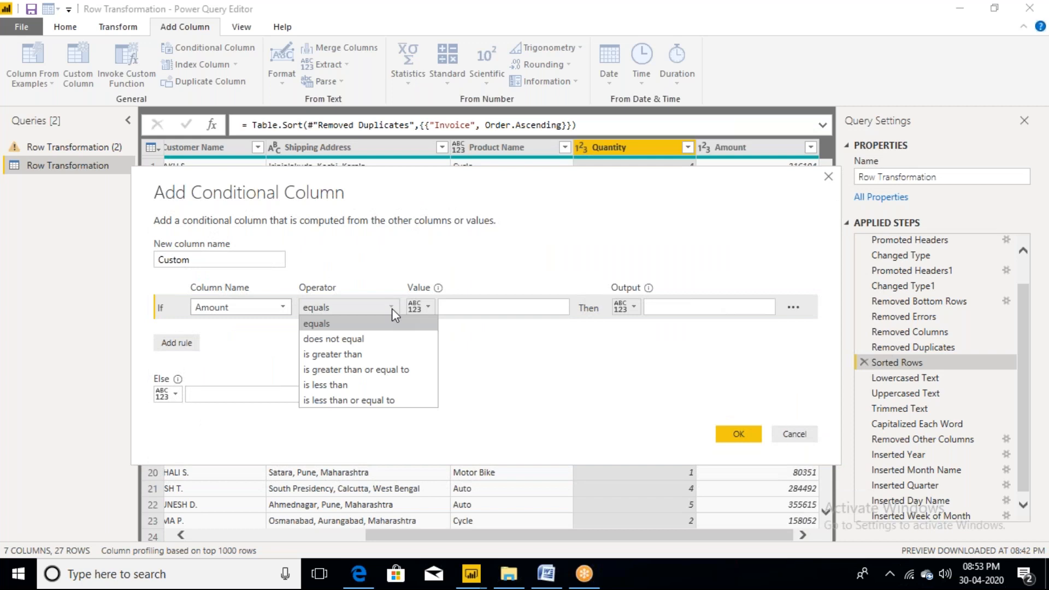
click(361, 355)
click(484, 308)
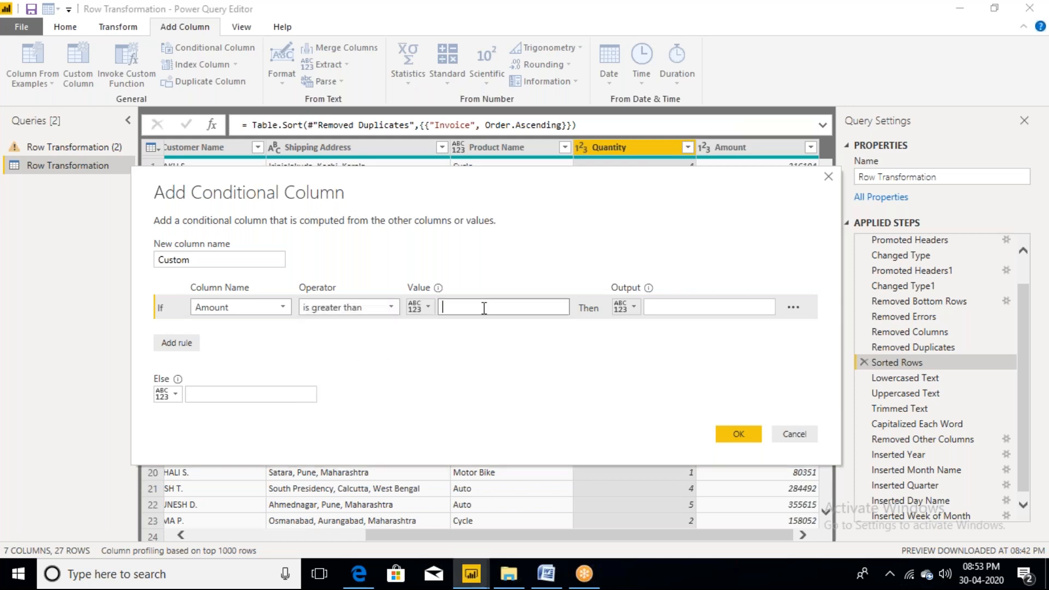
text(1000)
click(672, 308)
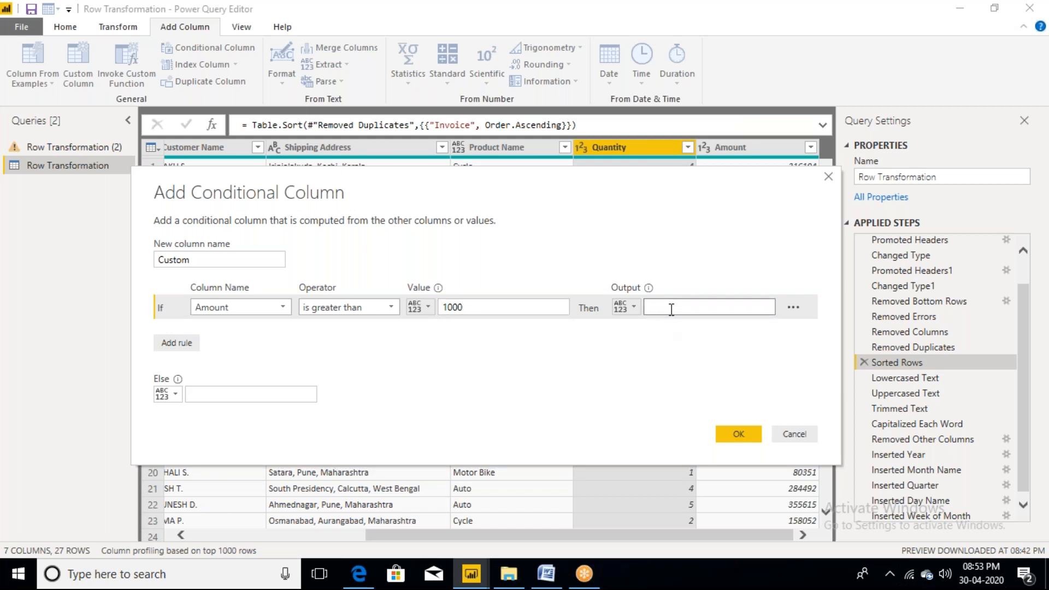
text(Value Greater than 1000)
Add an else-if rule so that Amount greater than or equal to 50000 outputs "Value is Greater than or equal to 50000".
click(179, 346)
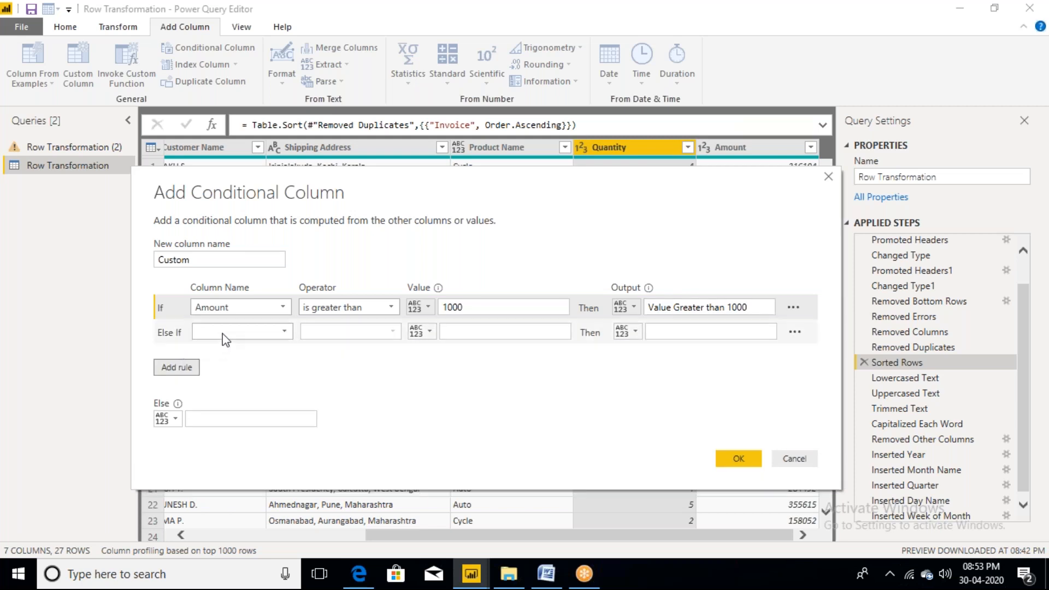
click(289, 336)
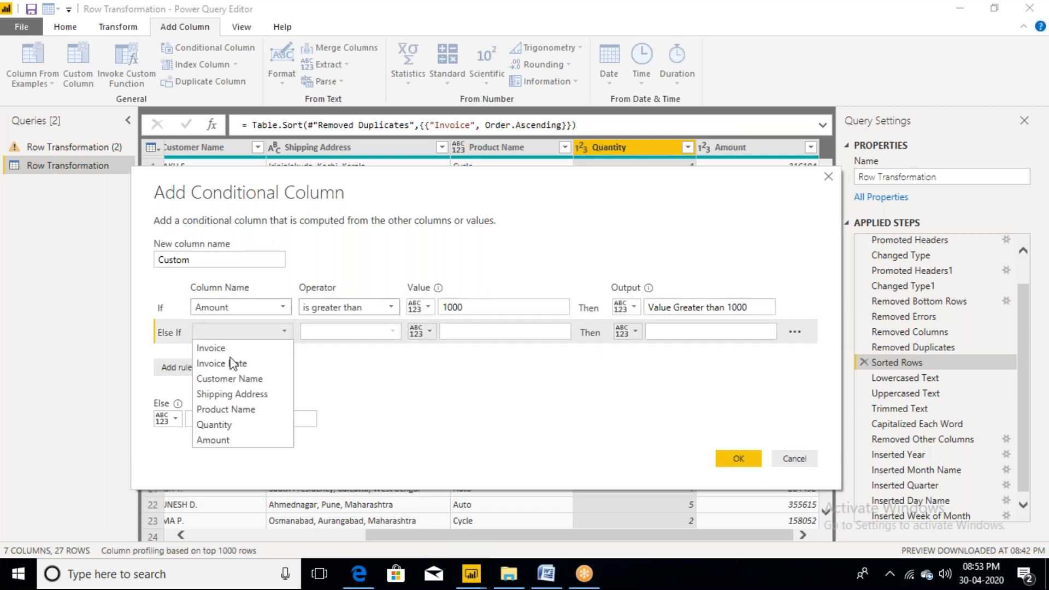
click(224, 440)
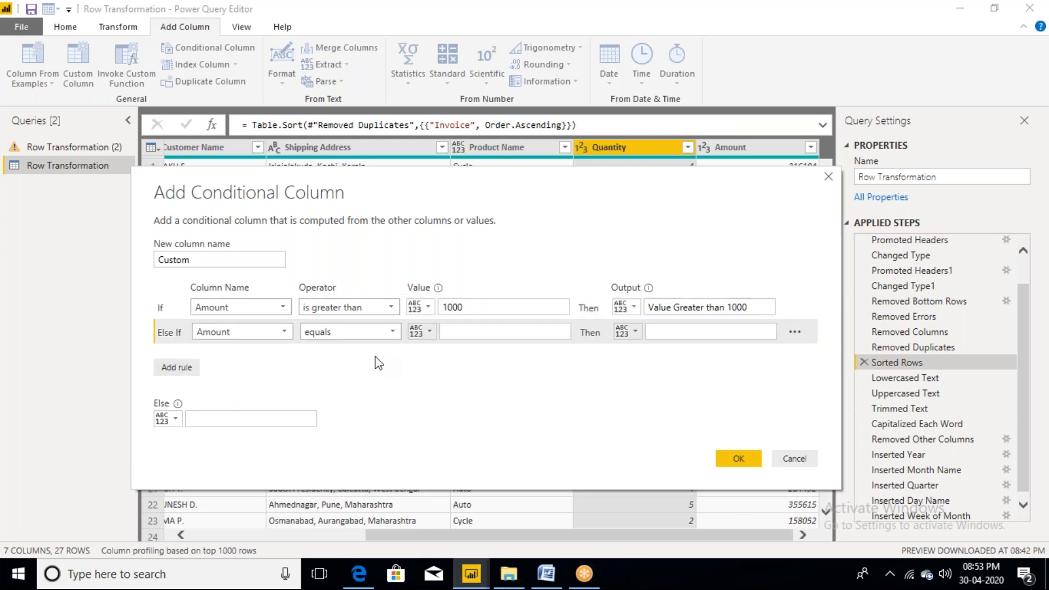
click(392, 333)
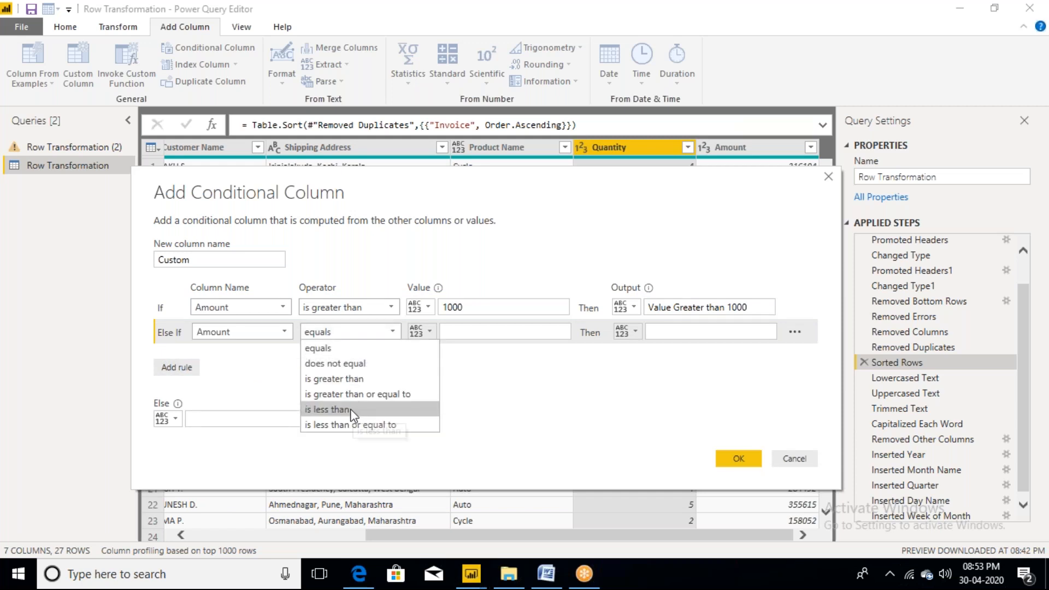
click(346, 394)
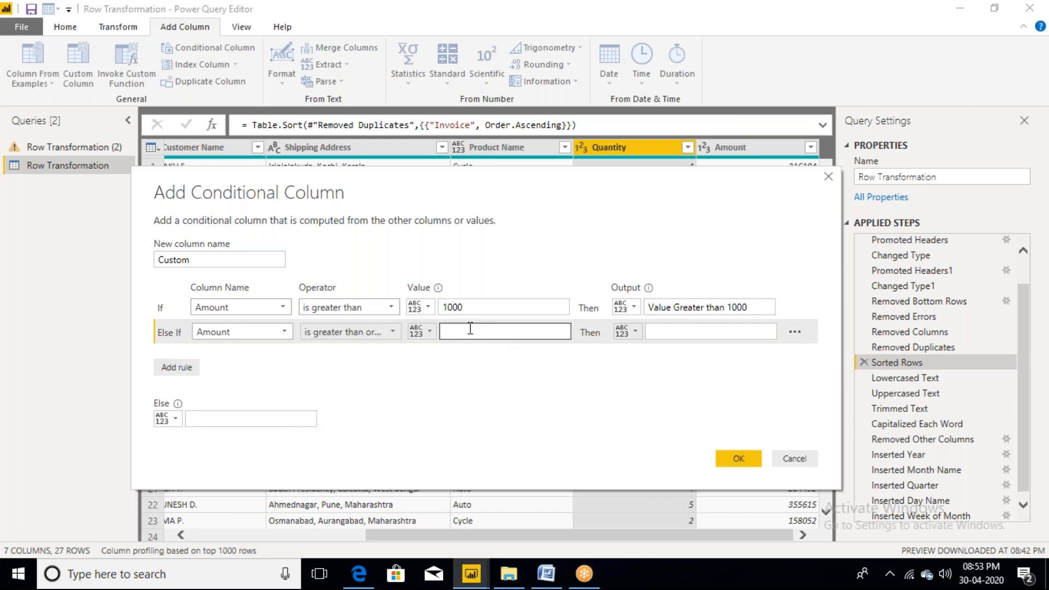
click(468, 332)
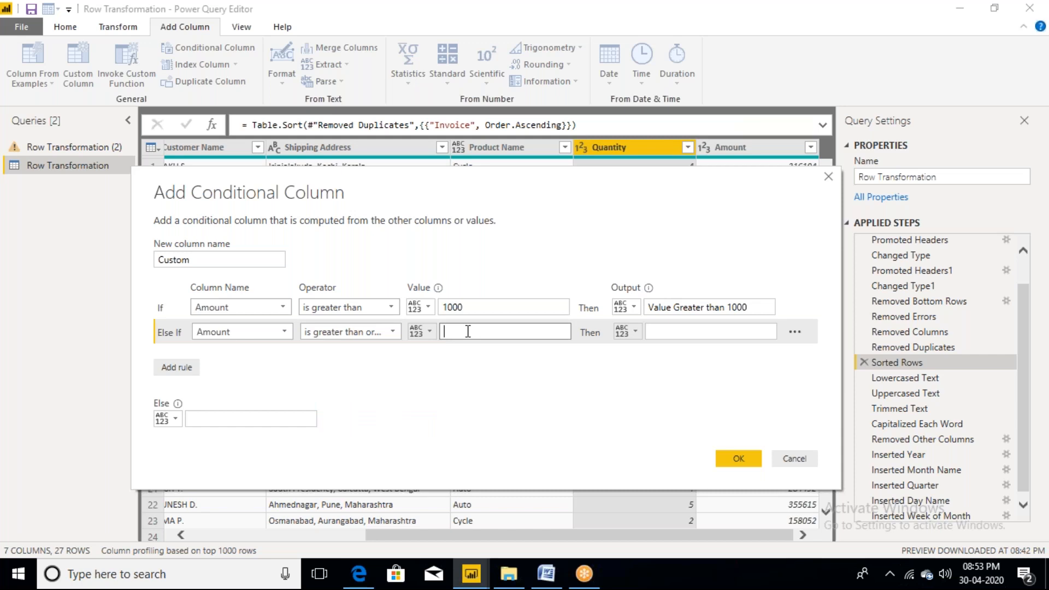
text(50000)
click(673, 328)
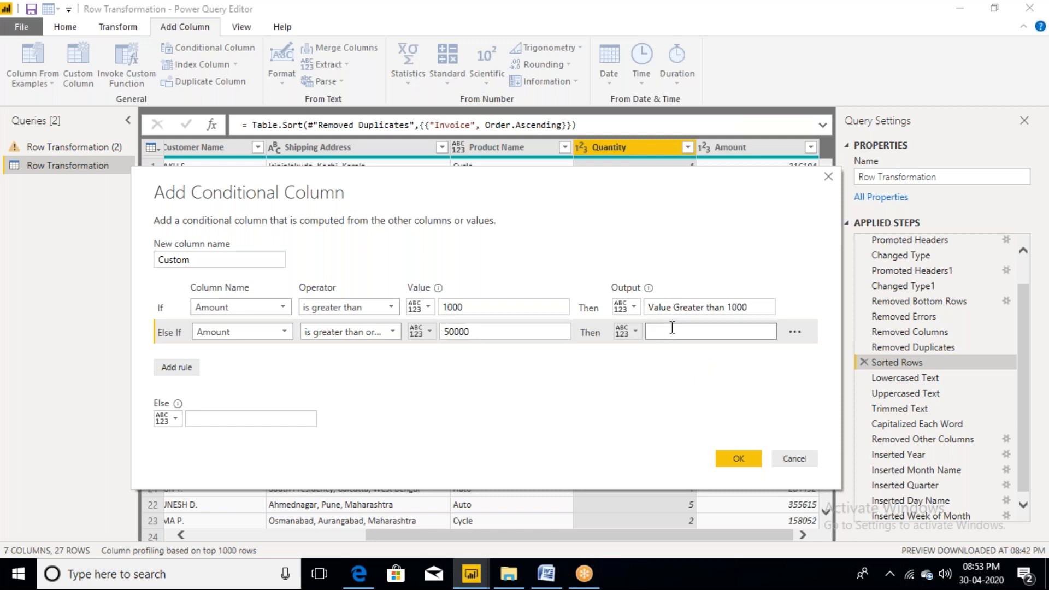
text(Value is Greater than or equal to)
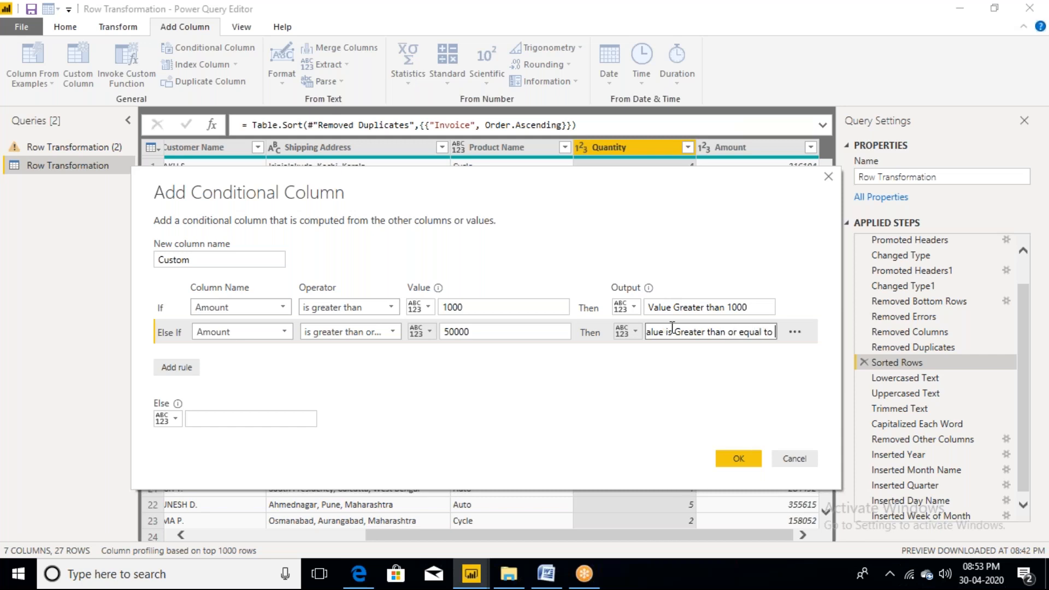
text( 5000)
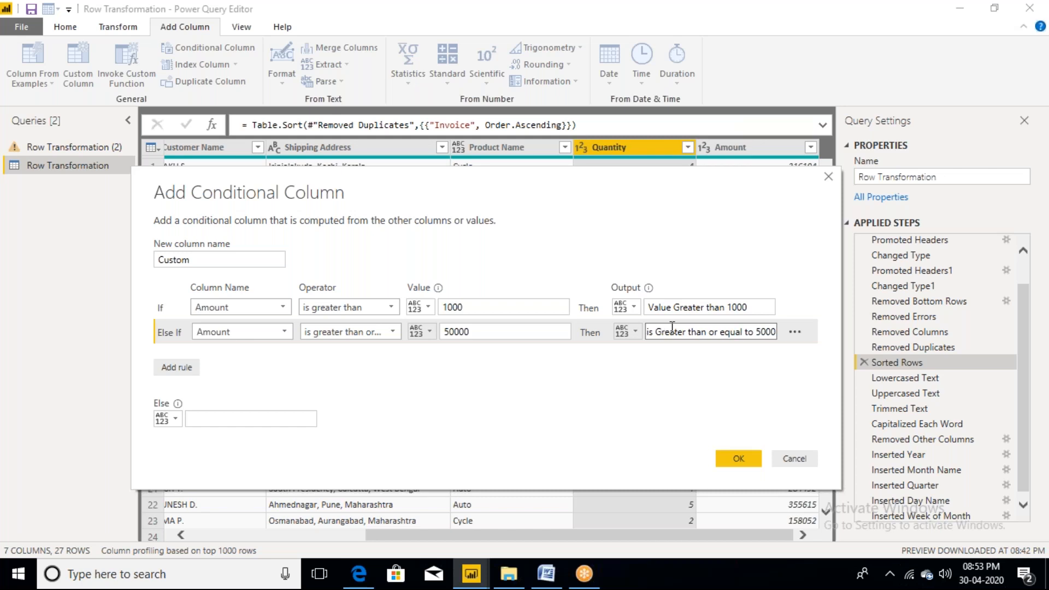
text(0)
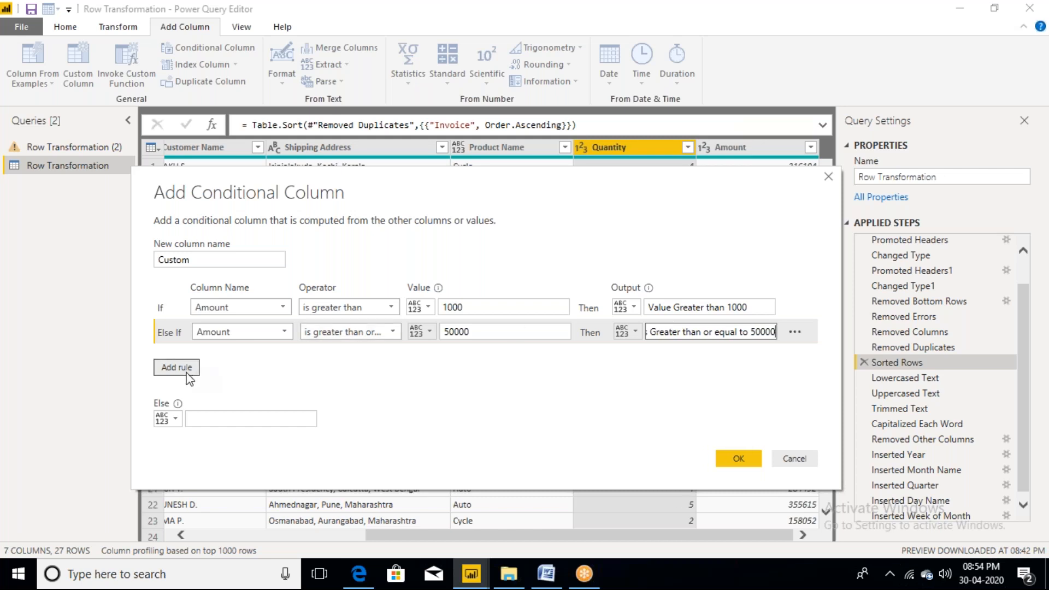
Set the else output to "greater than 50000" and create the conditional column.
click(228, 420)
text(greate)
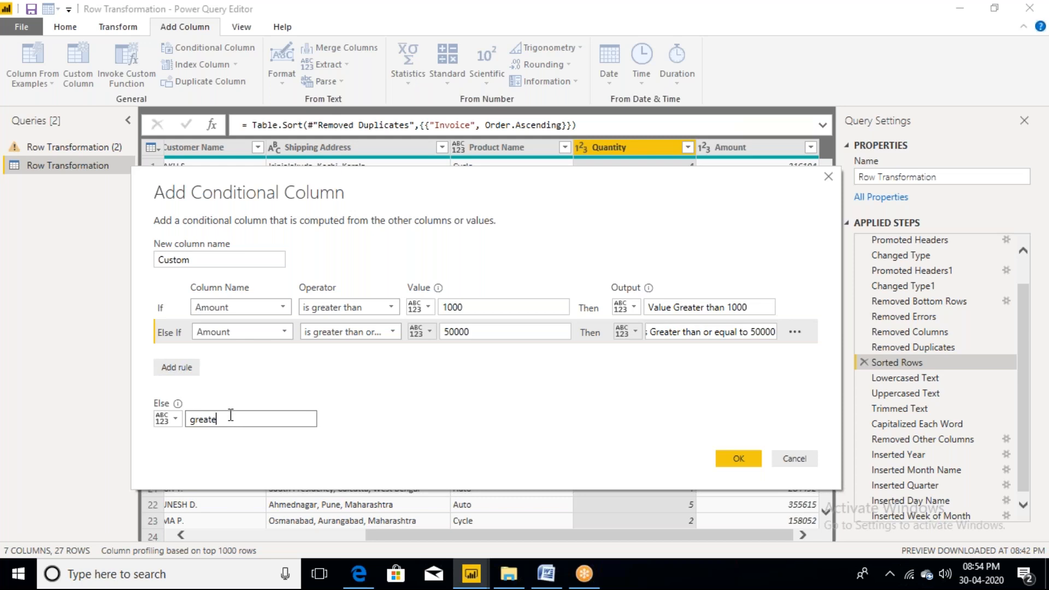
text(r than)
key(BackSpace)
key(BackSpace)
key(BackSpace)
key(BackSpace)
text(than 50000)
click(747, 465)
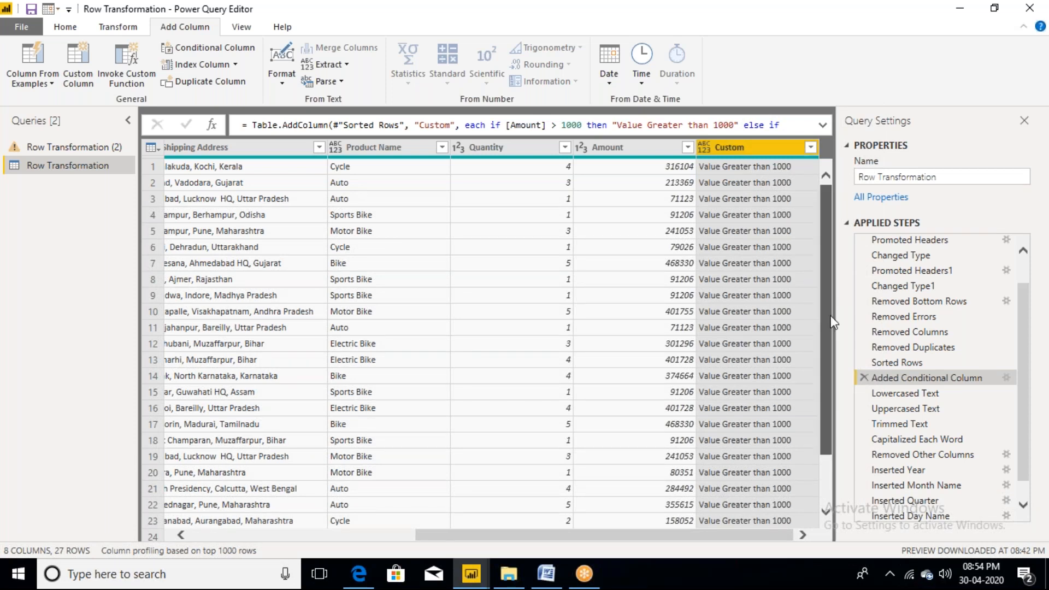
Reopen the conditional column's settings and change the first rule's value to 100000 and its output to "Value Greater than 100000".
scroll(831, 323, down, 2)
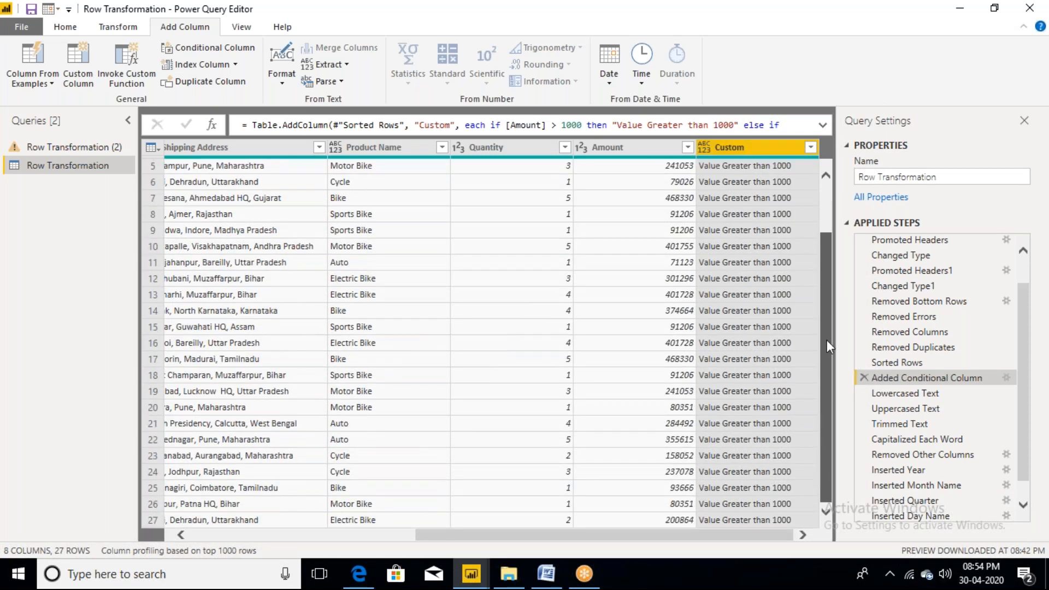
drag(837, 269, 837, 234)
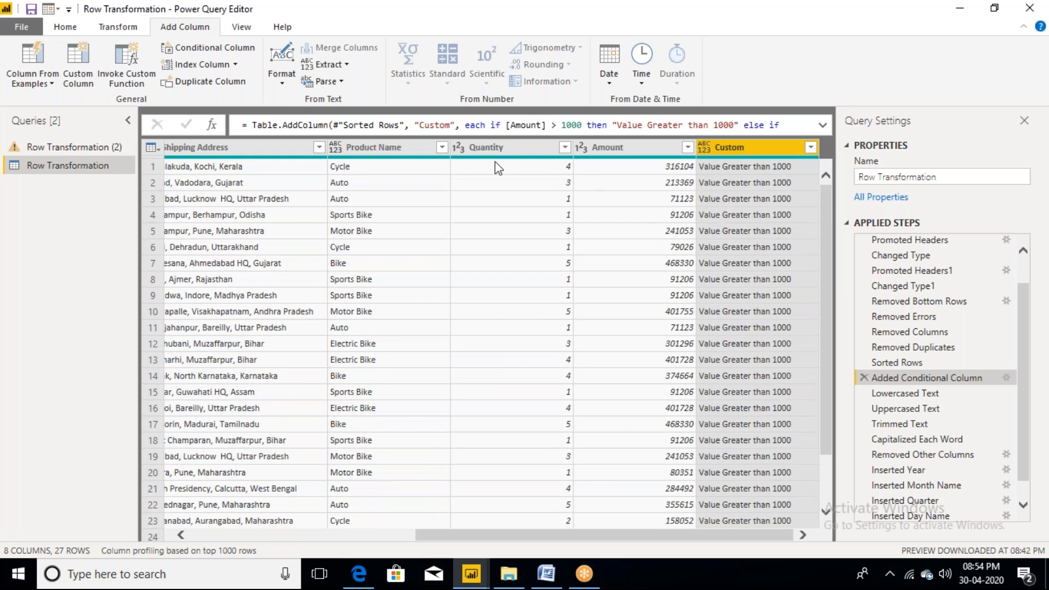
click(1009, 378)
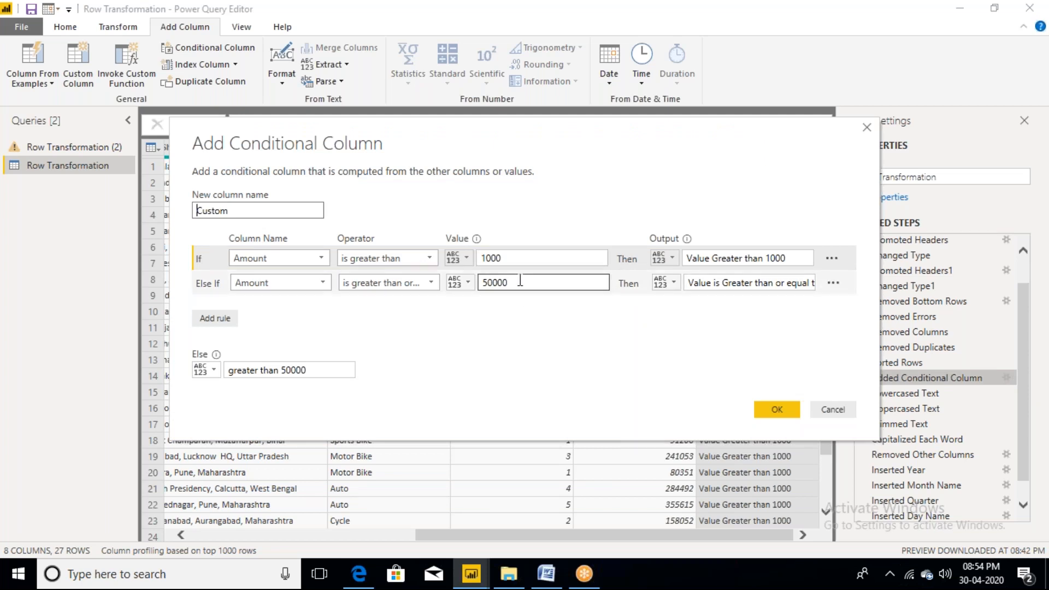
click(512, 258)
key(BackSpace)
key(BackSpace)
key(BackSpace)
key(BackSpace)
text(1)
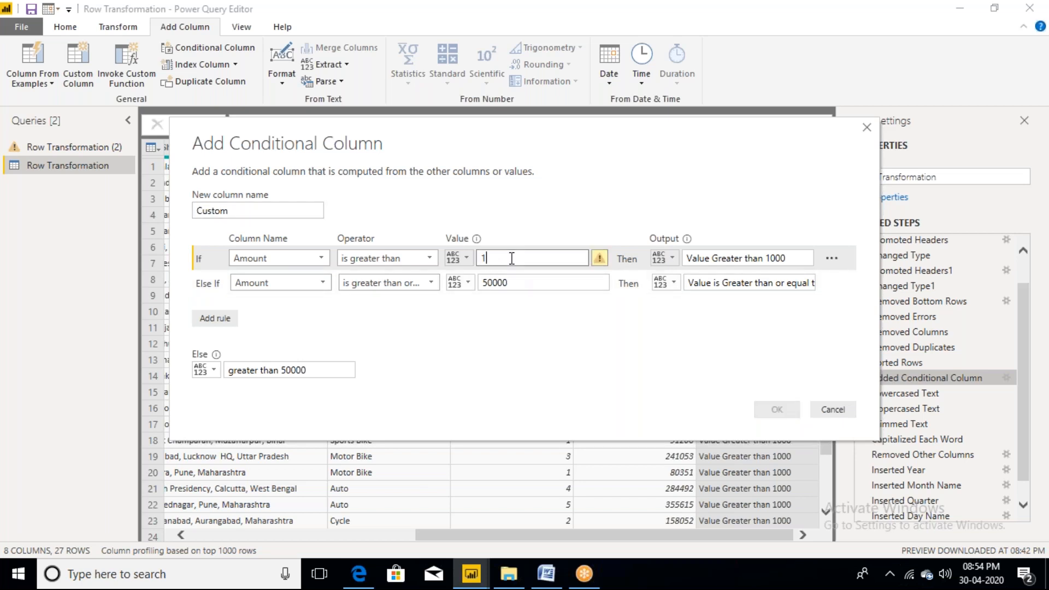
text(0000)
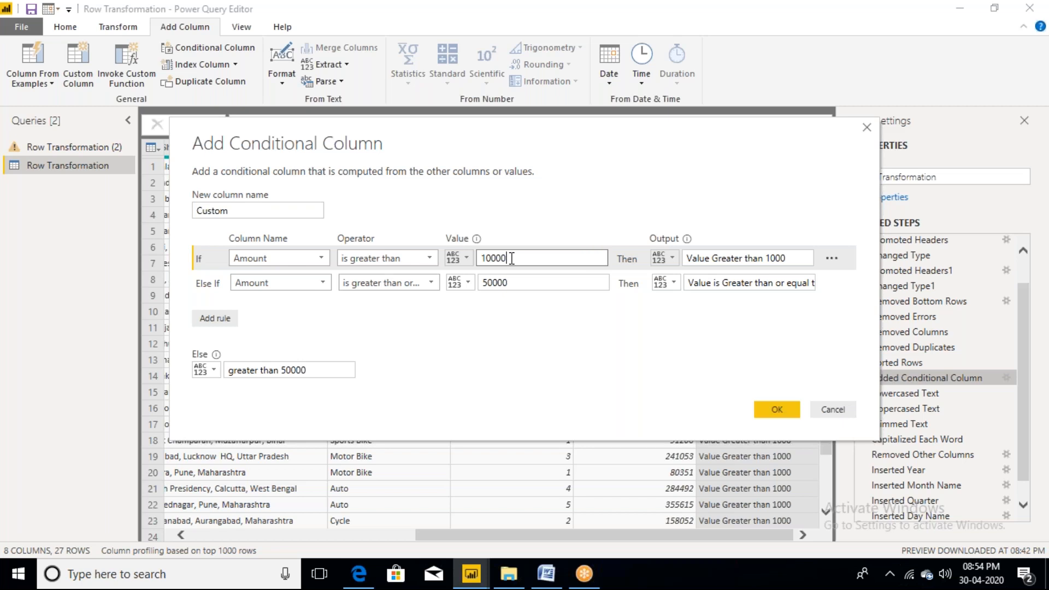
click(790, 259)
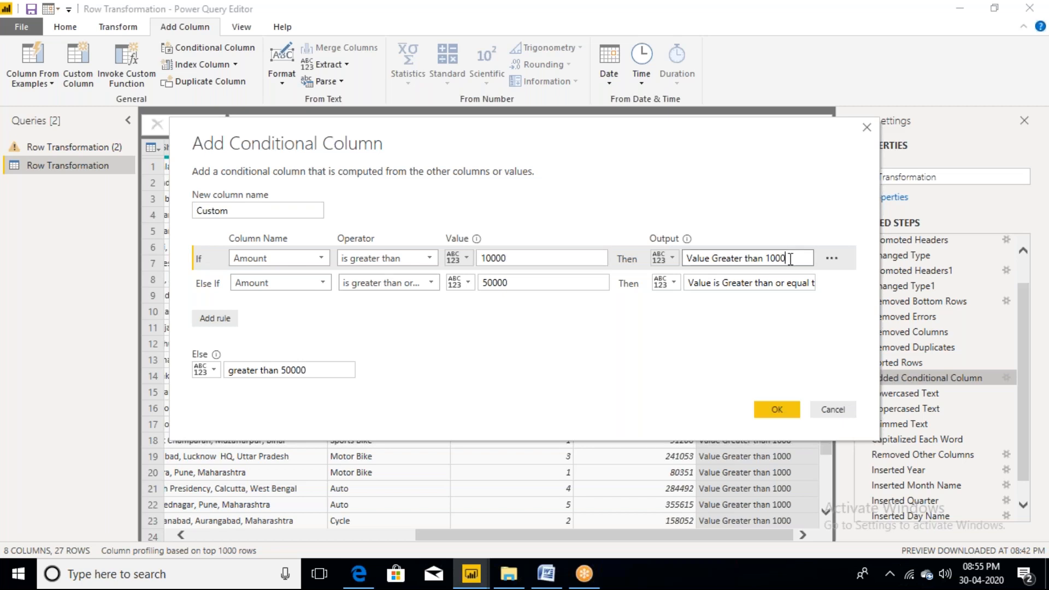
text(00)
click(525, 261)
text(0)
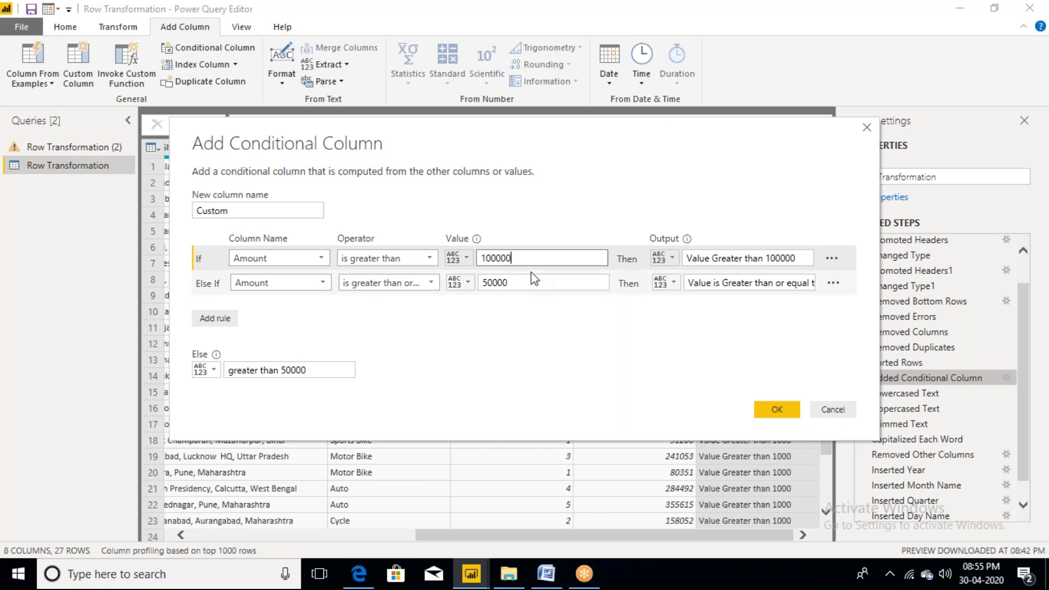
Change the else-if rule's condition to Amount is less than or equal to 100000.
click(516, 283)
key(BackSpace)
key(BackSpace)
key(BackSpace)
key(BackSpace)
key(BackSpace)
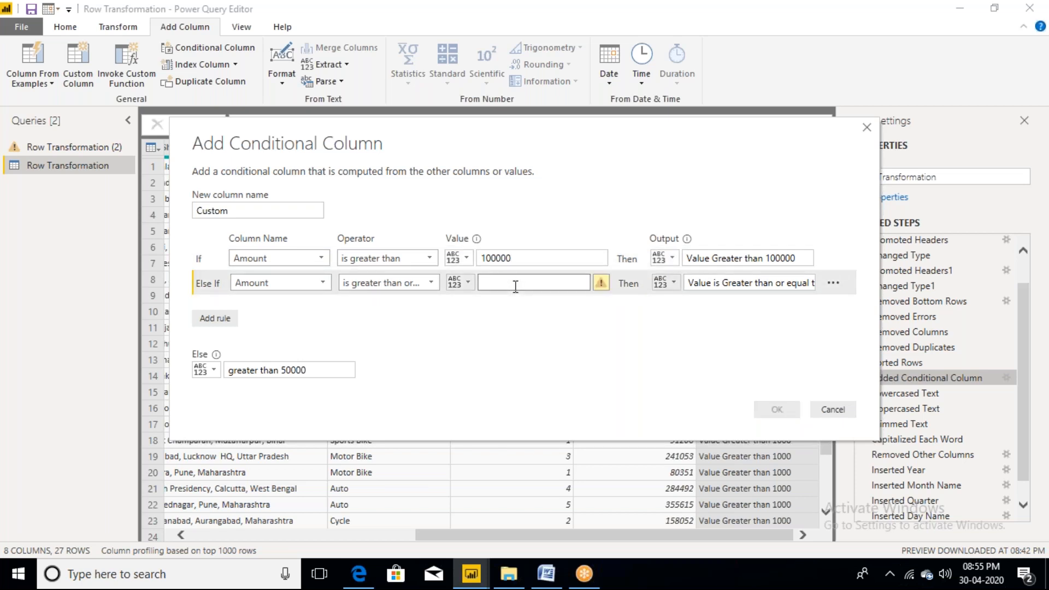
text(100000)
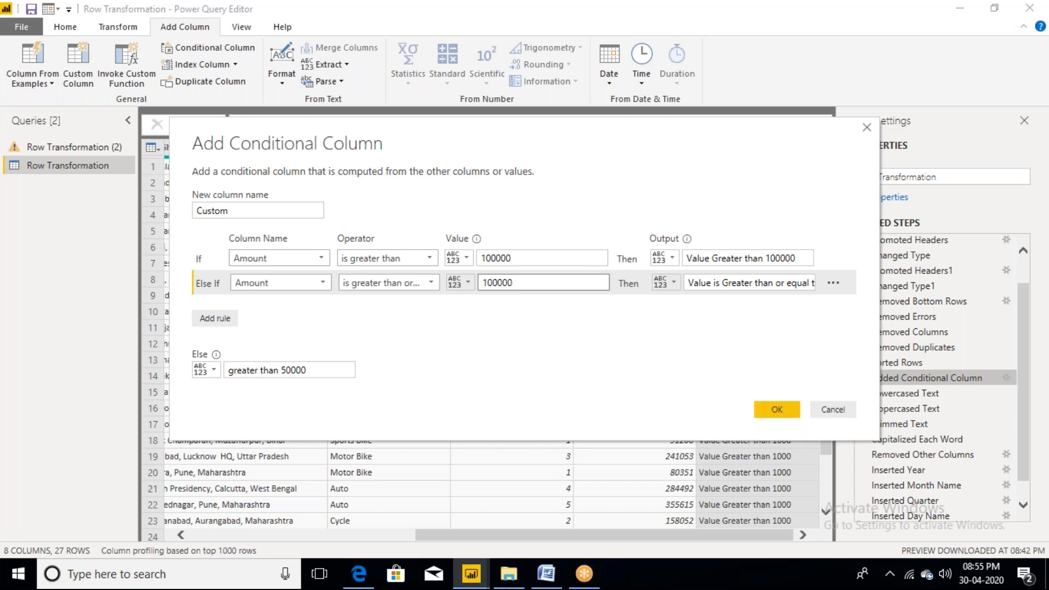
click(433, 284)
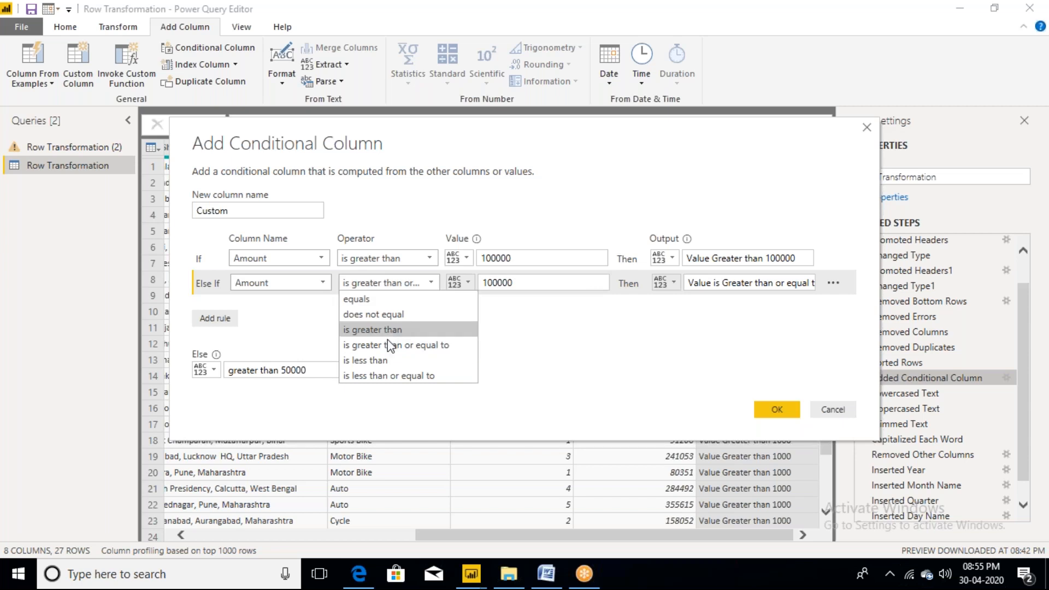
click(383, 376)
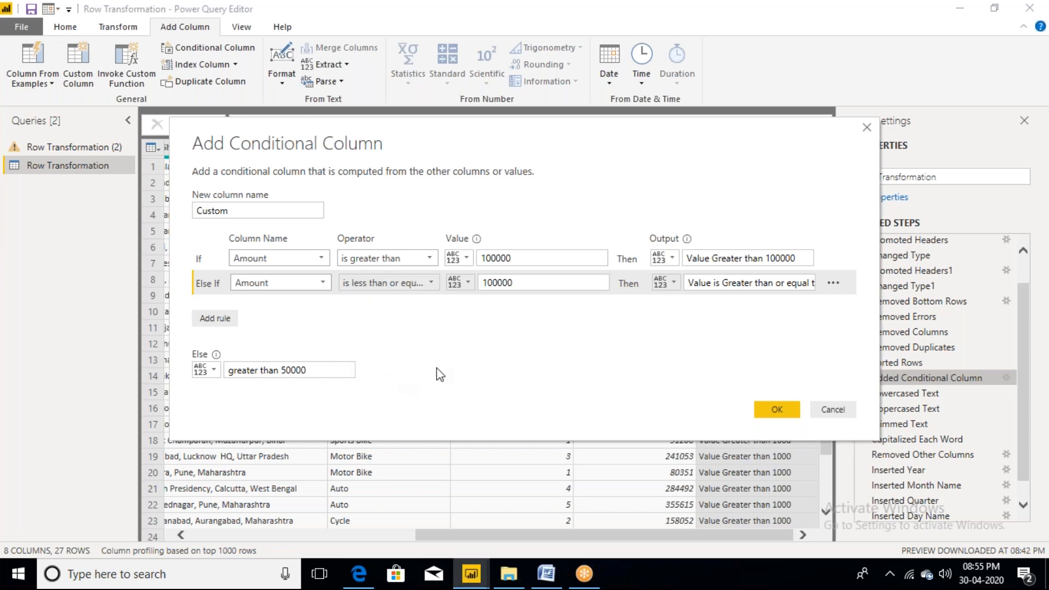
Clear the else output text of the conditional column.
drag(351, 370, 198, 373)
click(203, 370)
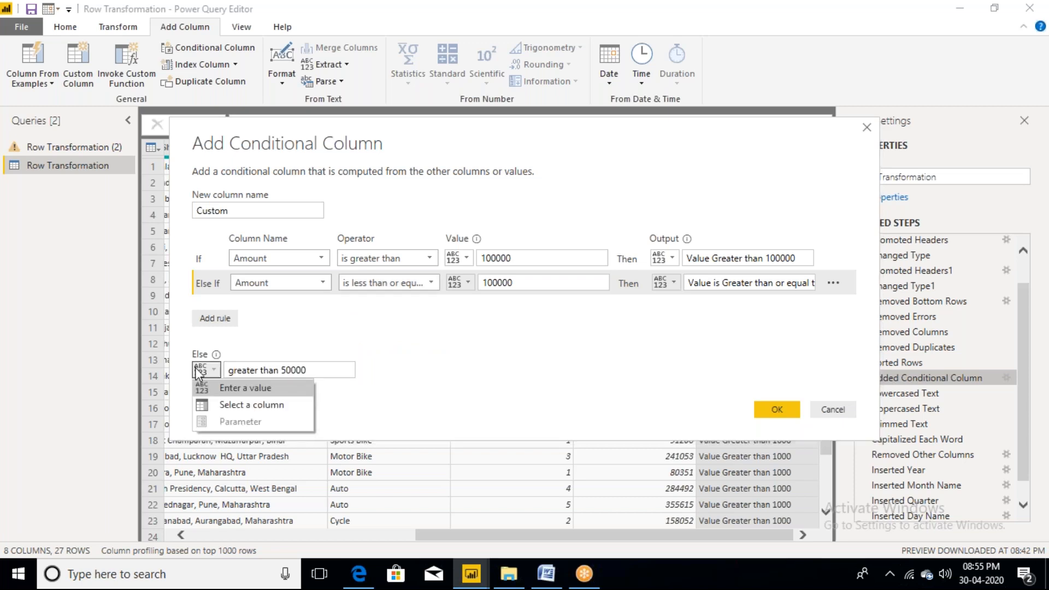
drag(315, 369, 246, 371)
click(230, 371)
key(Delete)
key(Delete)
key(Delete)
key(Delete)
key(Delete)
key(Delete)
key(Delete)
key(Delete)
key(Delete)
key(Delete)
key(Delete)
key(Delete)
key(Delete)
key(Delete)
key(Delete)
key(Delete)
key(Delete)
key(BackSpace)
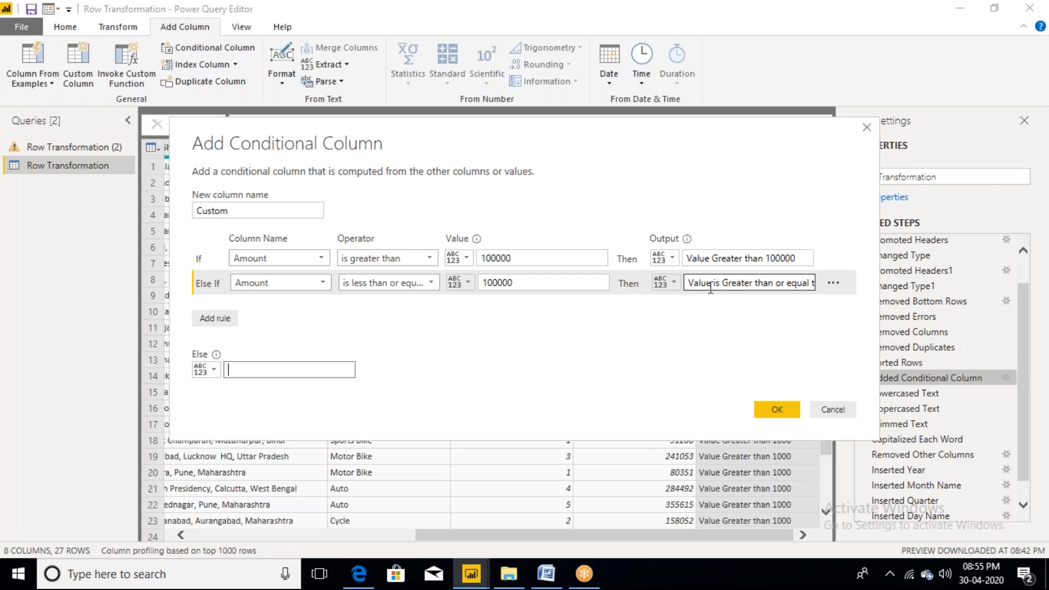
Replace the else-if rule's output with "less than 100000" and apply the conditional column.
drag(687, 284, 847, 290)
key(BackSpace)
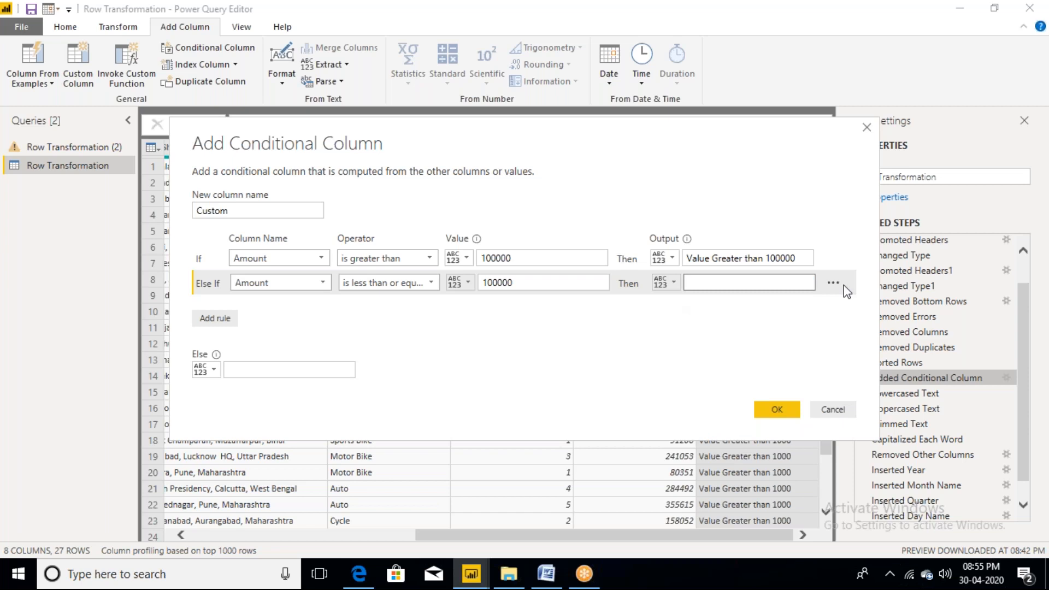
text(less than 100000)
click(776, 411)
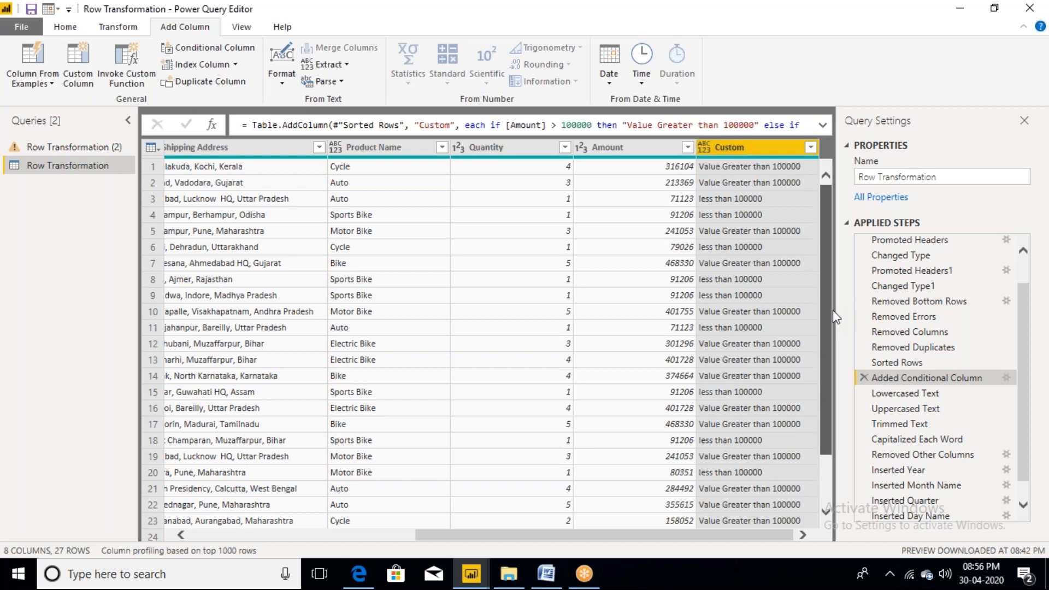
scroll(833, 310, down, 2)
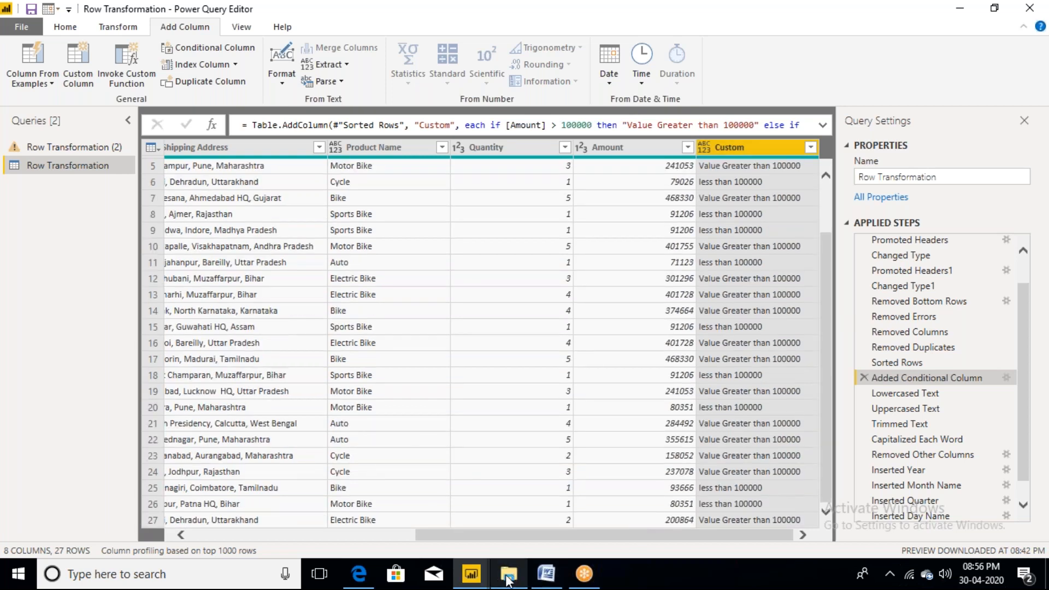
Switch to File Explorer and open the Supporting Power BI Files folder under March 2020 Dextro's Session Material, power bi notes, QueryEditor_Power Query.
mouse_move(509, 579)
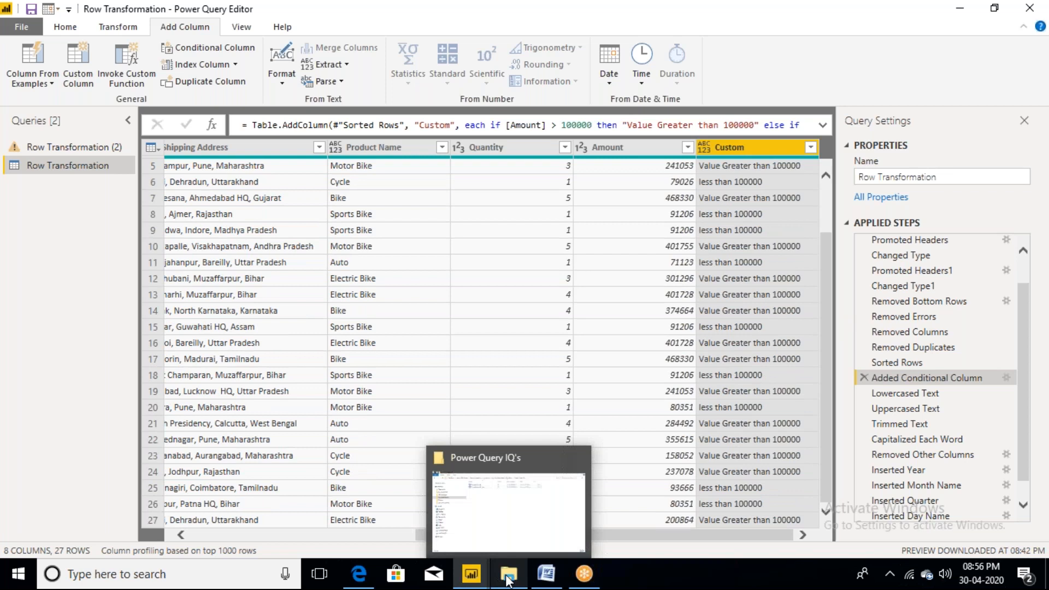
click(508, 578)
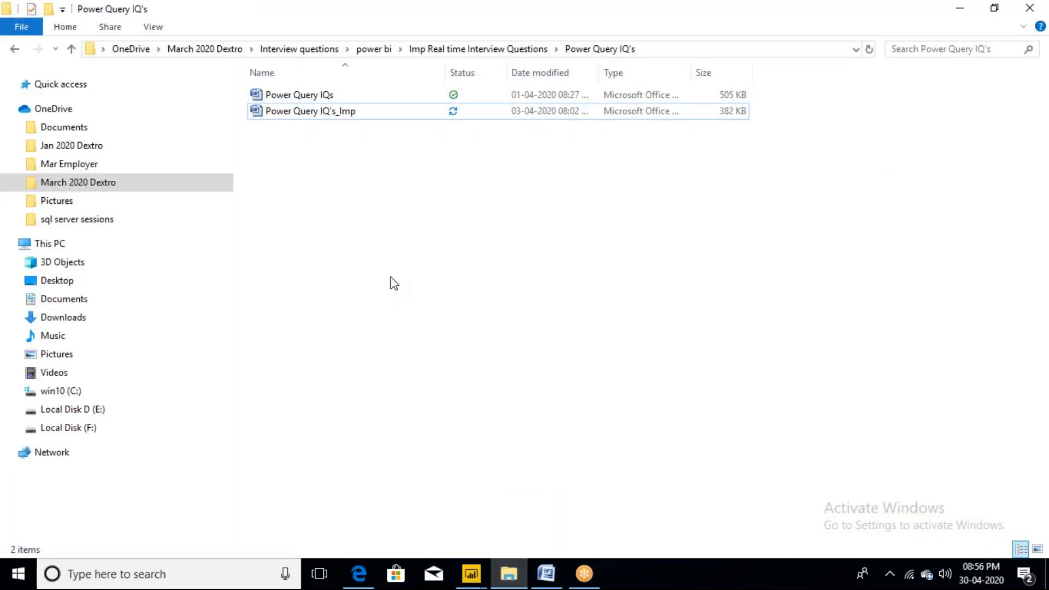
click(87, 183)
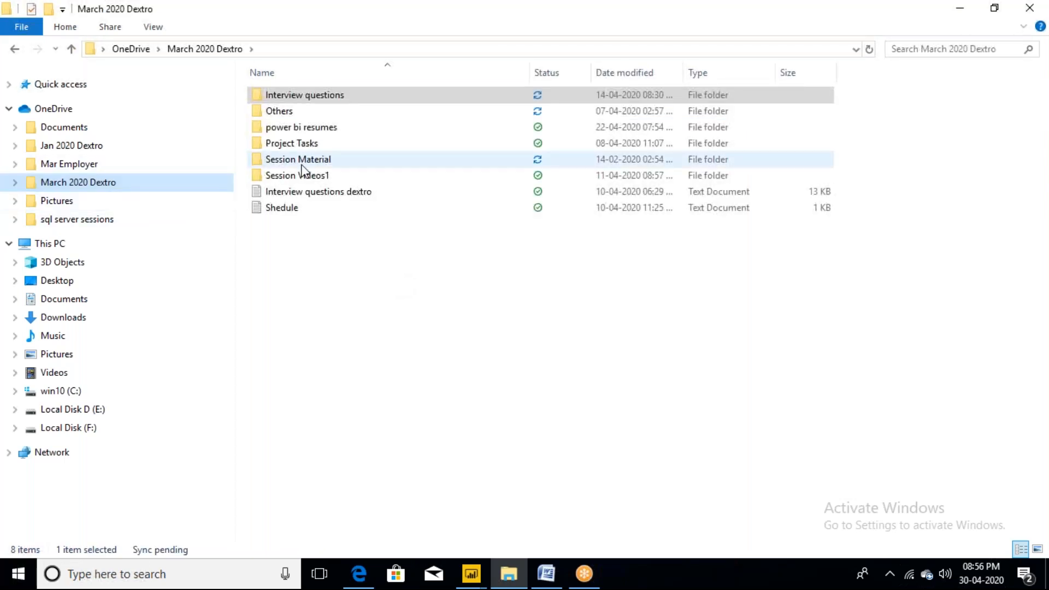
click(302, 164)
double_click(302, 164)
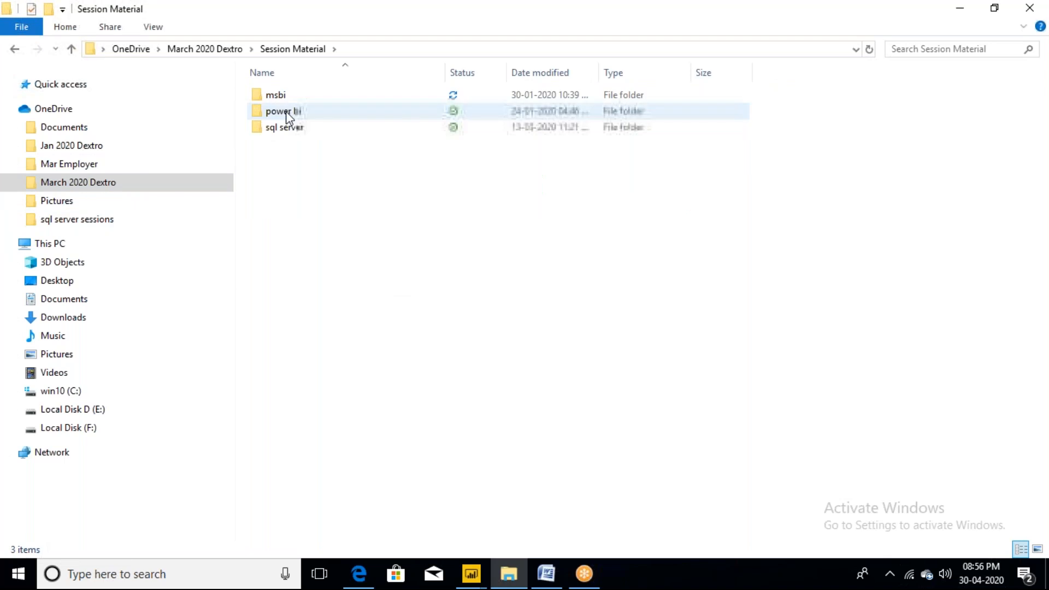
double_click(288, 112)
click(304, 103)
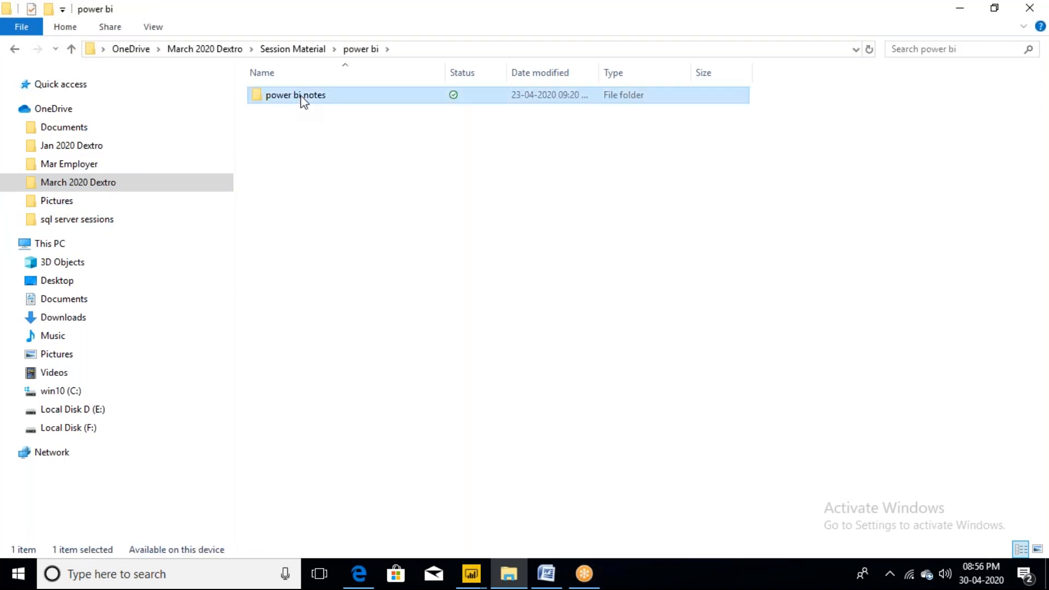
double_click(304, 100)
double_click(324, 133)
double_click(314, 98)
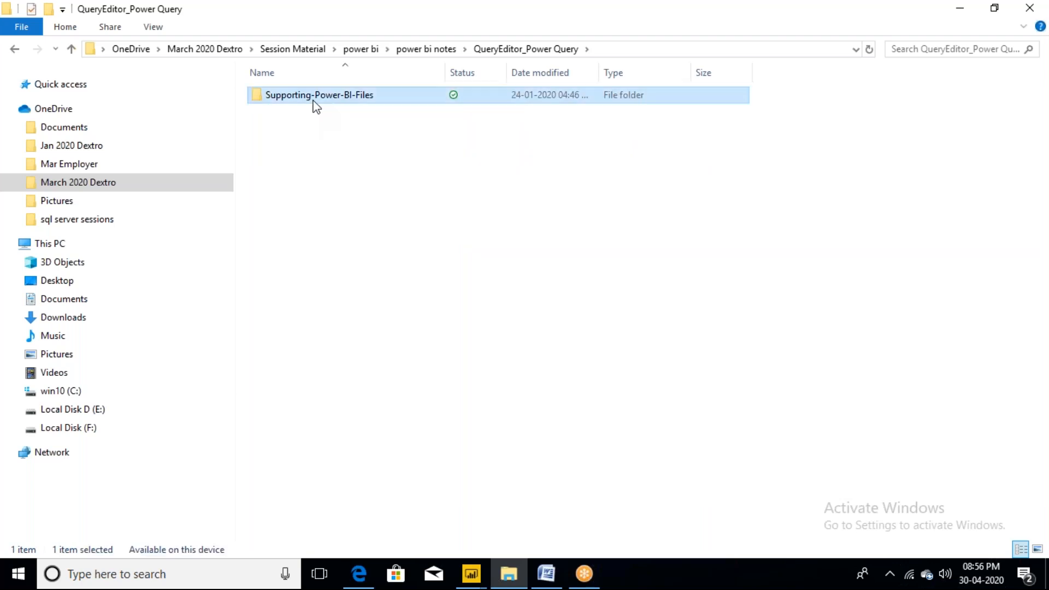
double_click(316, 95)
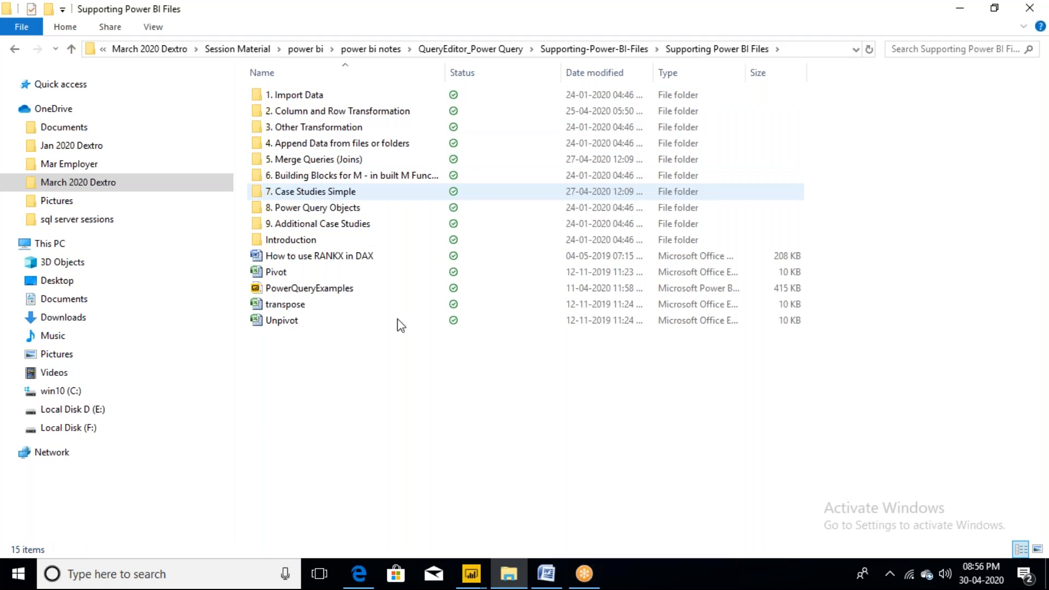
click(586, 577)
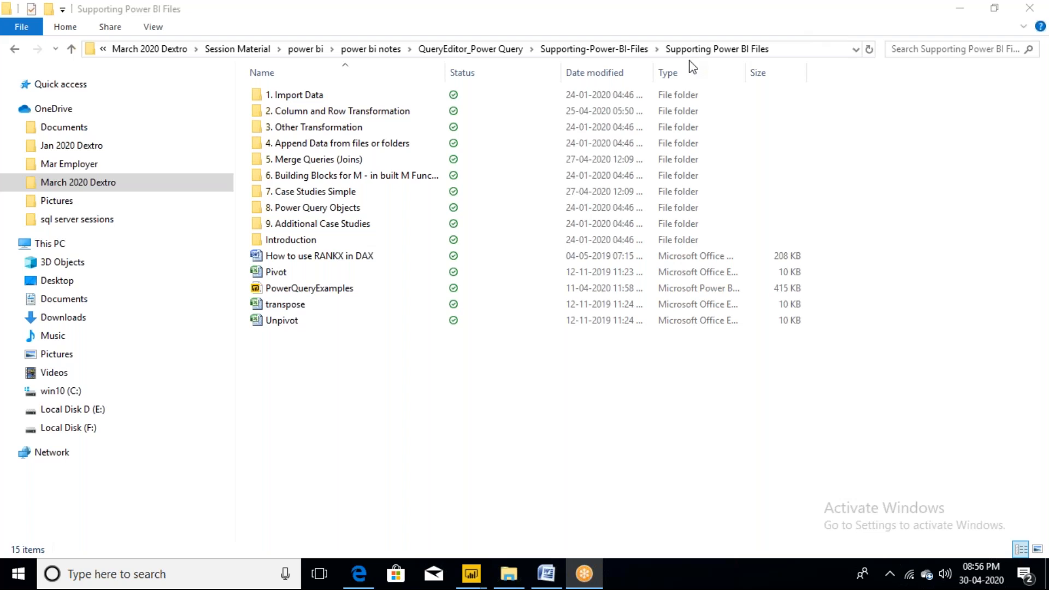
Look into CSV Folder under "4. Append Data from files or folders", then open the csv files subfolder of Excel Files.
double_click(346, 146)
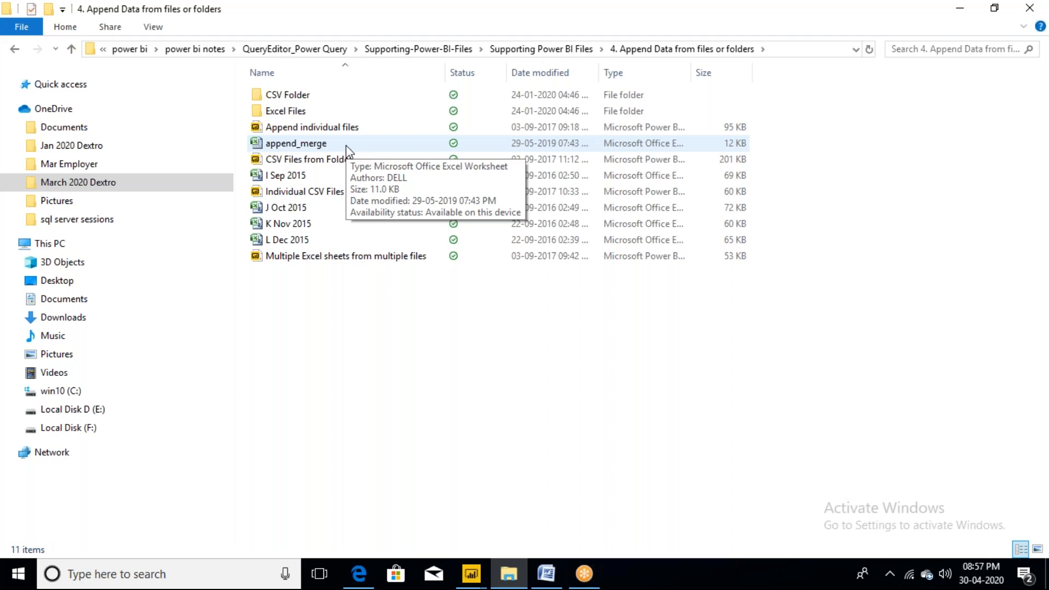
double_click(283, 97)
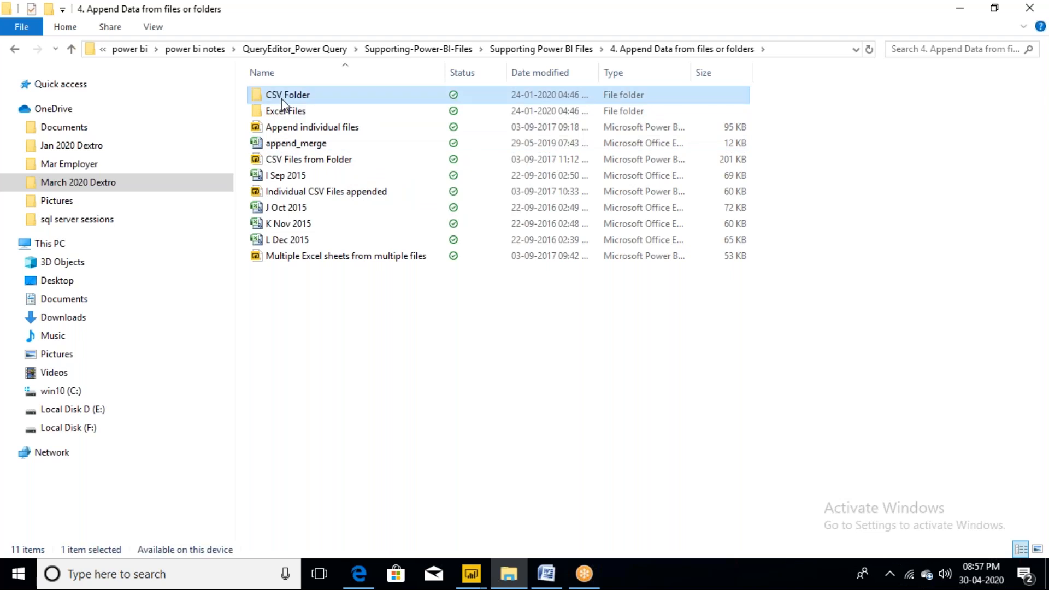
key(alt+Left)
key(Down)
key(Return)
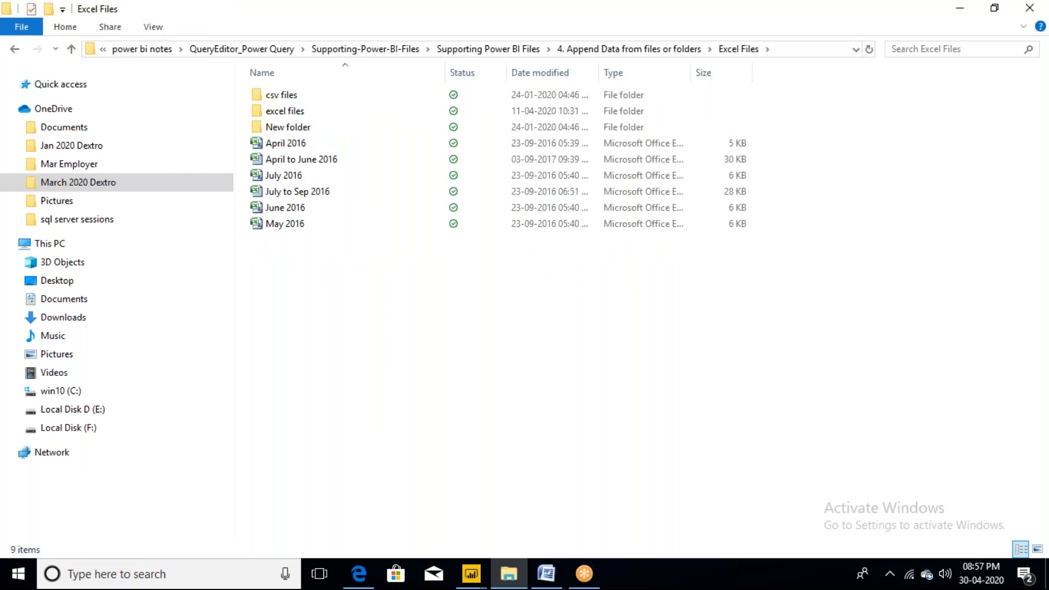
key(Down)
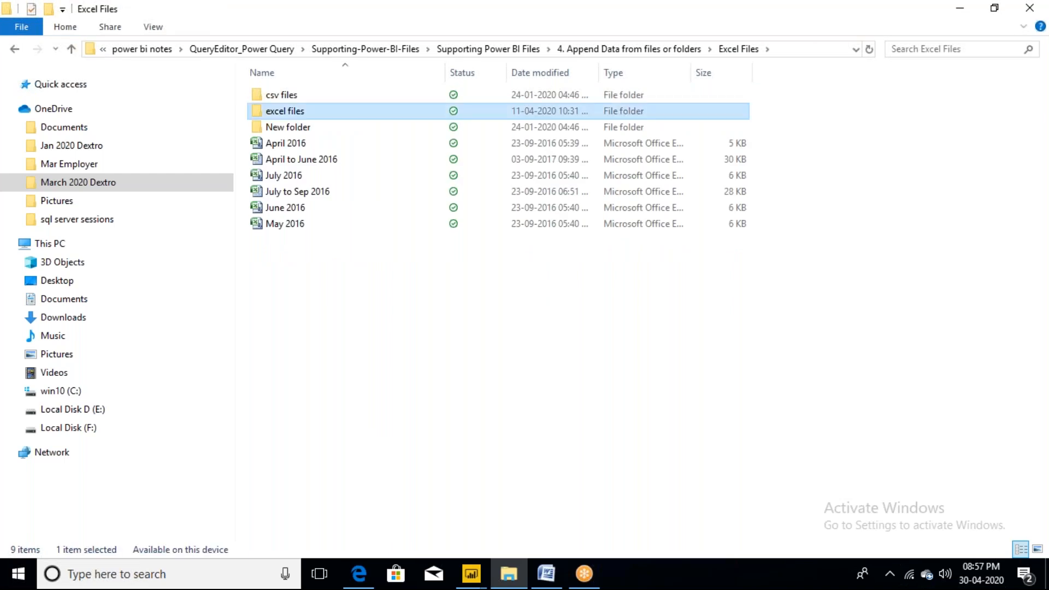
key(Up)
key(Return)
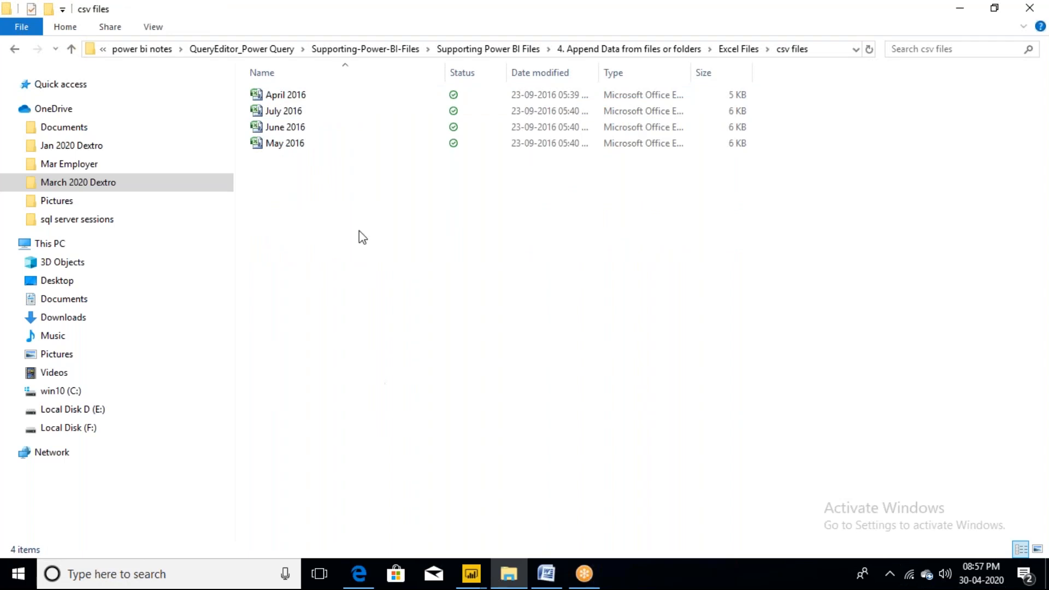
Try to open the April 2016 CSV file in Excel.
click(286, 101)
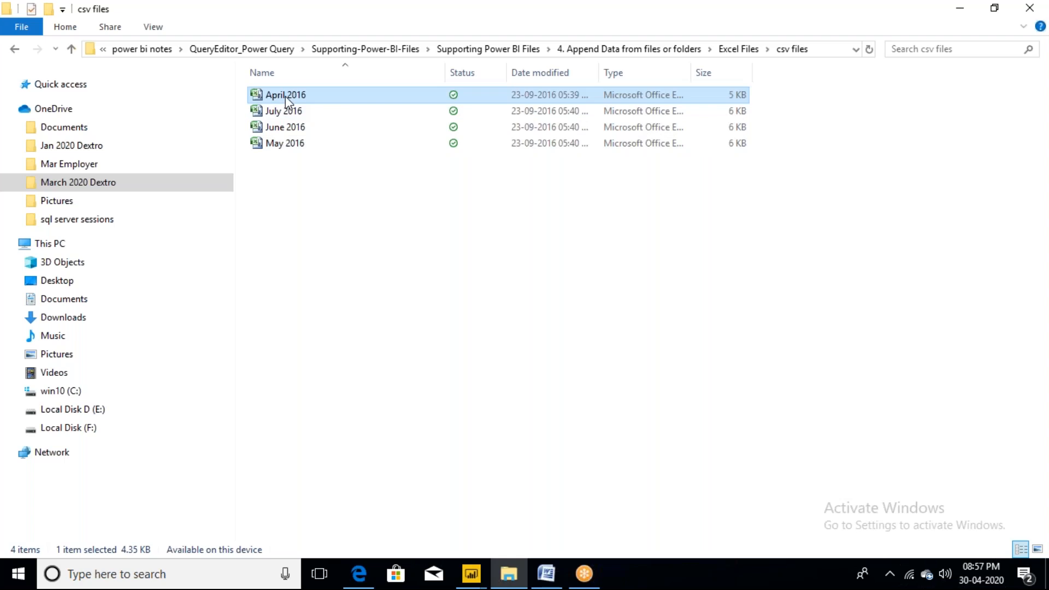
double_click(287, 101)
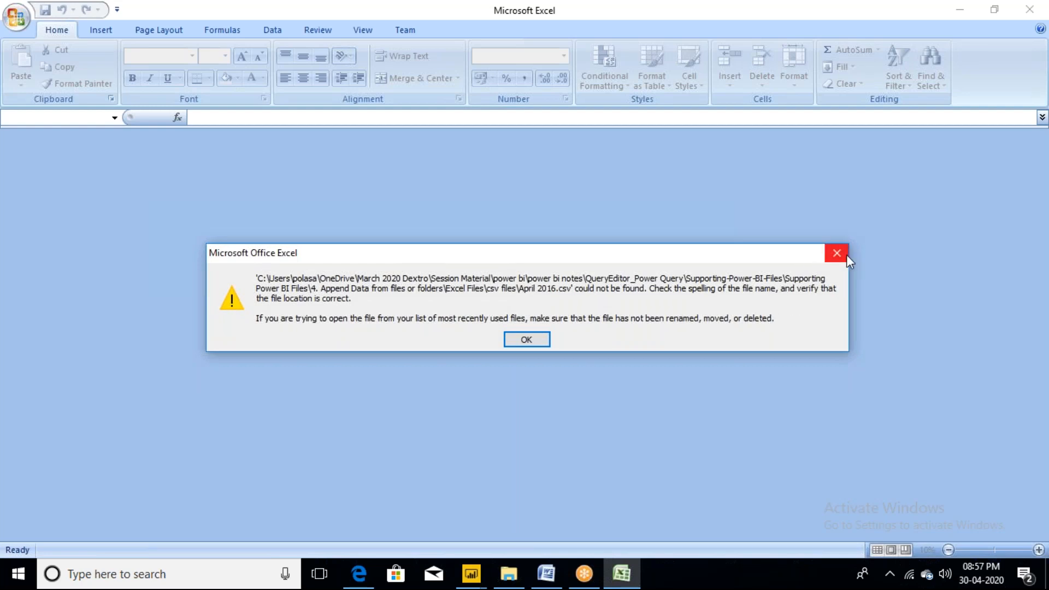
click(837, 253)
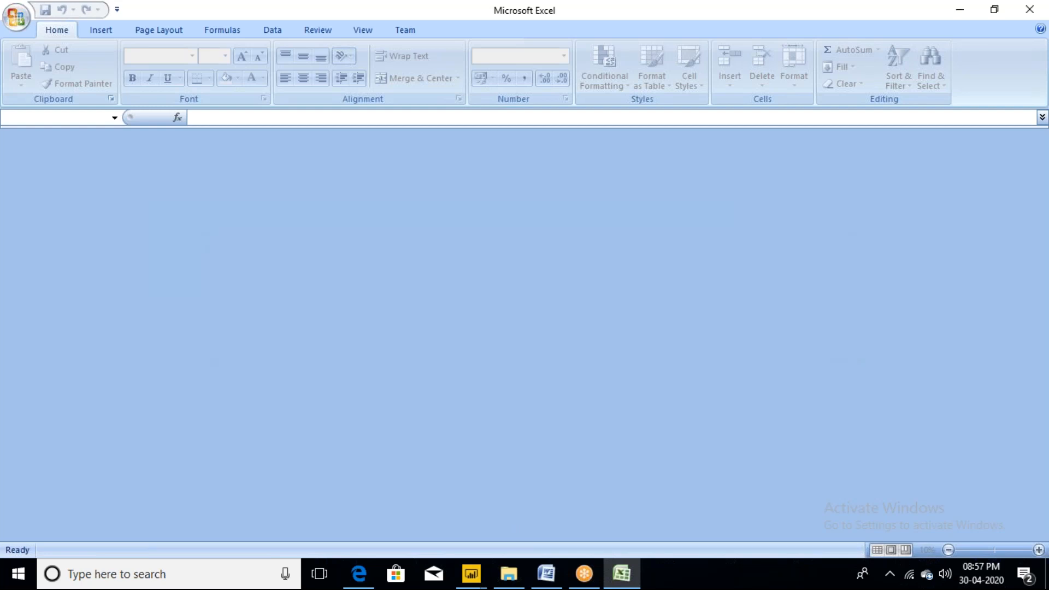
Bring up the desktop's excel files folder, check its parent Desktop folder, and return to excel files.
key(super+d)
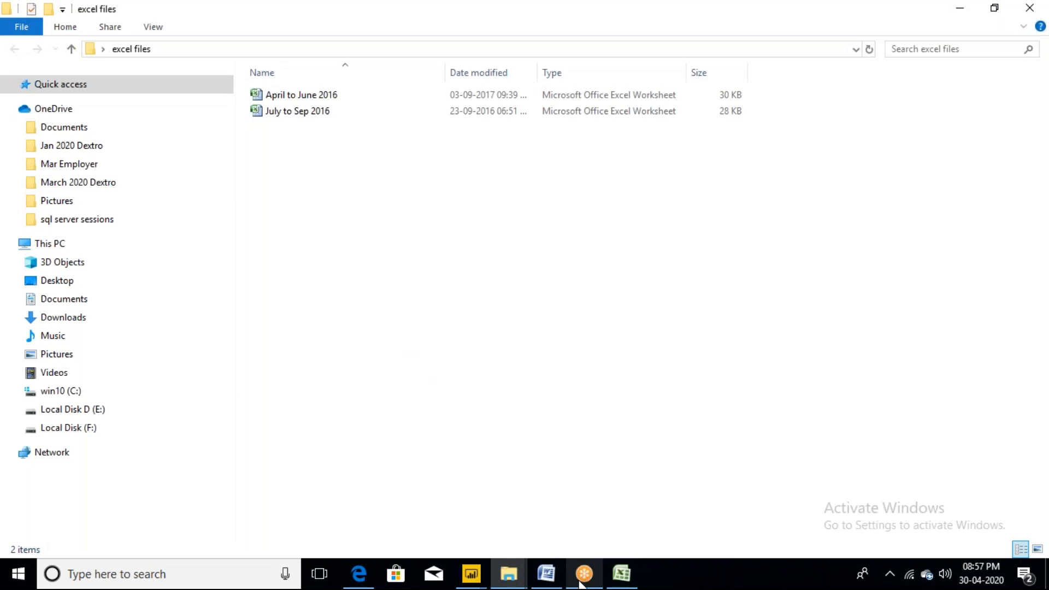
mouse_move(580, 581)
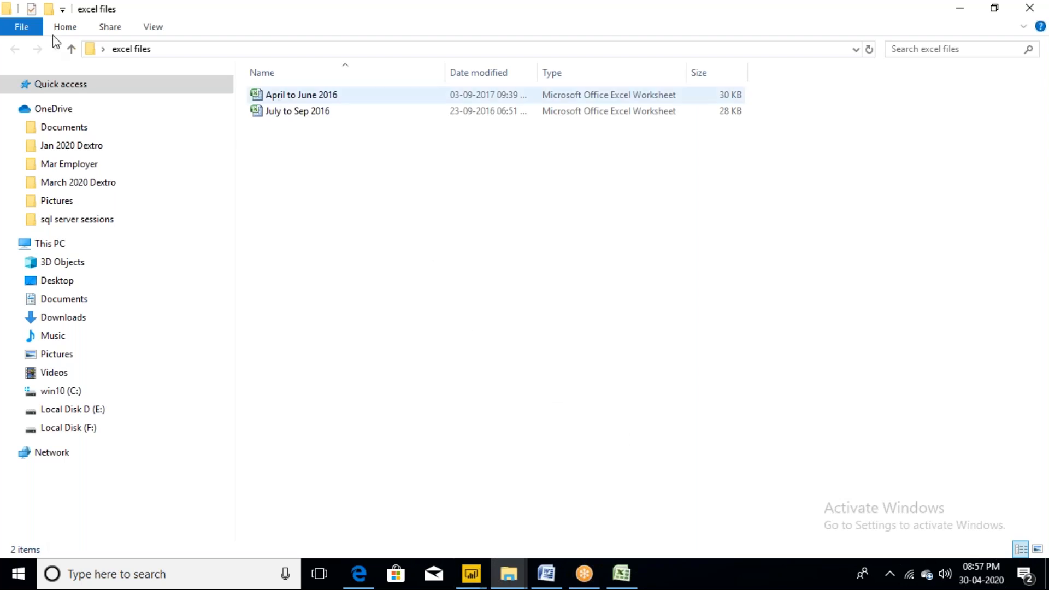
click(72, 50)
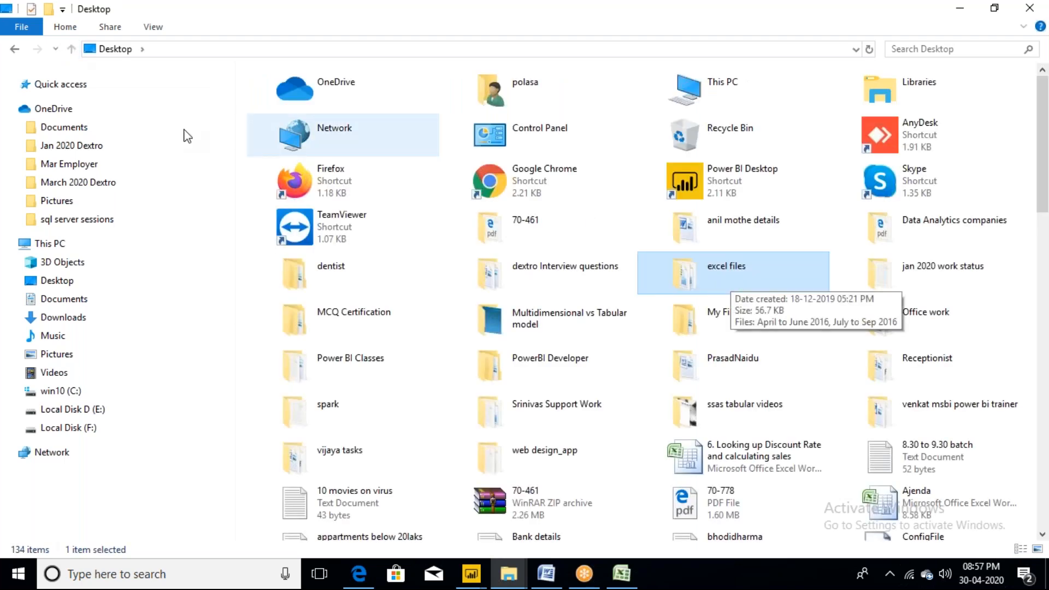
click(15, 50)
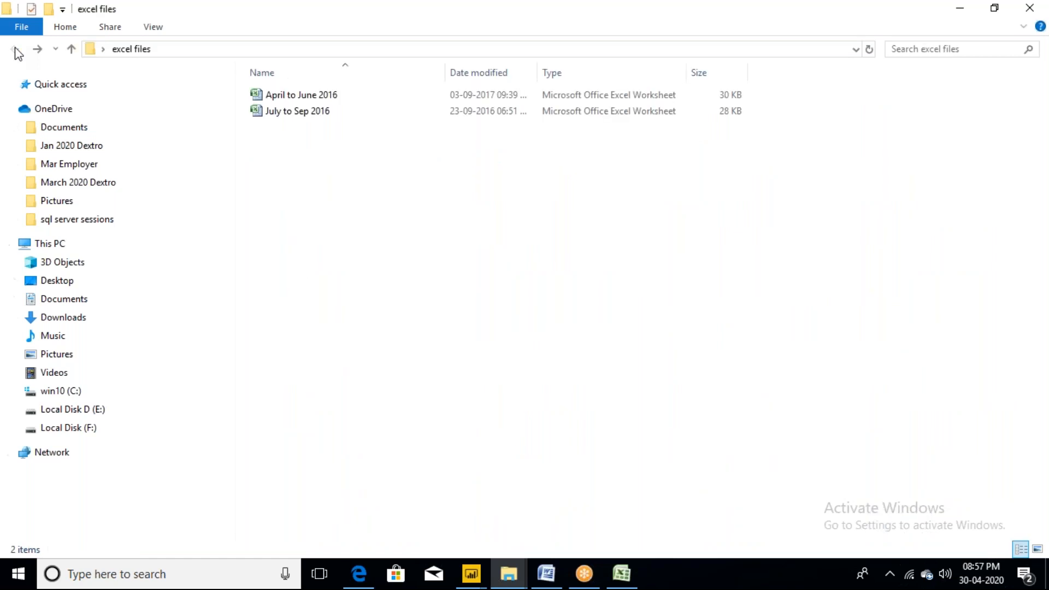
click(72, 49)
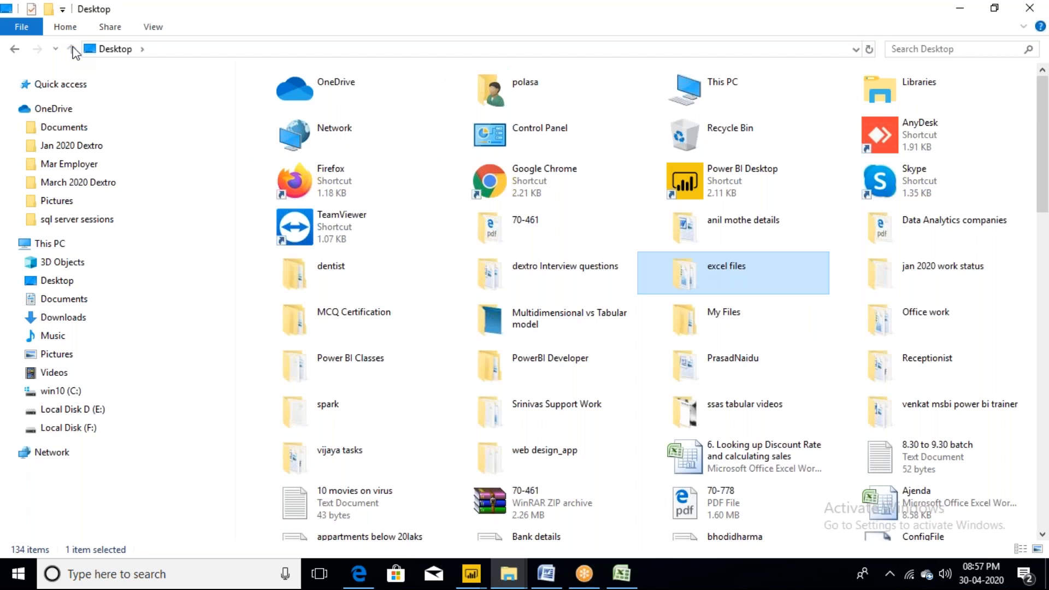
click(17, 50)
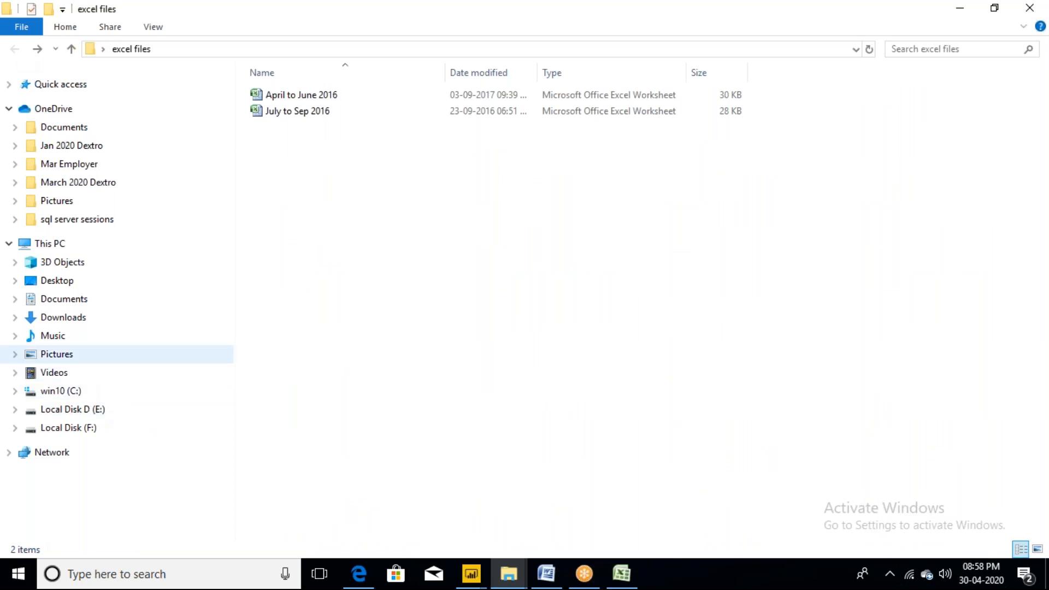
Open the "4. Append Data from files or folders" folder within March 2020 Dextro's Session Material, under Supporting Power BI Files.
click(71, 187)
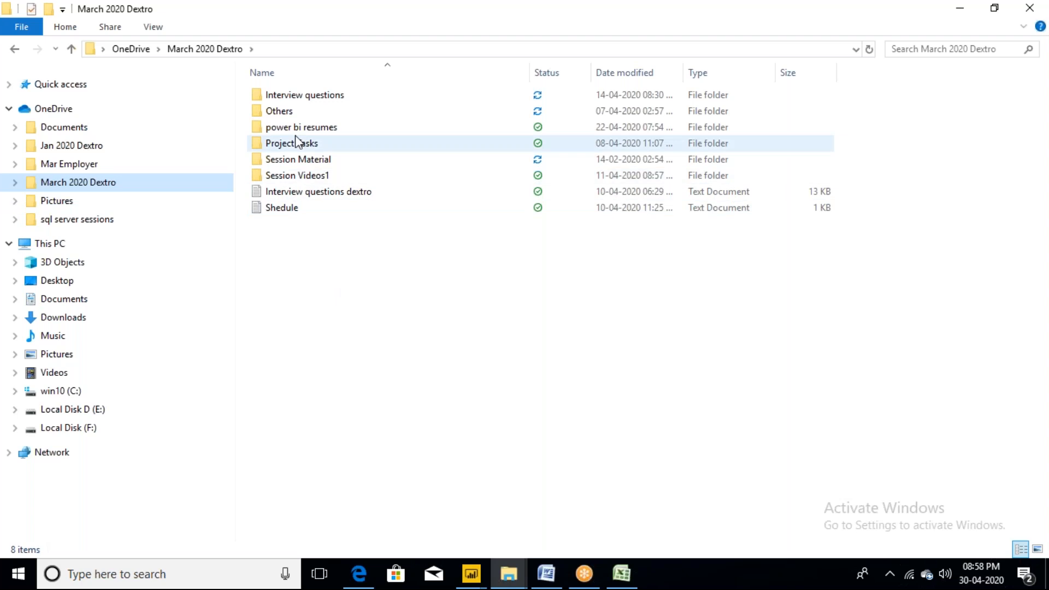
double_click(313, 161)
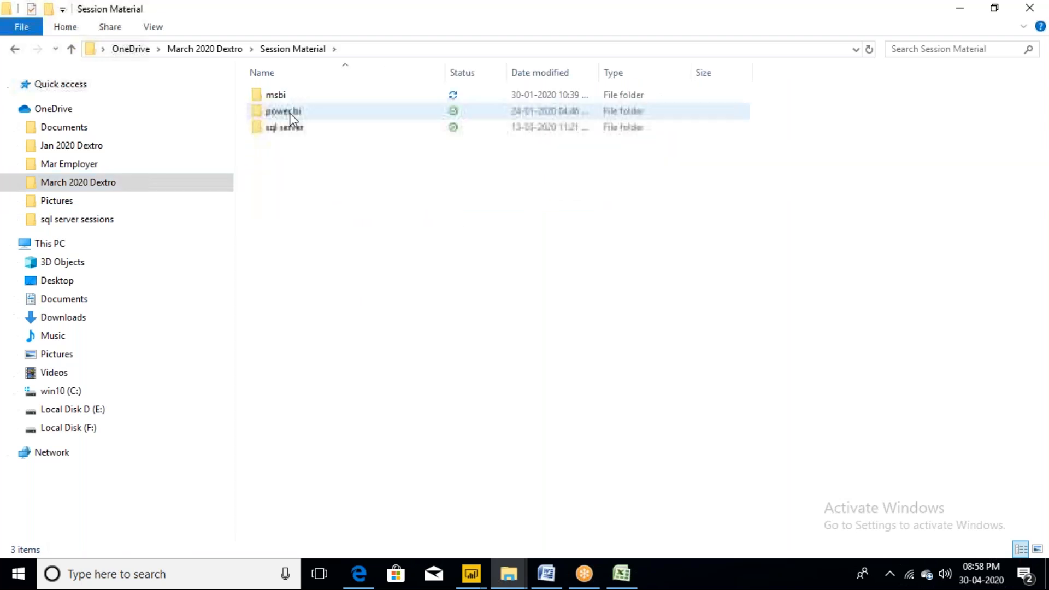
double_click(289, 112)
double_click(303, 98)
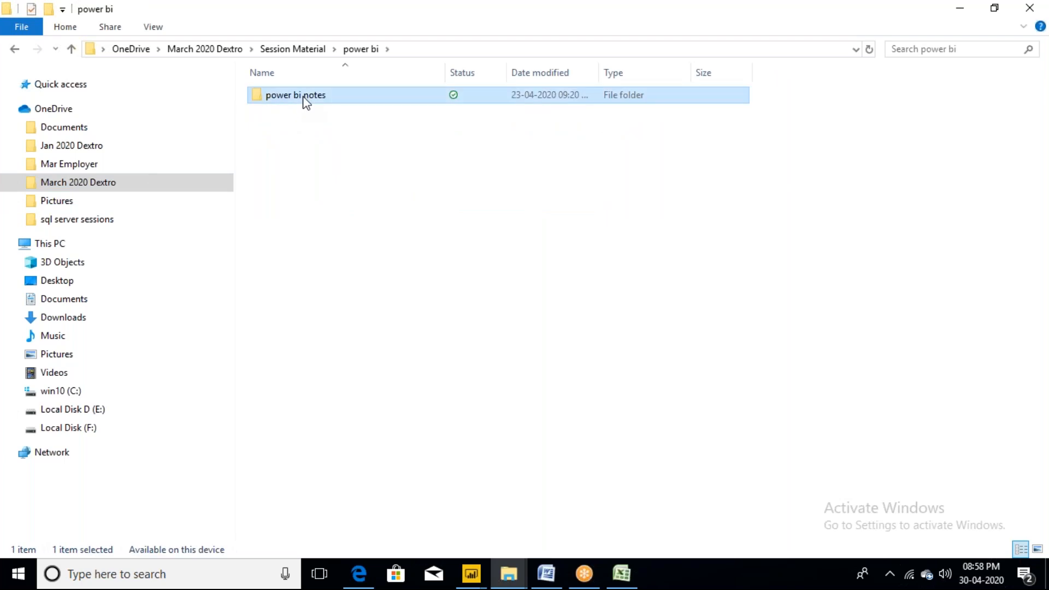
double_click(328, 127)
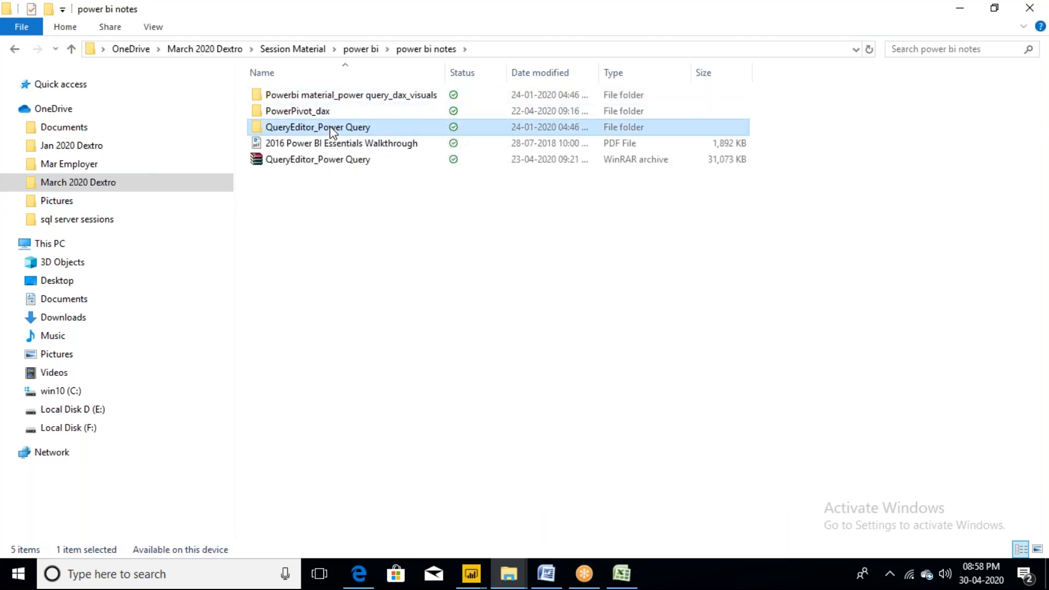
double_click(296, 97)
double_click(297, 96)
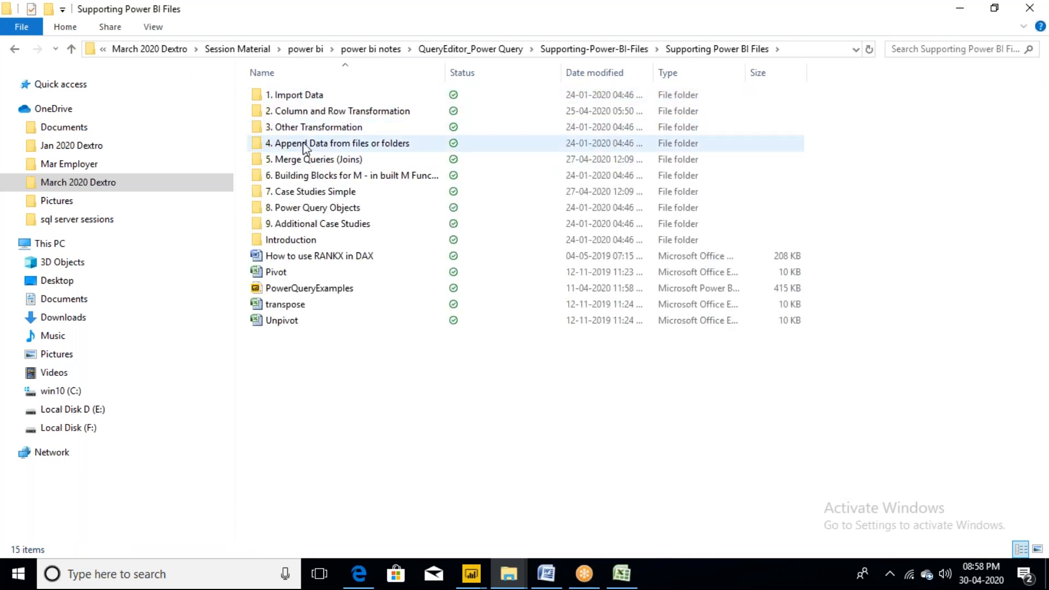
double_click(304, 145)
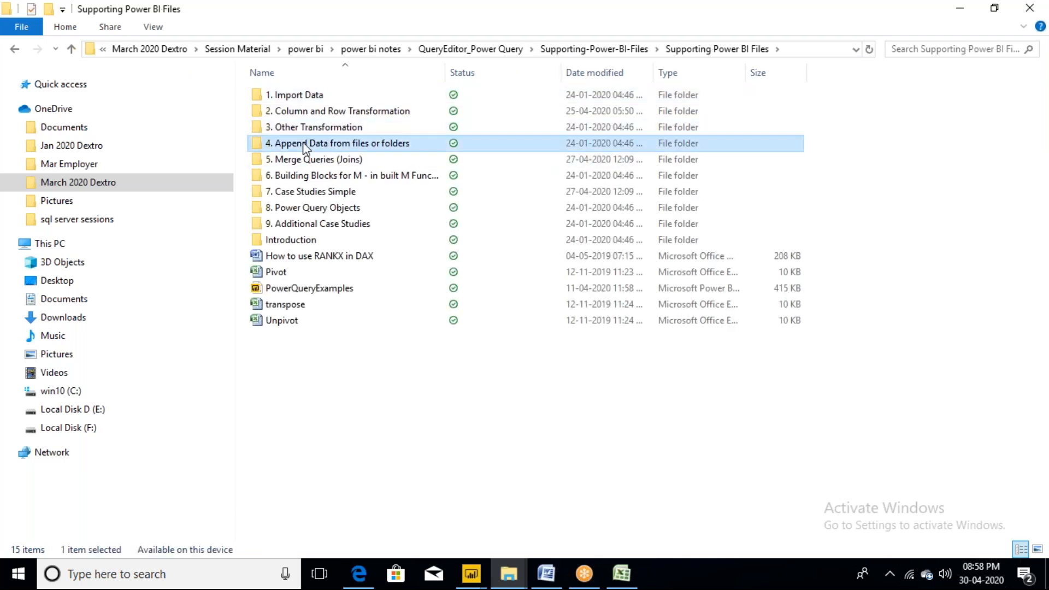
click(815, 21)
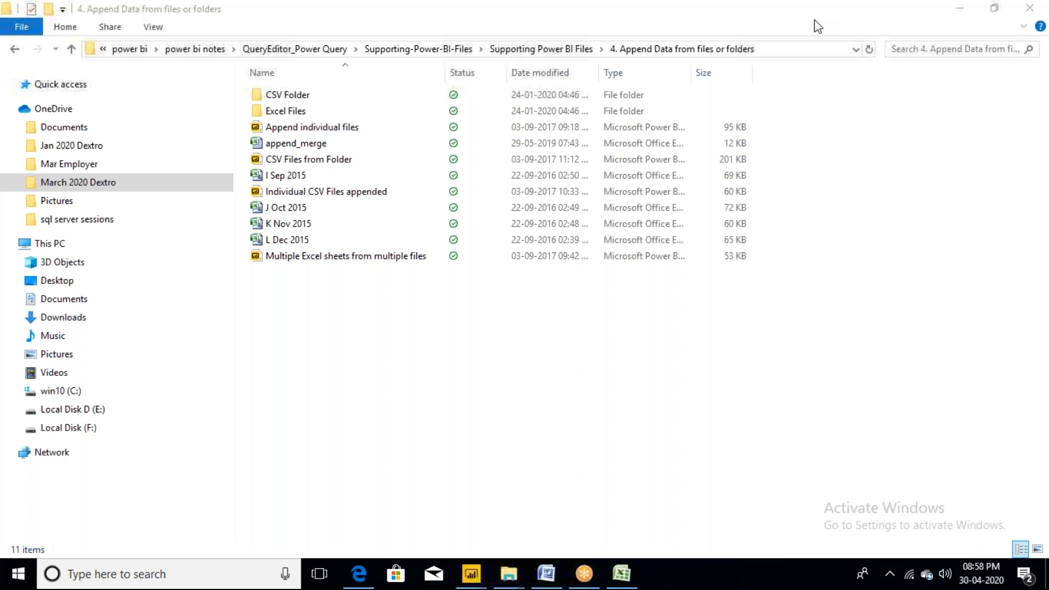
Examine the excel files and csv files subfolders inside Excel Files, returning to the Excel Files folder.
double_click(283, 115)
double_click(285, 111)
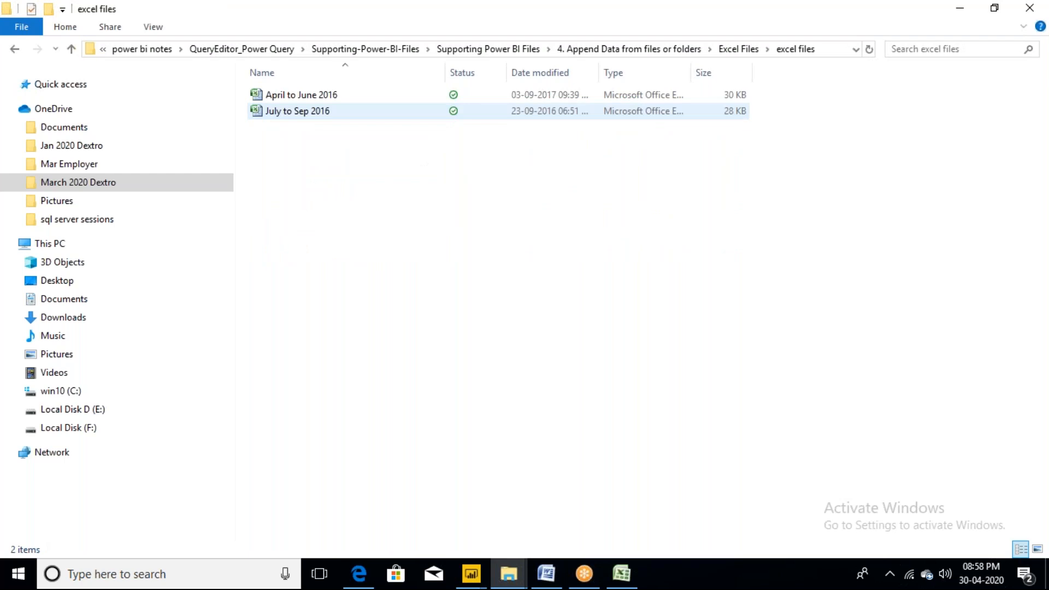
key(BackSpace)
key(Up)
key(Return)
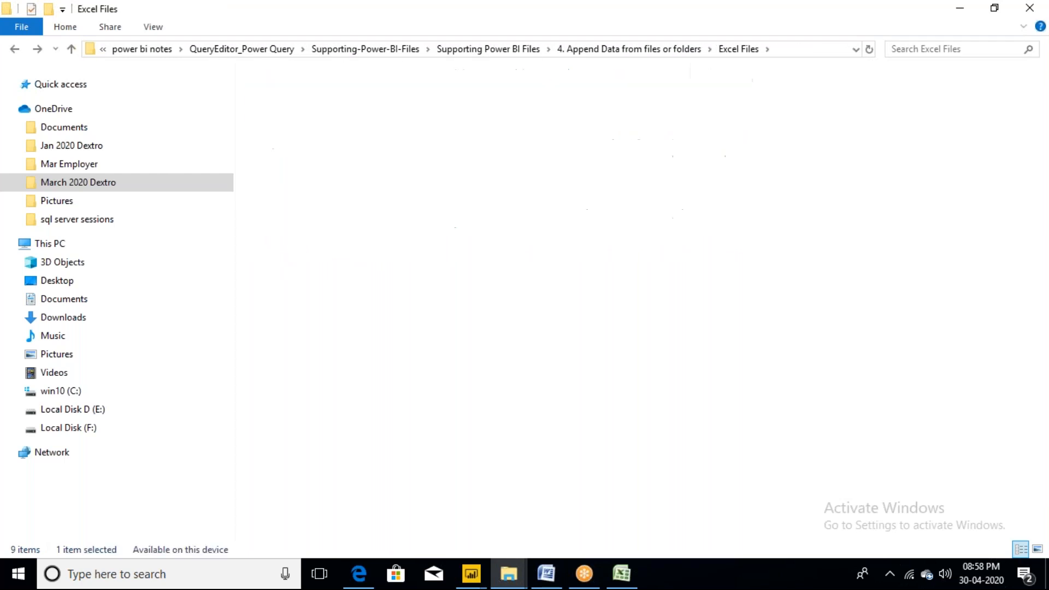
key(BackSpace)
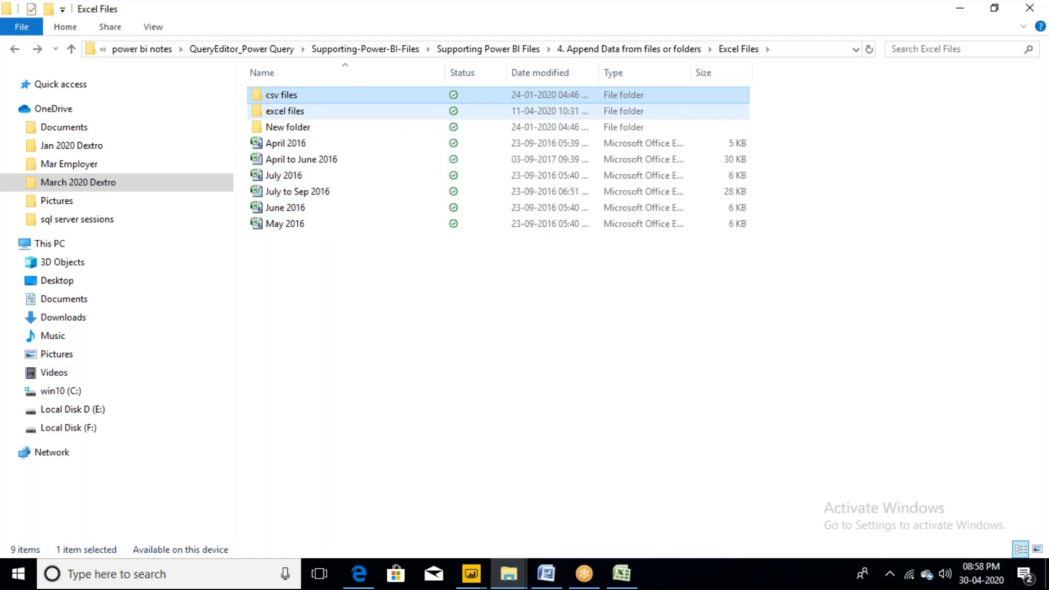
Delete the ssas topics, Growth% and XMLAQuery1 files from the desktop.
key(super+d)
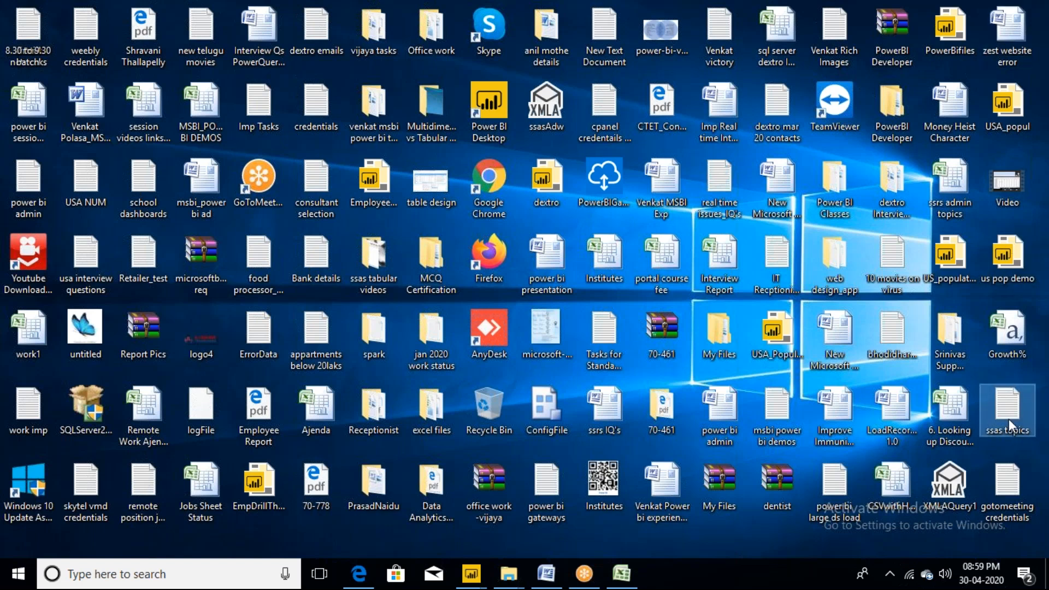
mouse_move(1009, 418)
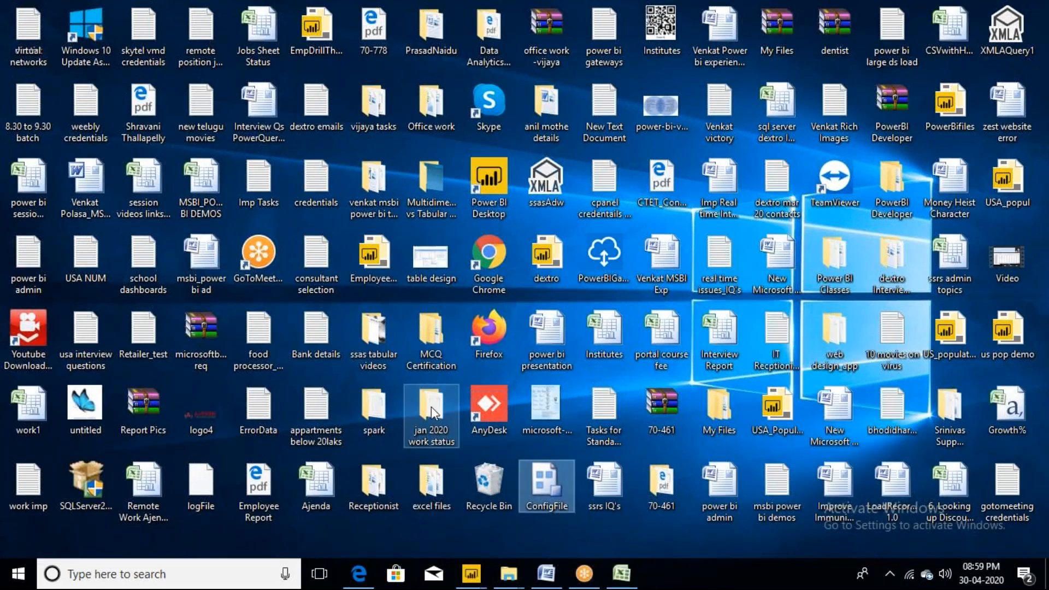
mouse_move(431, 407)
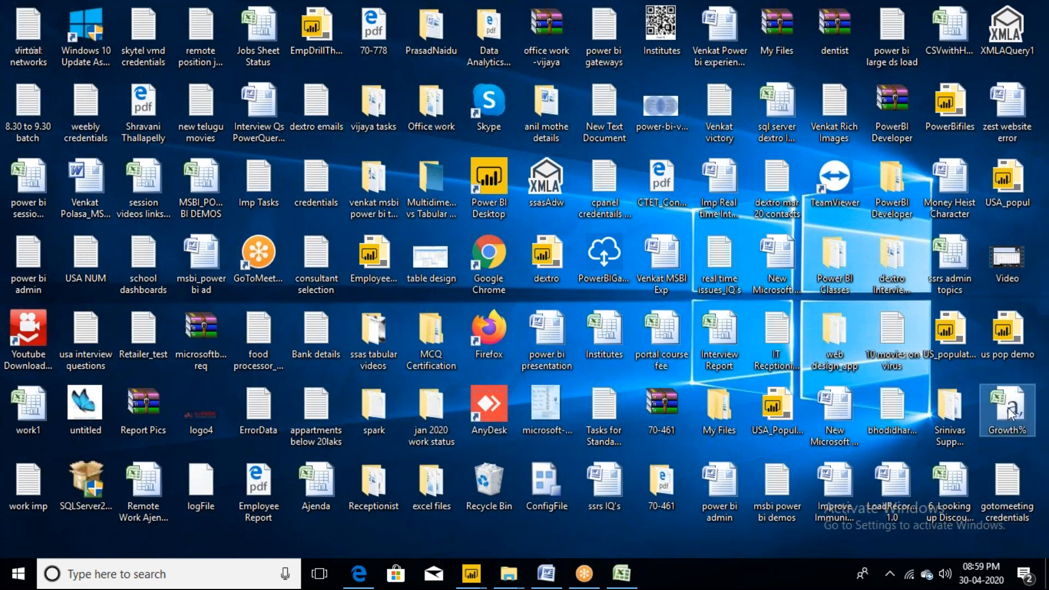
key(Delete)
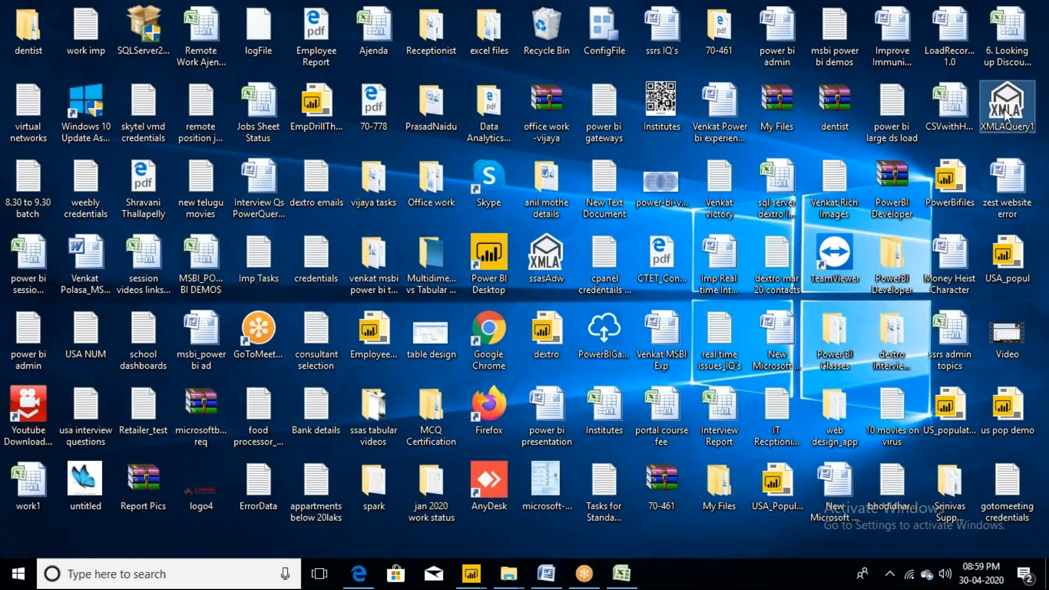
key(Delete)
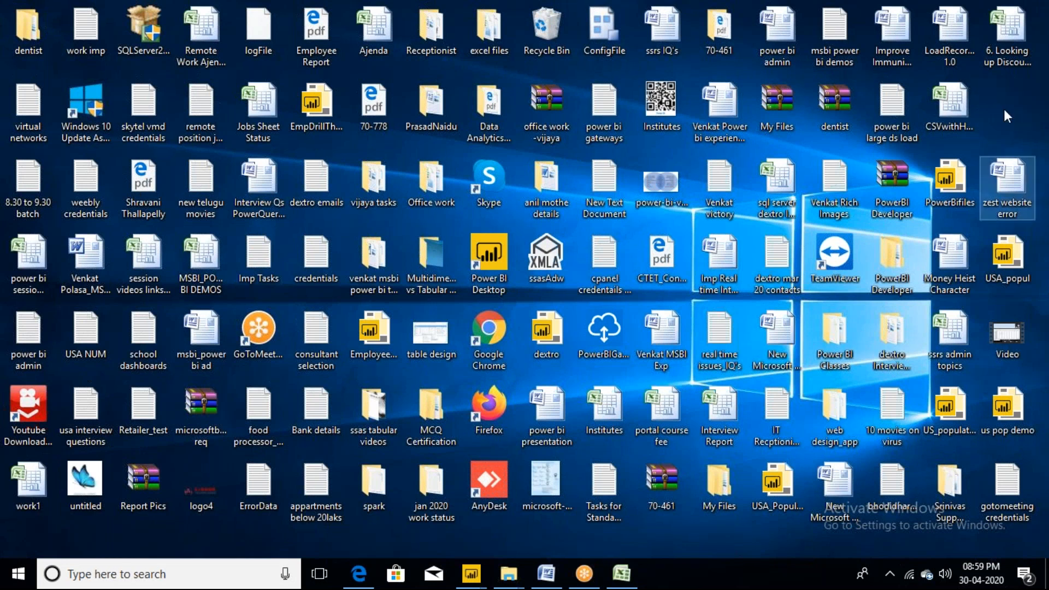
click(1005, 111)
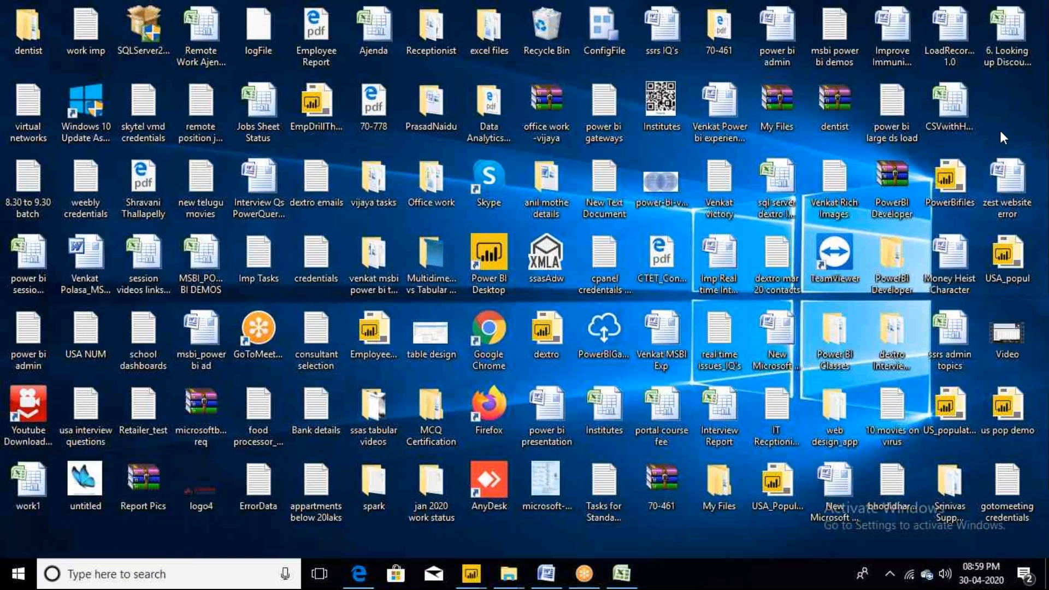
Return to the csv files folder window and go up to its Supporting Power BI Files folder.
mouse_move(509, 574)
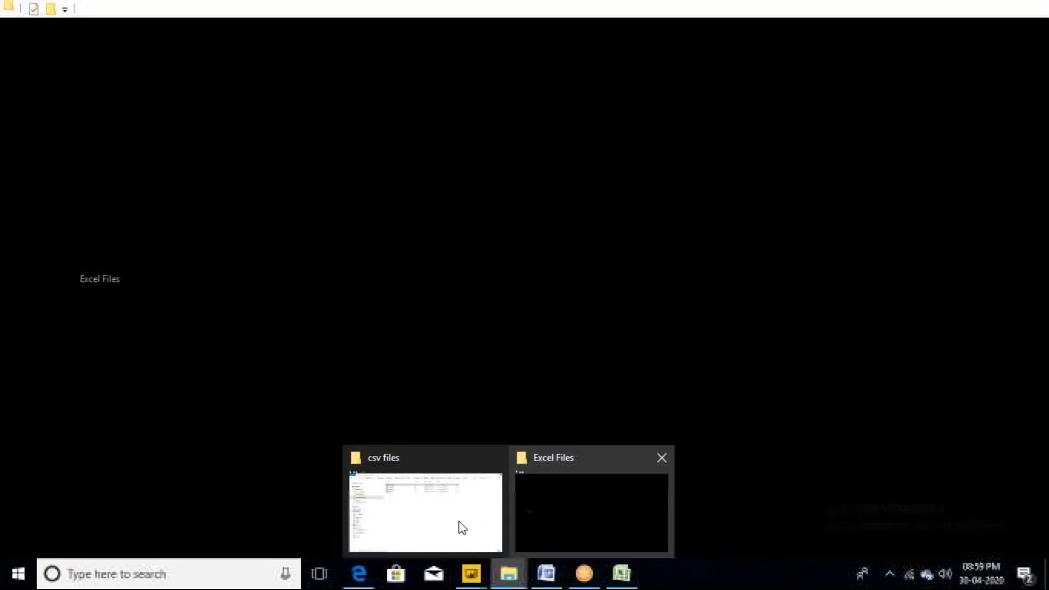
click(459, 527)
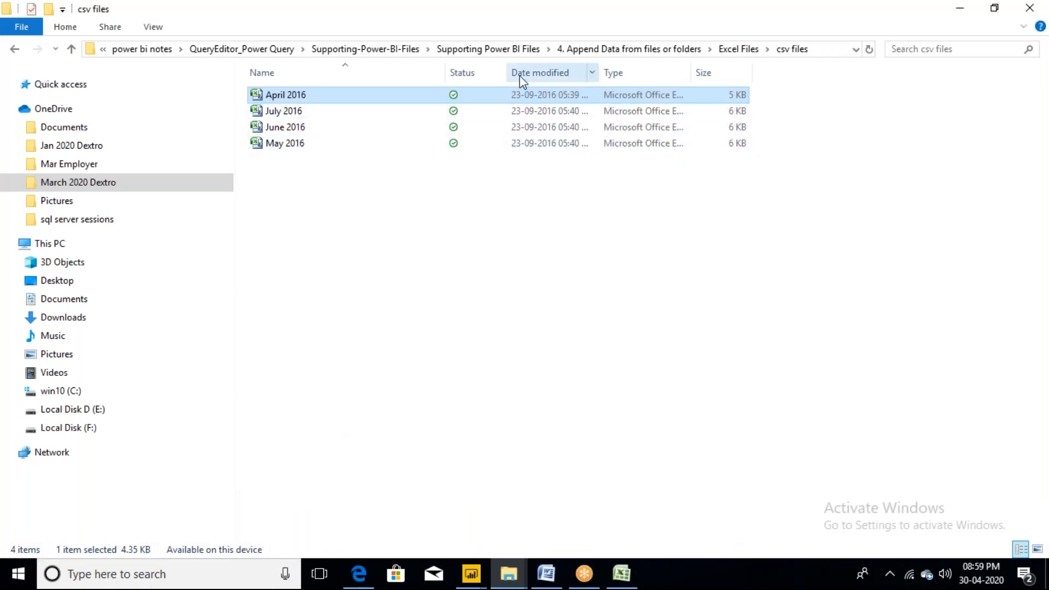
click(512, 51)
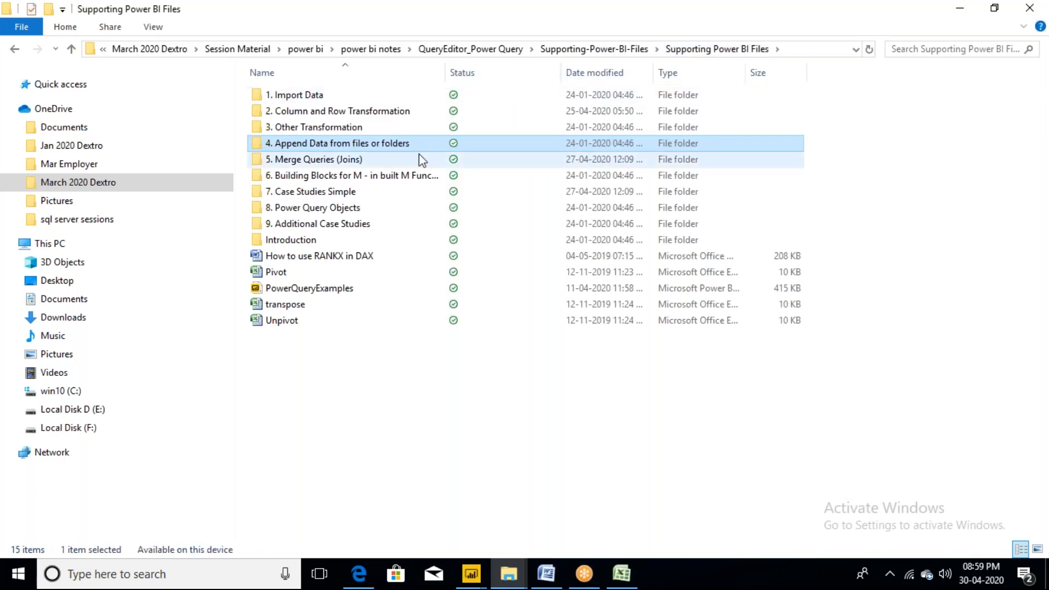
Review the Column and Row Transformation, Other Transformation, Append Data and Merge Queries (Joins) topic folders in Supporting Power BI Files.
click(337, 114)
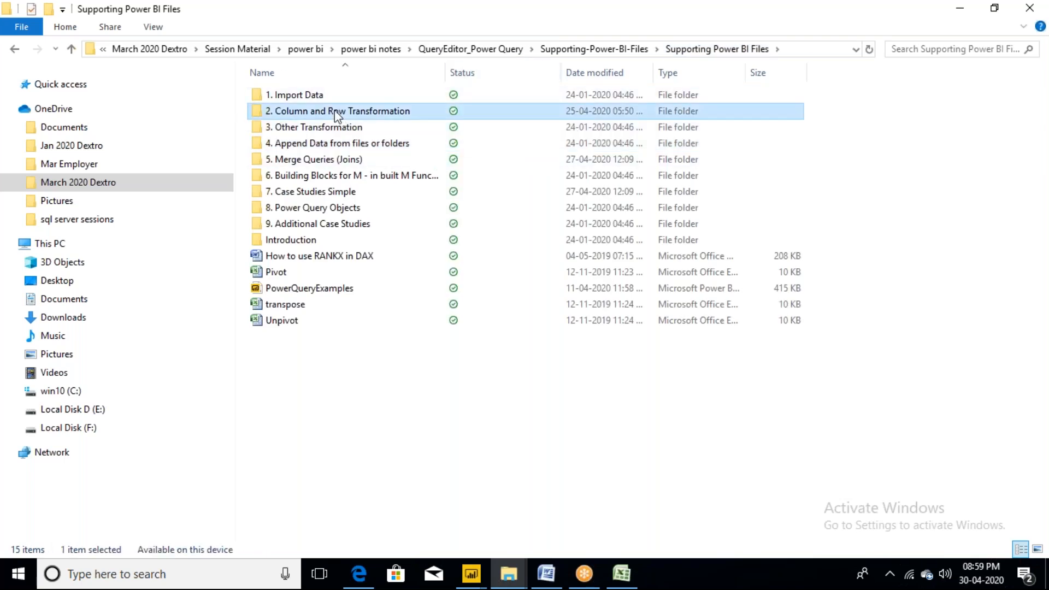
click(322, 130)
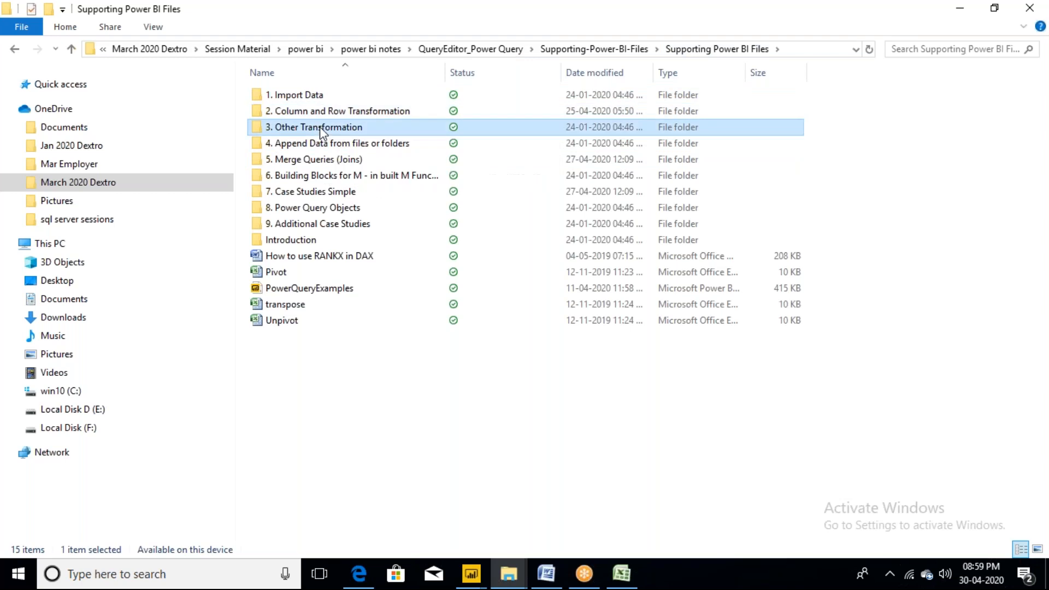
click(352, 113)
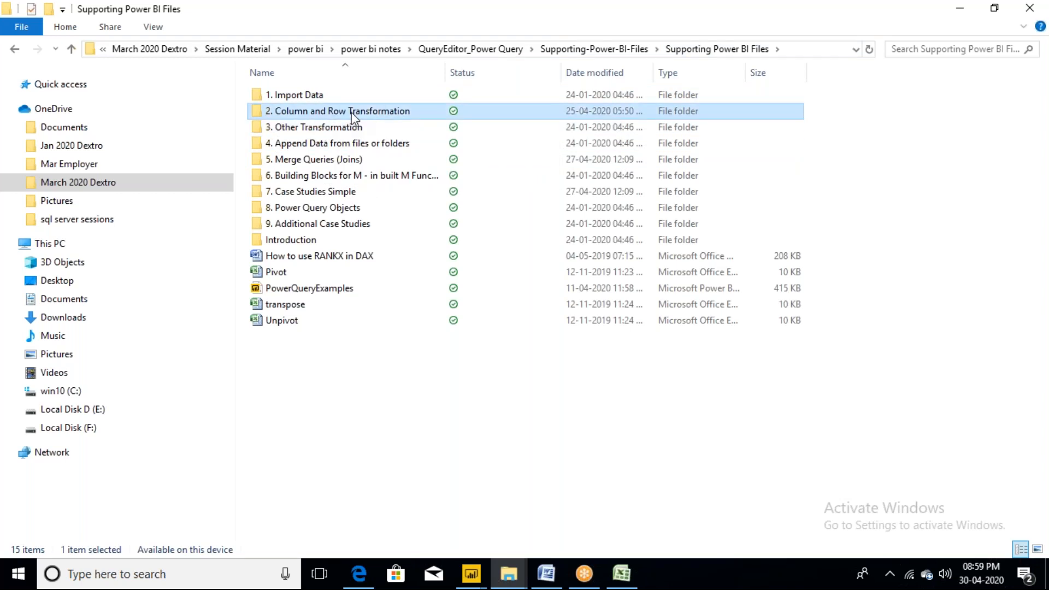
click(319, 129)
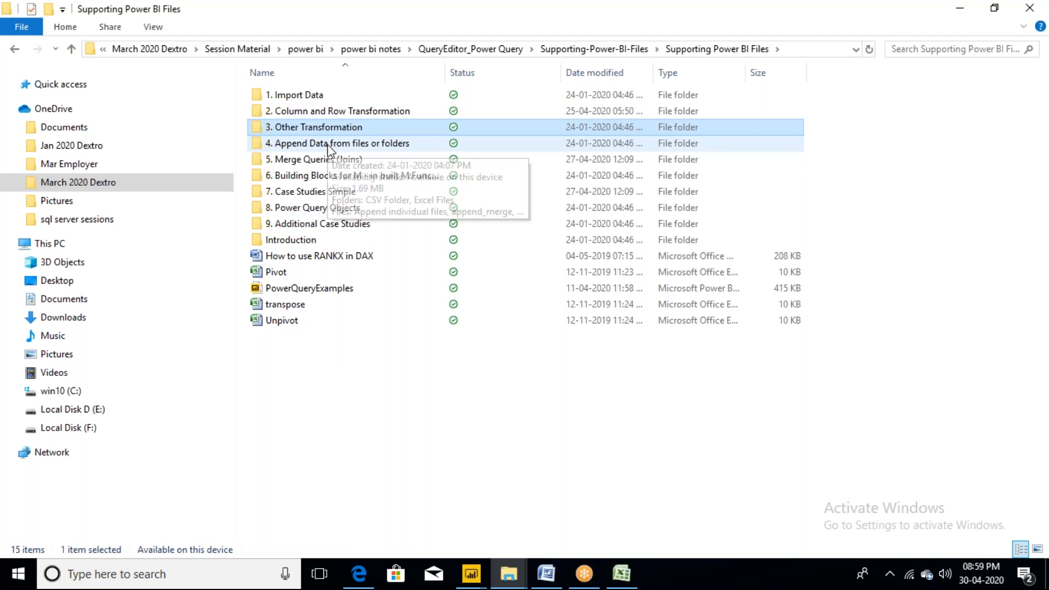
click(330, 146)
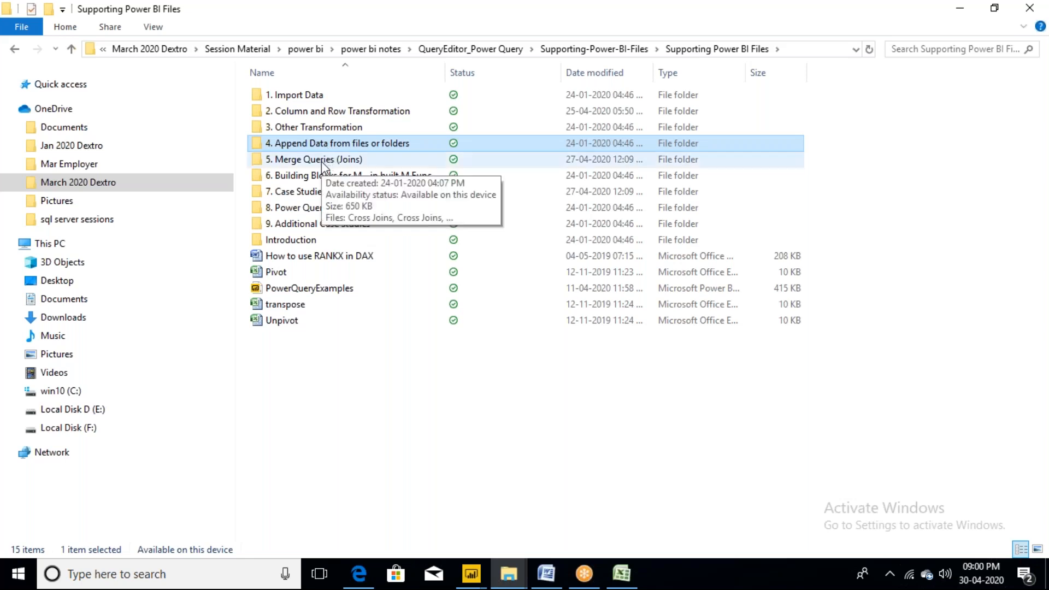
click(321, 162)
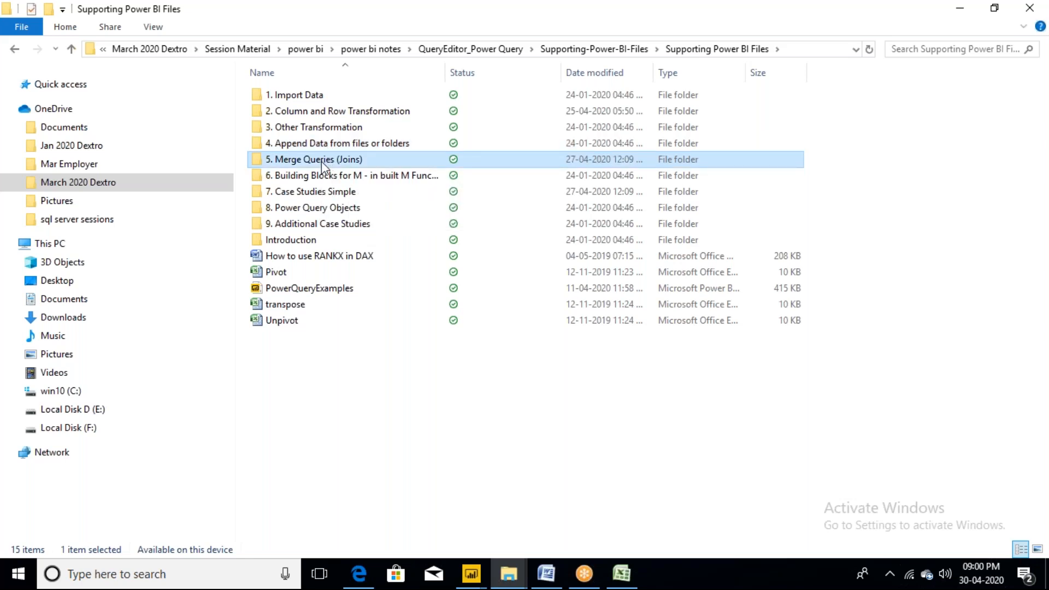
click(307, 145)
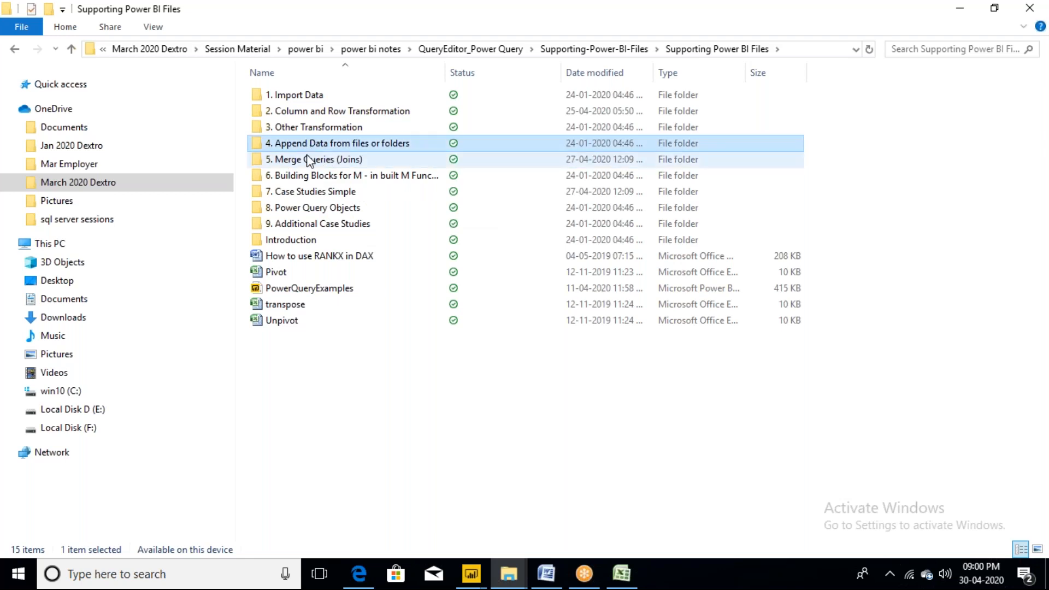
click(307, 159)
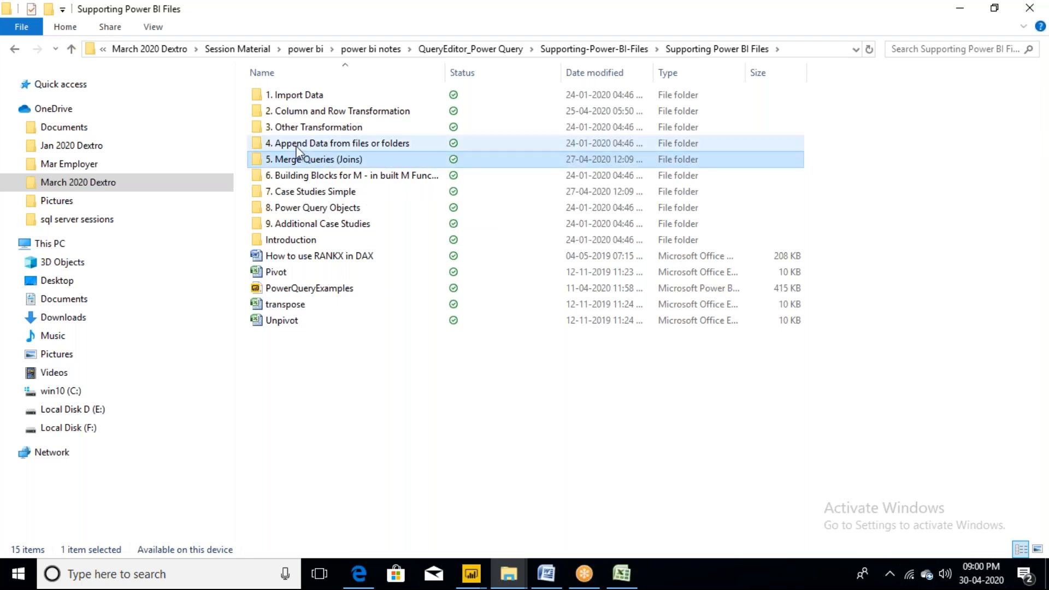
click(297, 147)
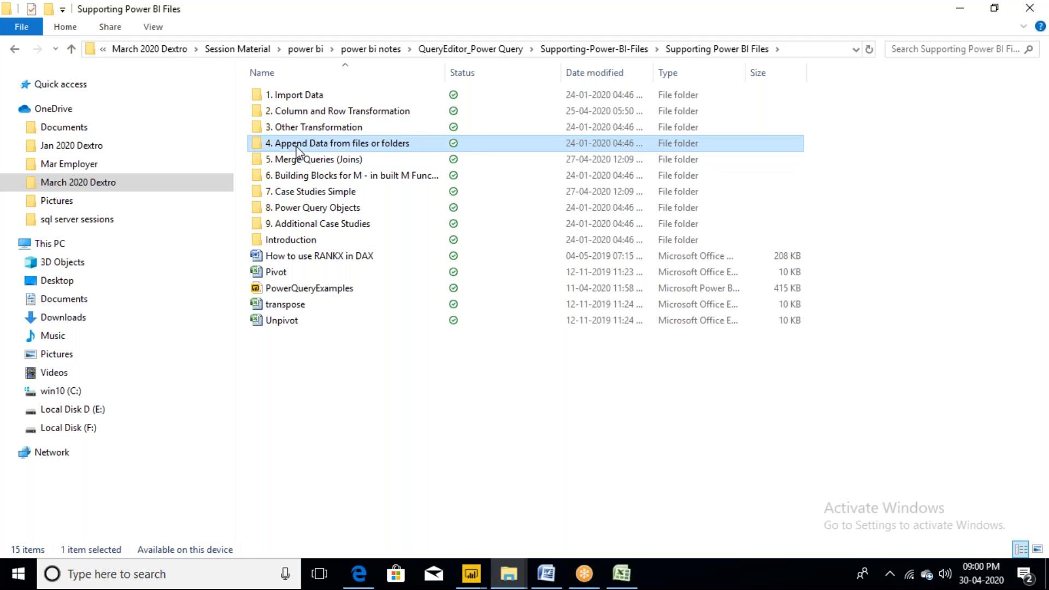
click(301, 161)
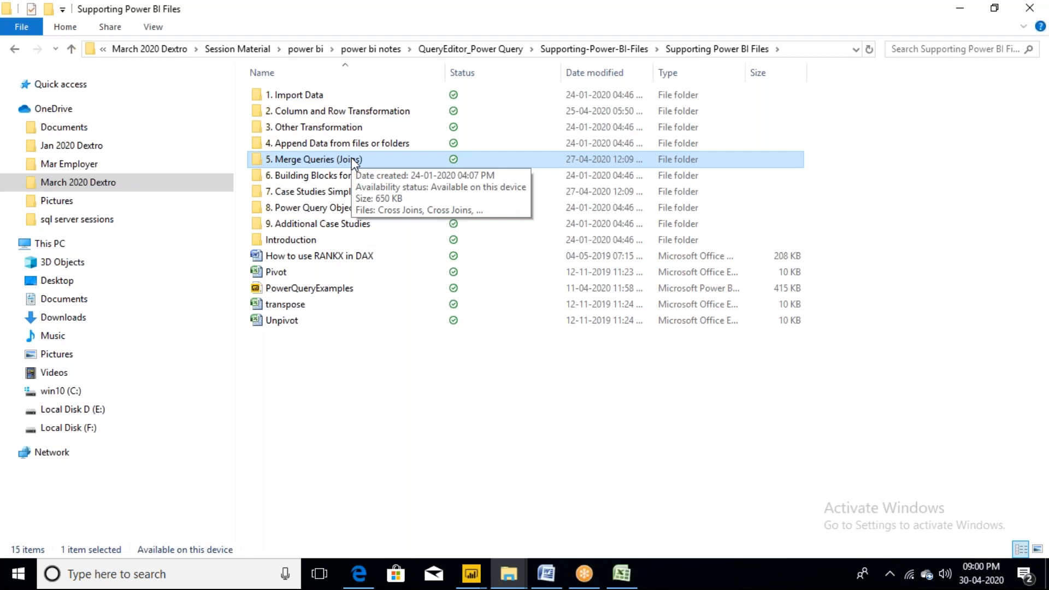
click(293, 146)
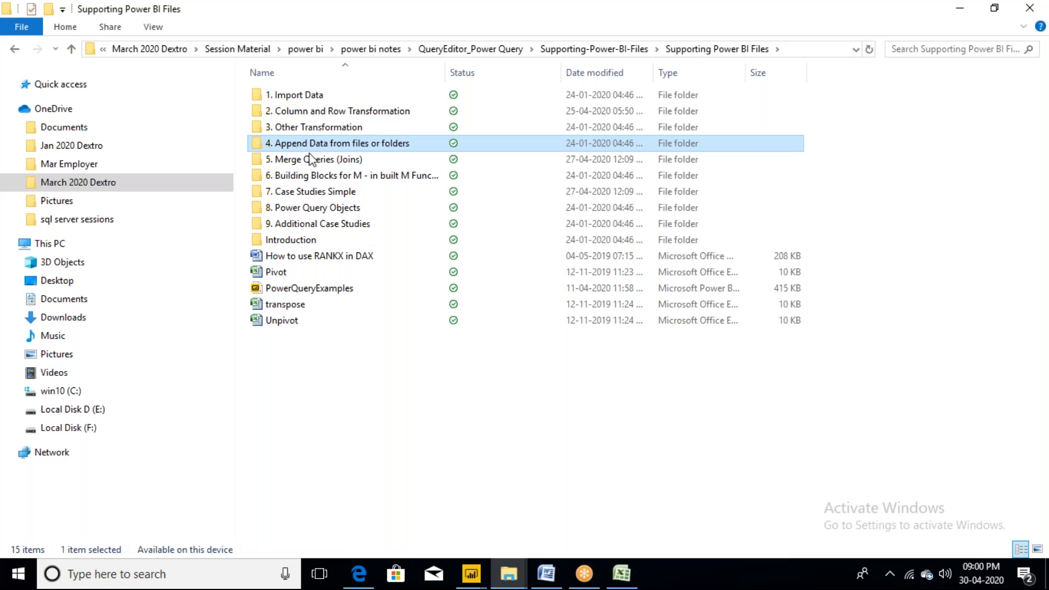
click(310, 159)
click(308, 146)
click(323, 161)
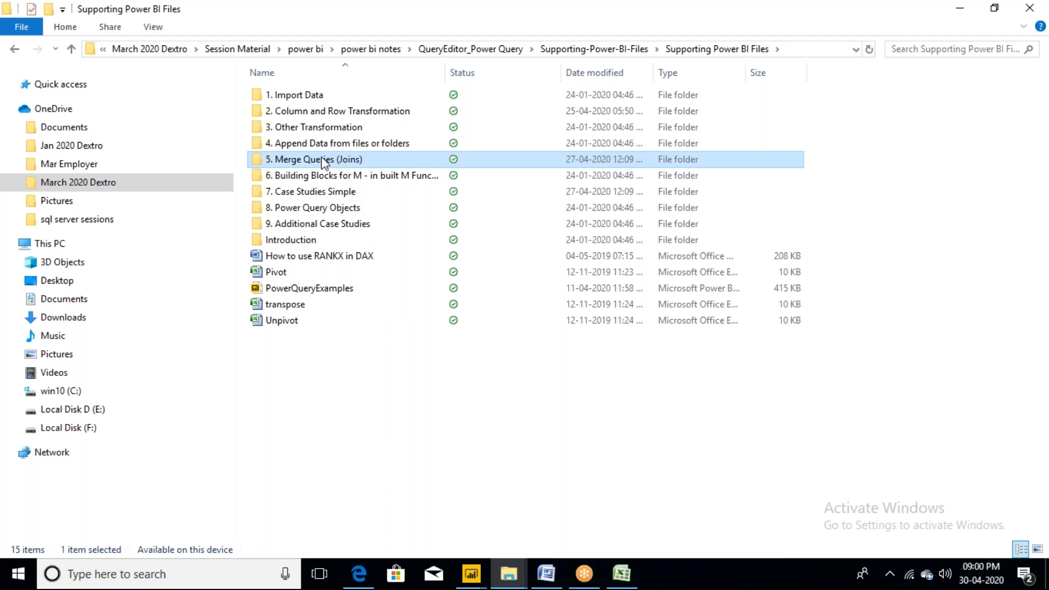
click(344, 145)
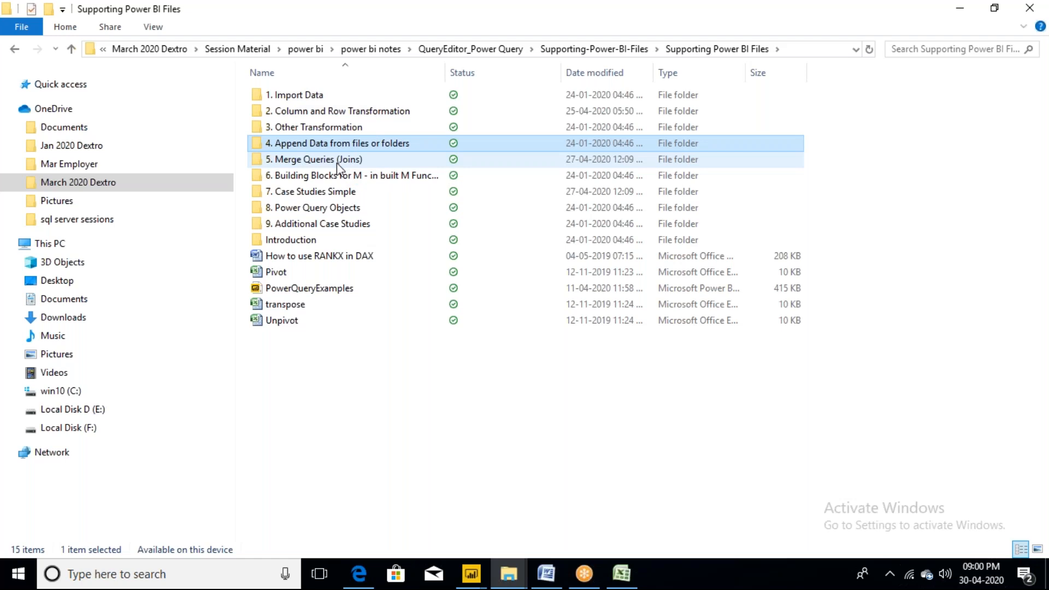
Move the "4. Append Data from files or folders" folder into "5. Merge Queries (Joins)" and return it to Supporting Power BI Files.
drag(344, 145, 339, 167)
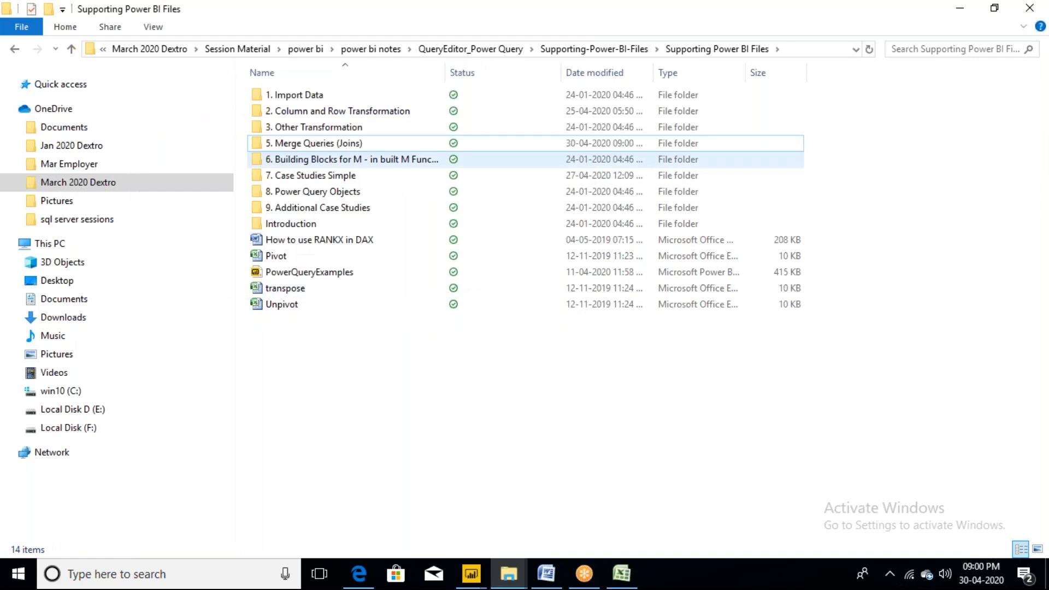
click(315, 144)
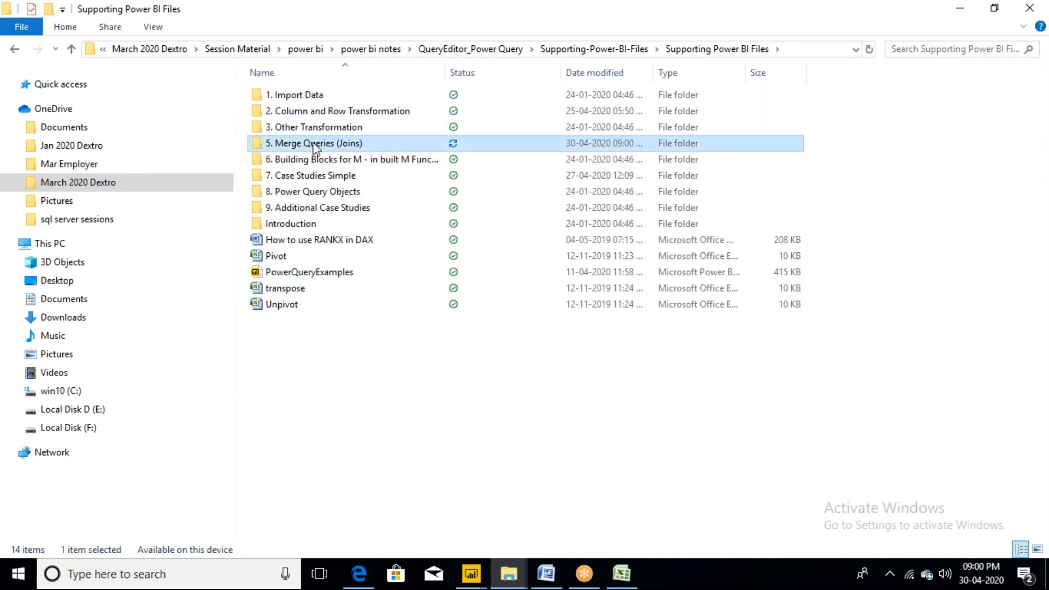
double_click(315, 145)
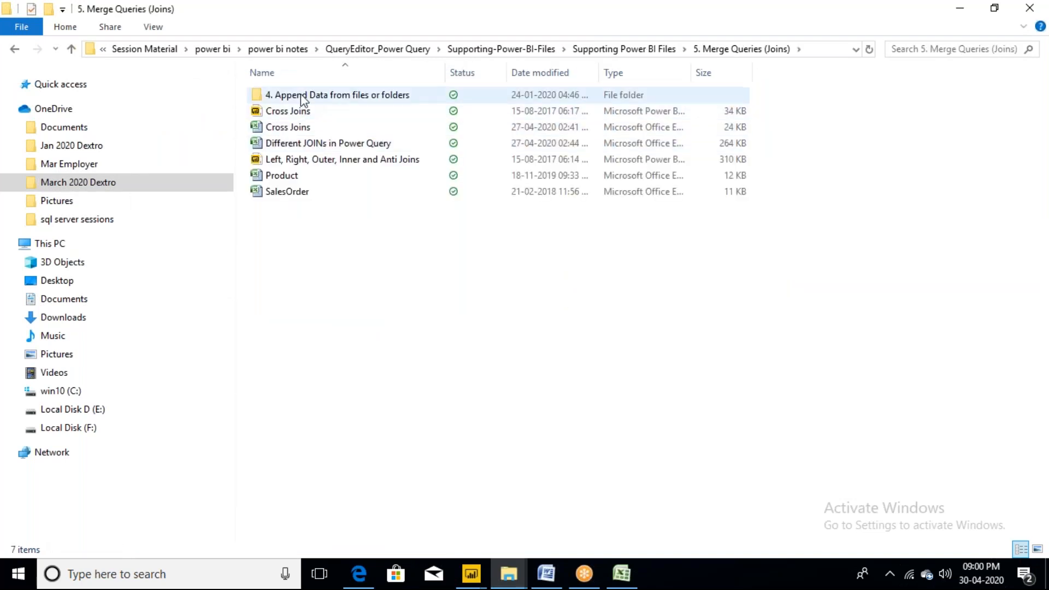
click(301, 97)
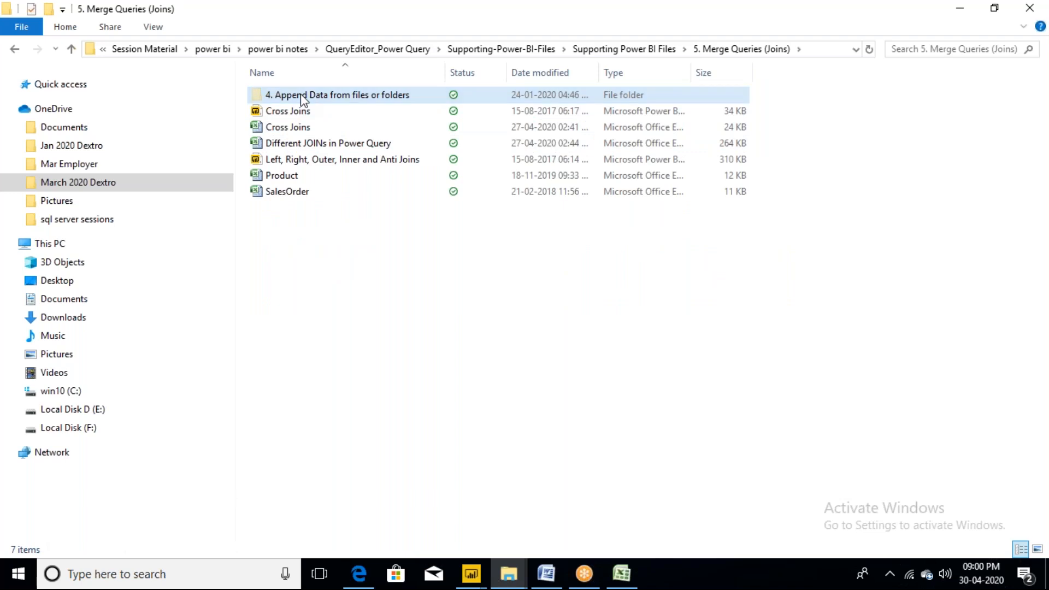
key(BackSpace)
click(330, 388)
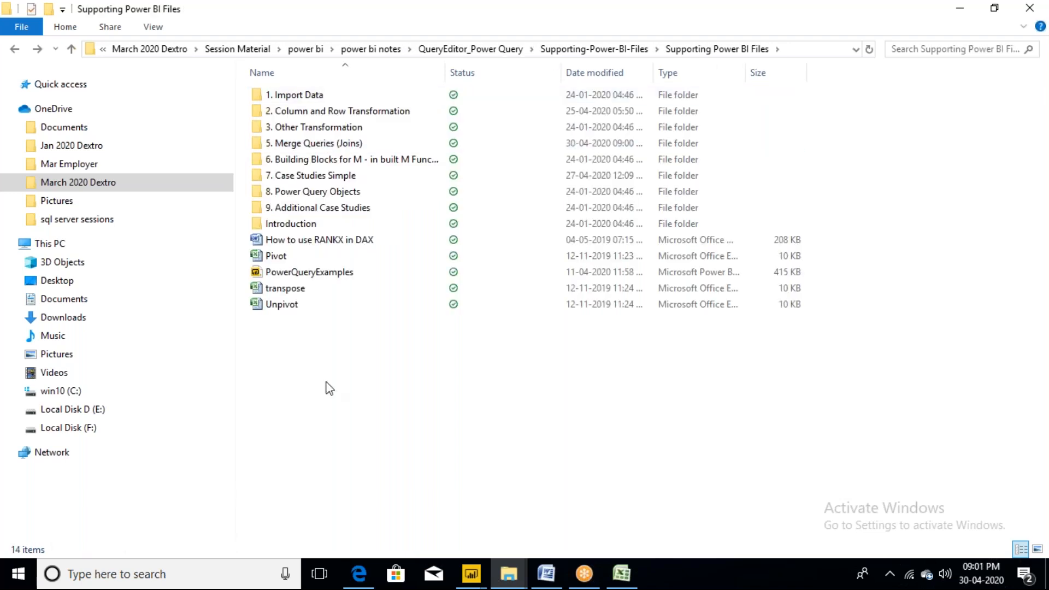
key(ctrl+v)
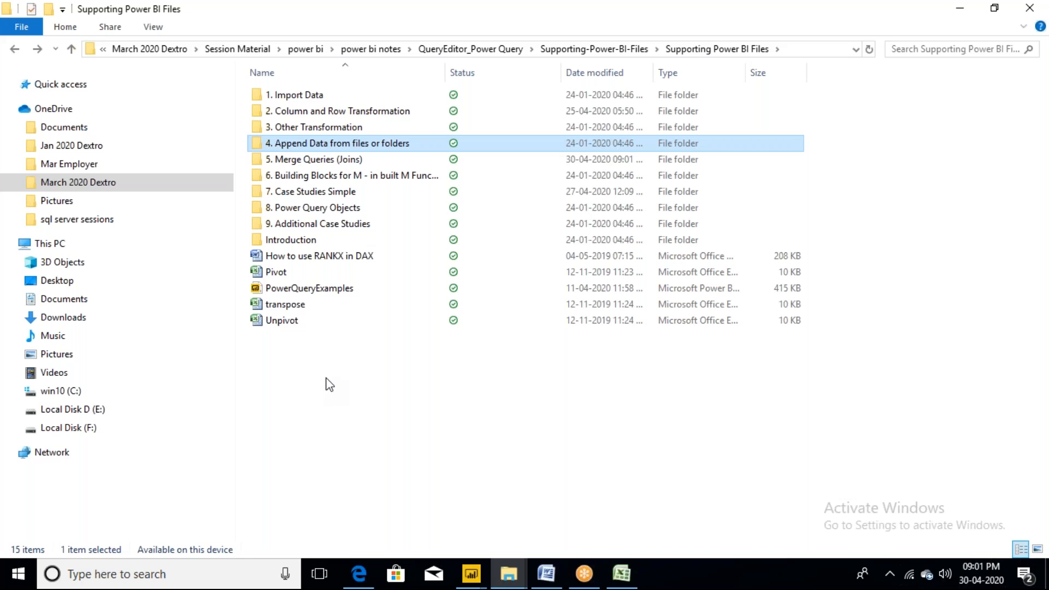
click(298, 162)
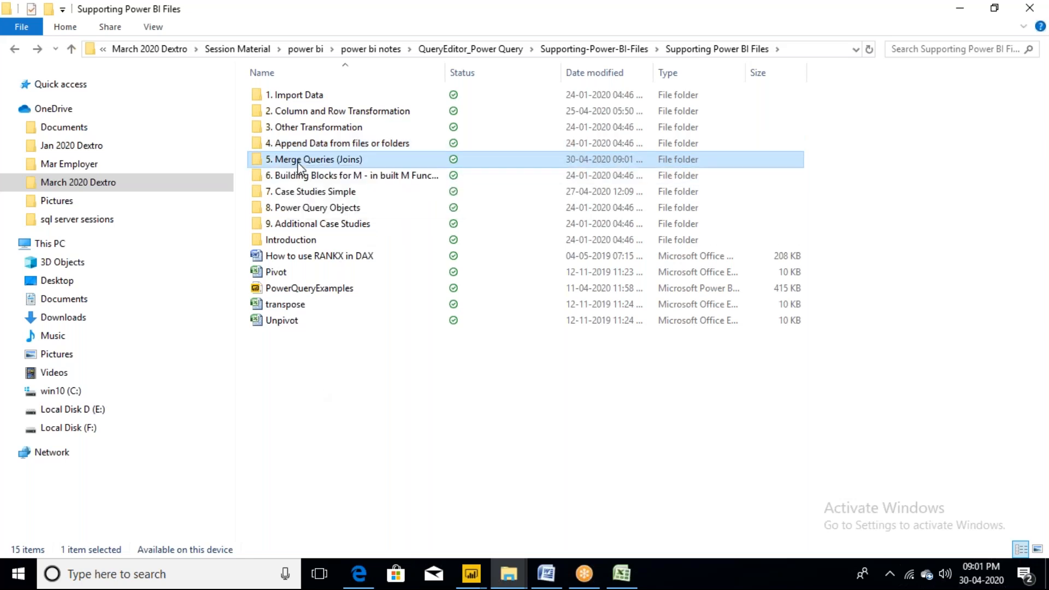
click(322, 192)
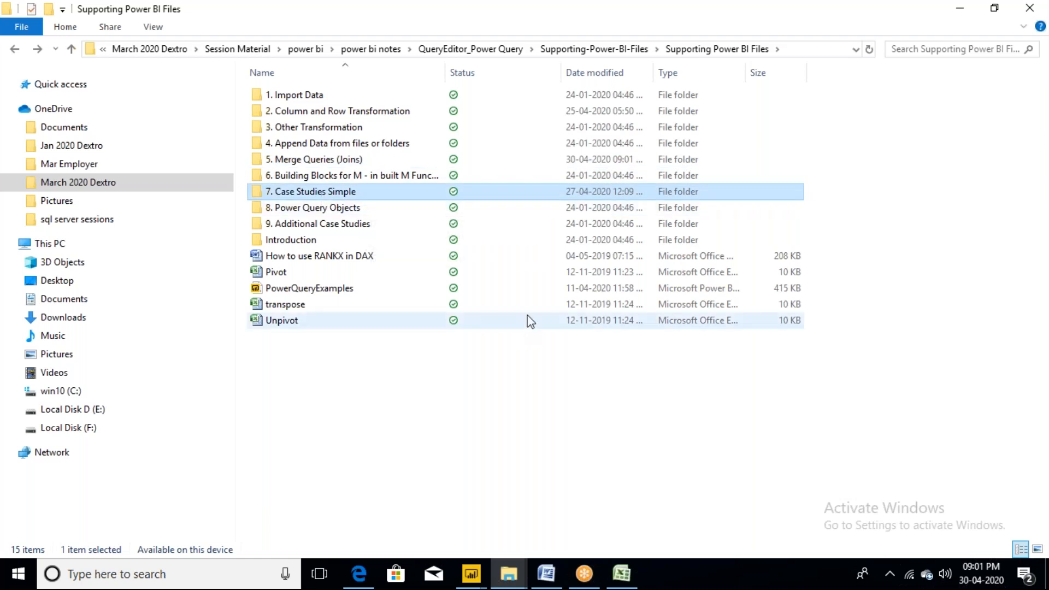